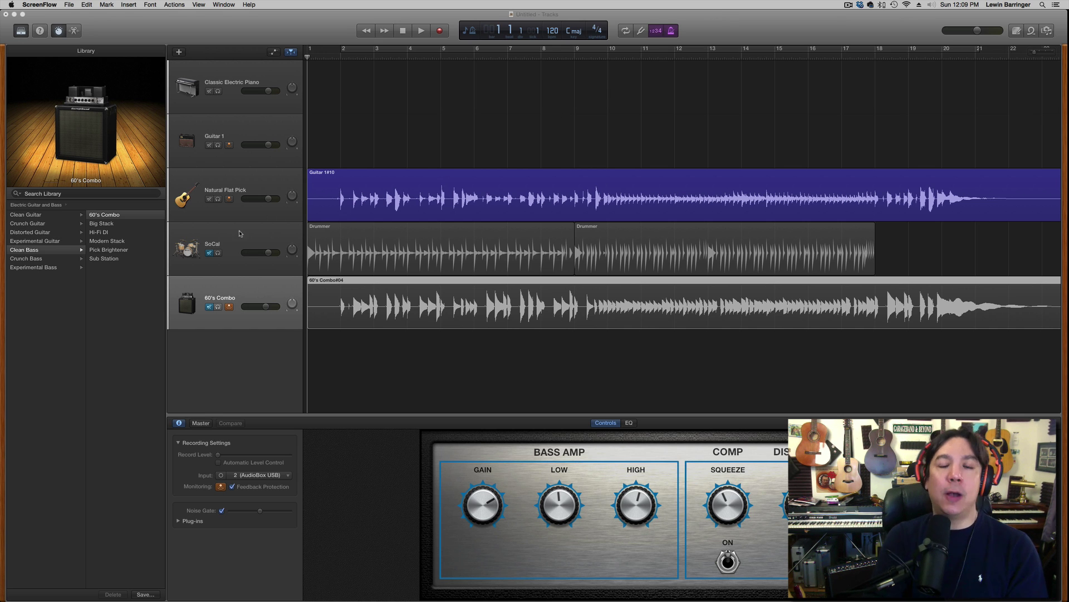
# Play the Natural Flat Pick guitar track from bar 2 and turn off the metronome click
pyautogui.click(341, 57)
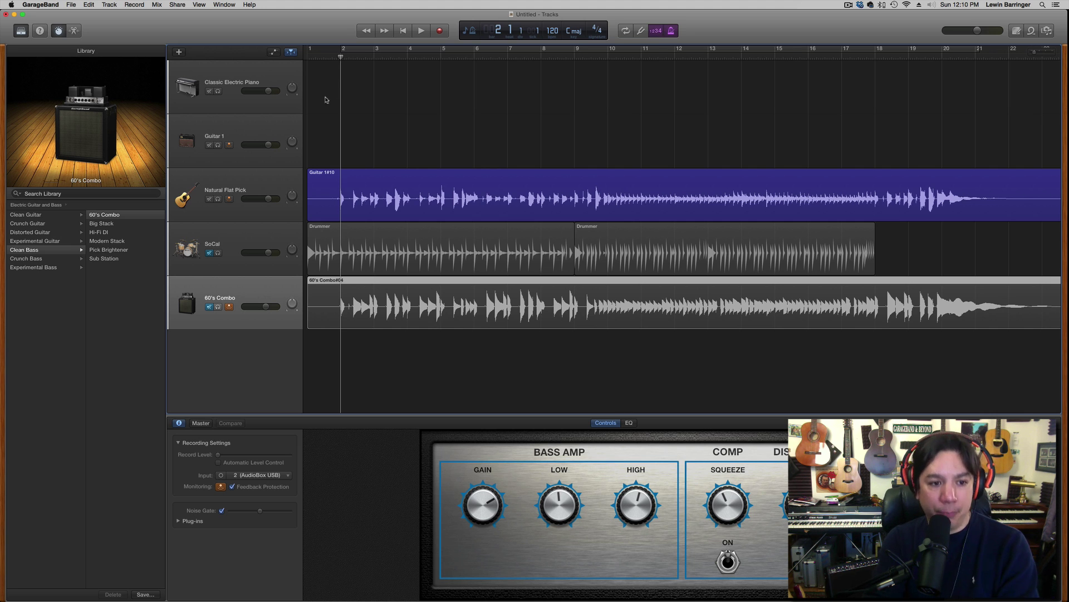
pyautogui.press('space')
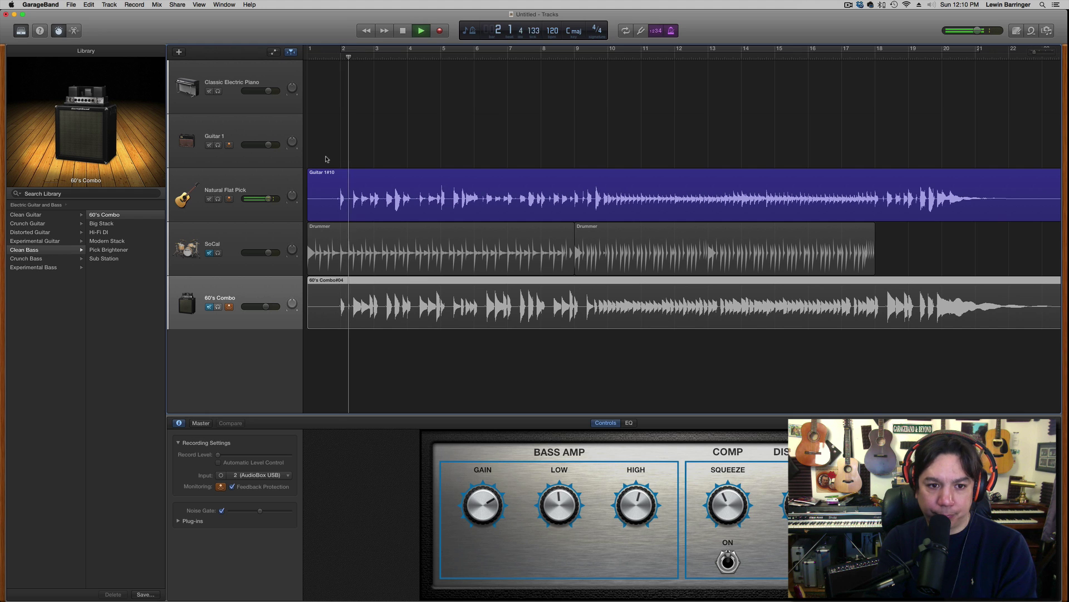
pyautogui.press('space')
pyautogui.click(671, 33)
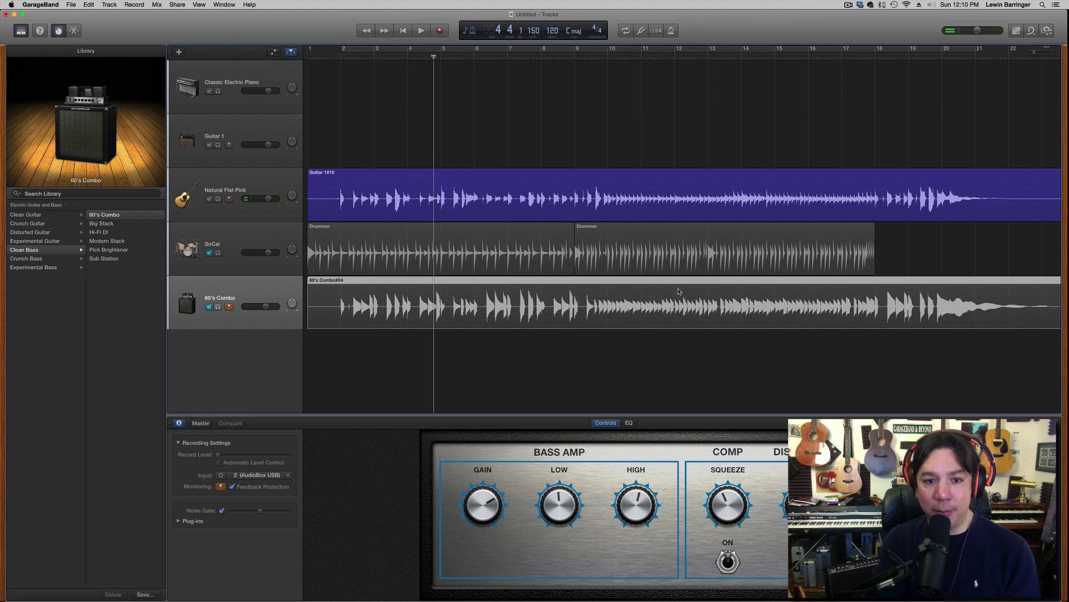
# Unmute the SoCal drummer track and play it with the guitar from the beginning of the song
pyautogui.click(273, 234)
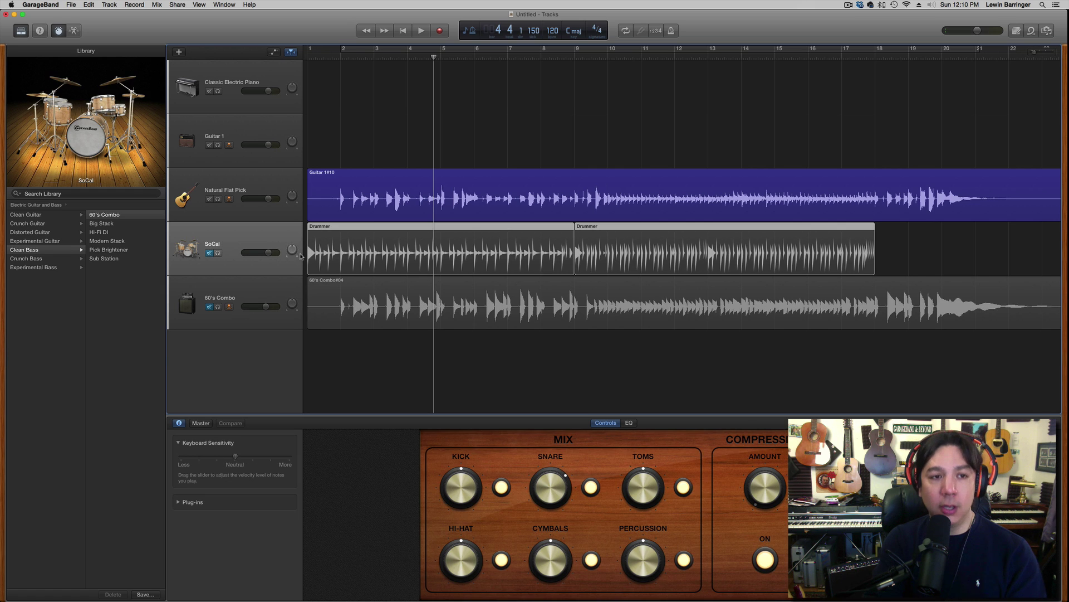
pyautogui.click(180, 52)
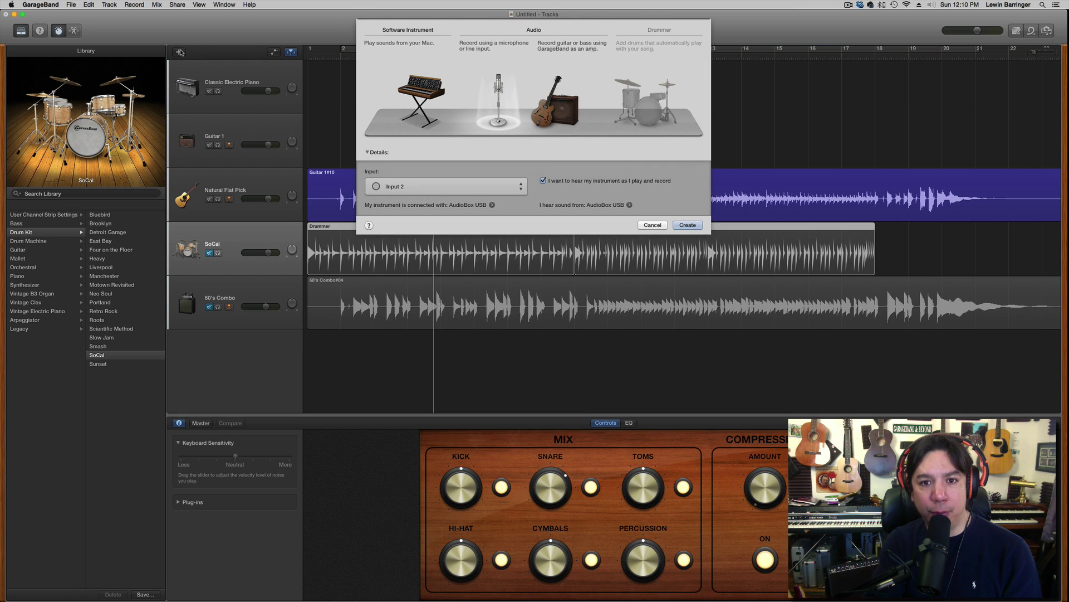
pyautogui.click(652, 225)
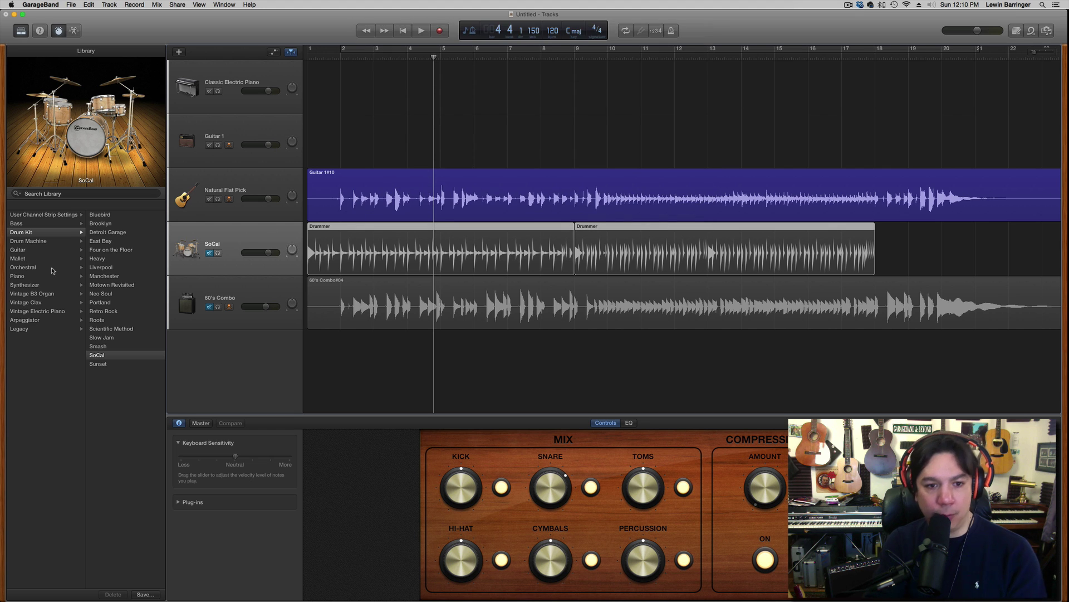
pyautogui.click(210, 253)
pyautogui.press('Return')
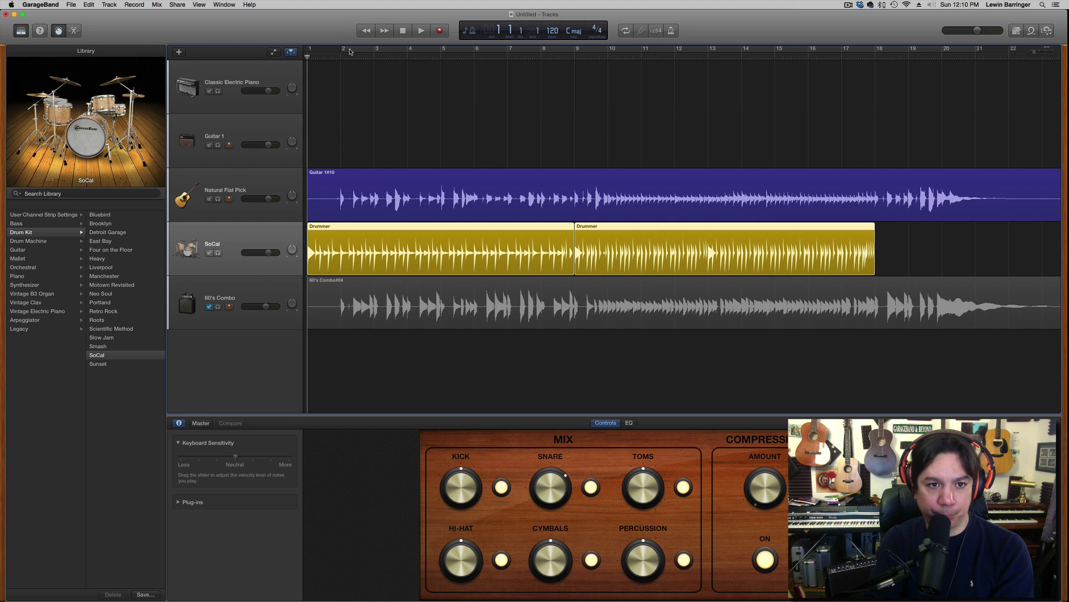
pyautogui.press('space')
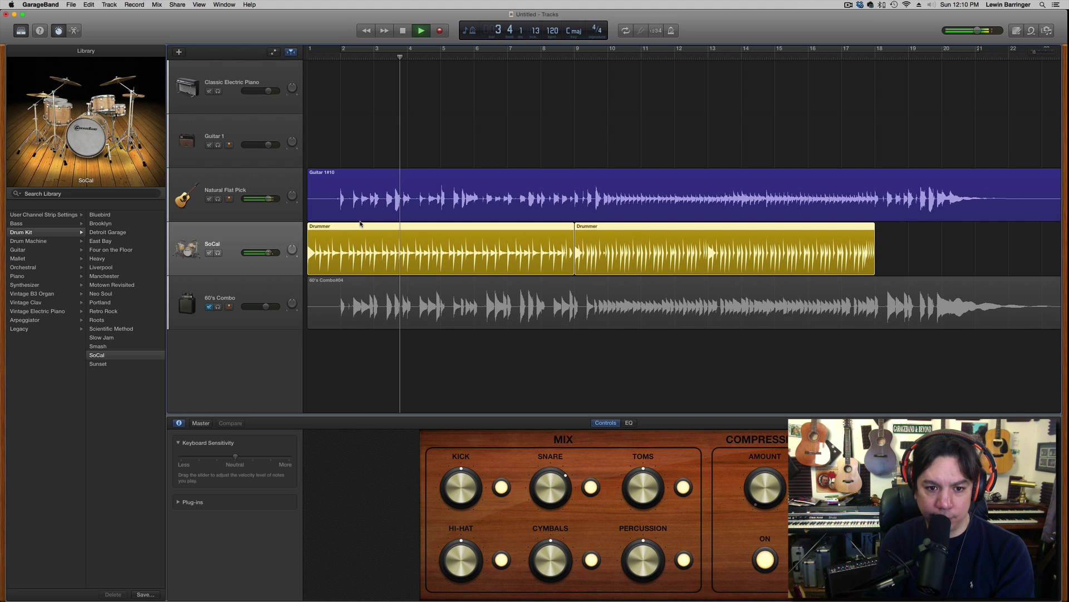
pyautogui.press('space')
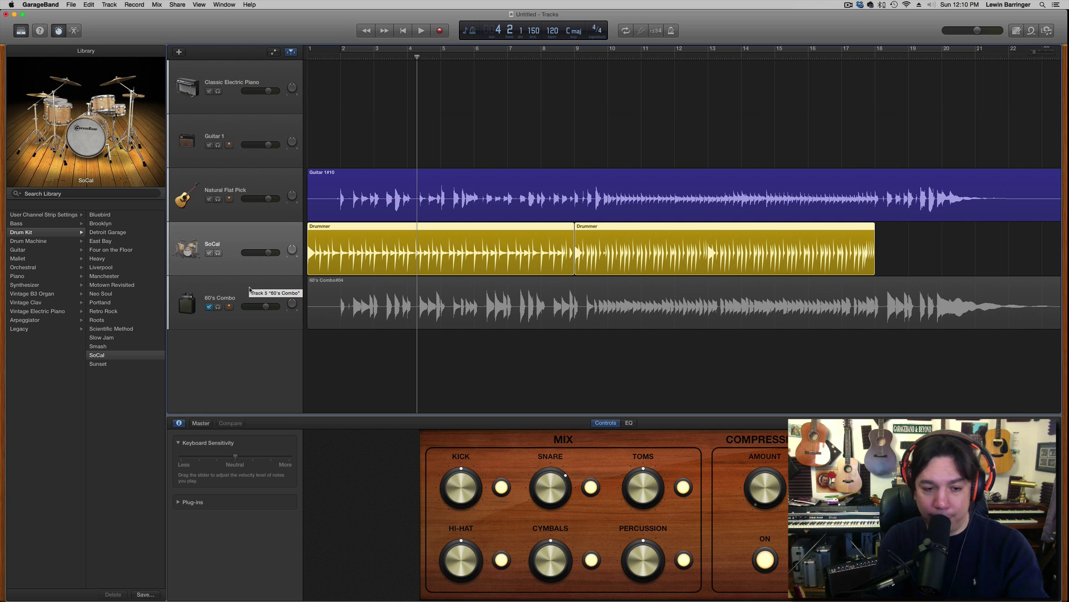
# Unmute the 60's Combo bass track and play it with the guitar and drums with cycle mode on
pyautogui.click(250, 289)
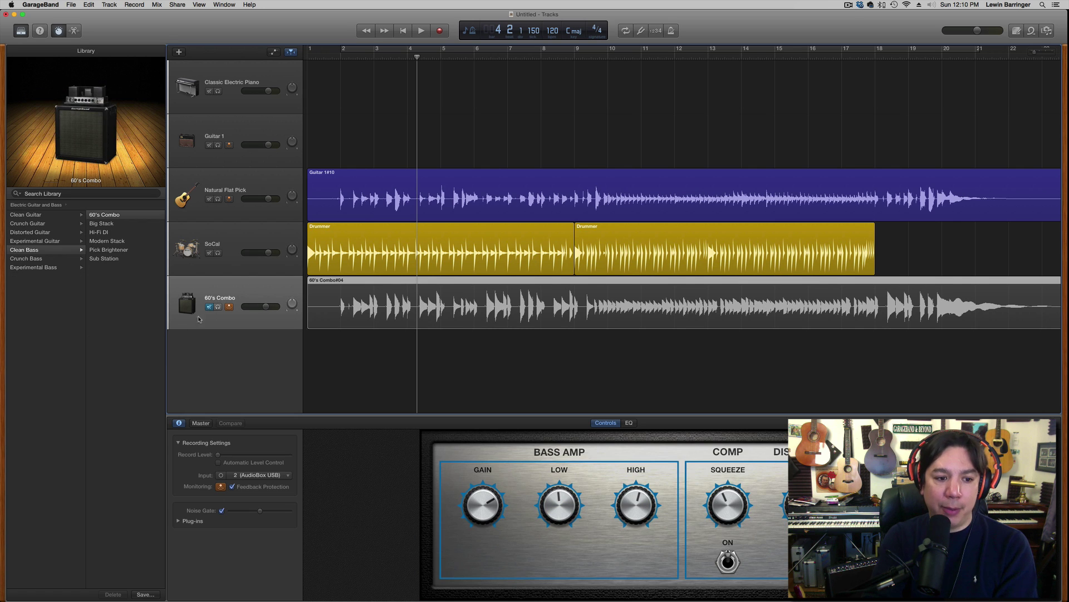
pyautogui.click(209, 306)
pyautogui.press('Return')
pyautogui.press('space')
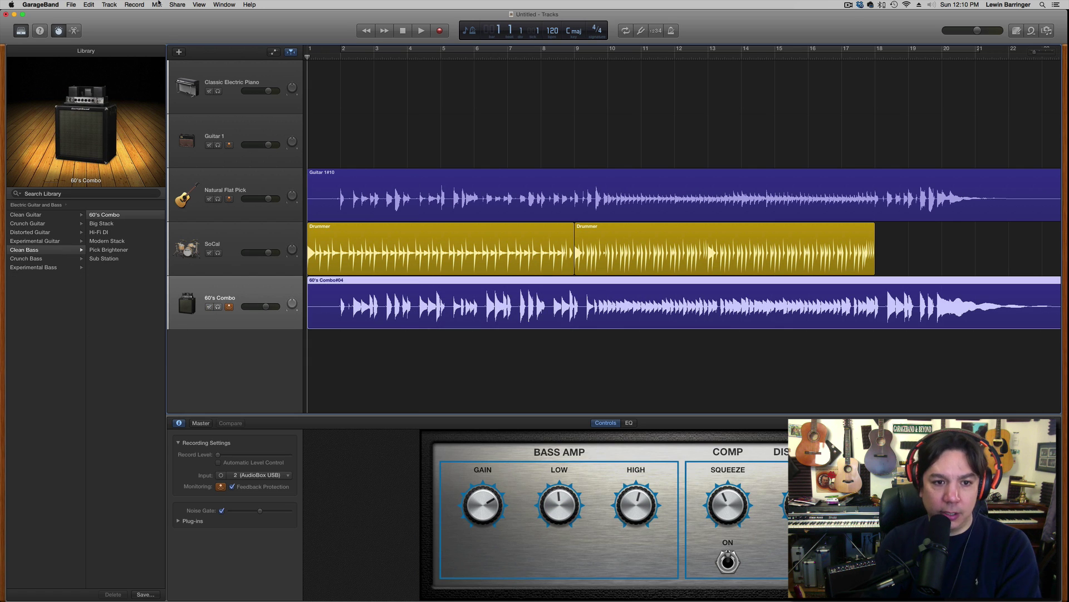
pyautogui.press('c')
pyautogui.press('space')
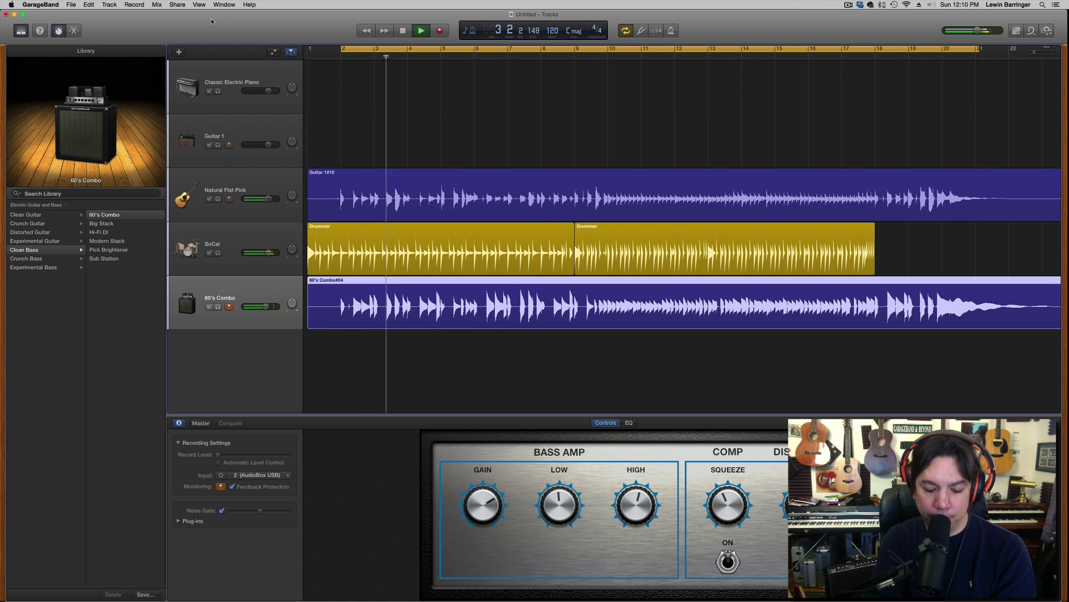
pyautogui.press('space')
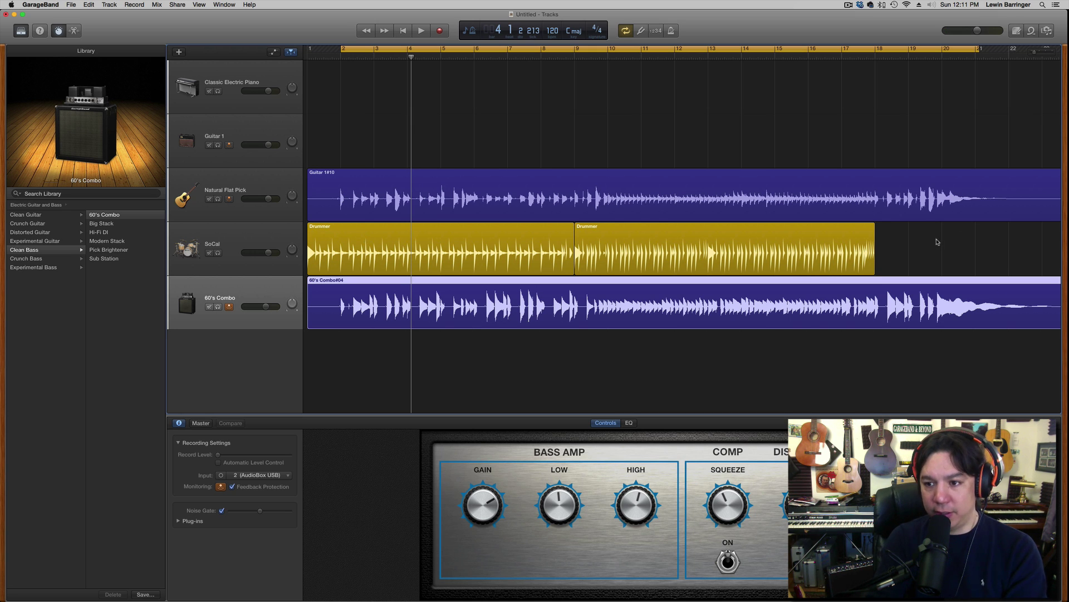
# Move both Drummer regions one bar later so the first starts at bar 2, in line with the guitar and bass
pyautogui.moveTo(906, 252); pyautogui.dragTo(528, 250)
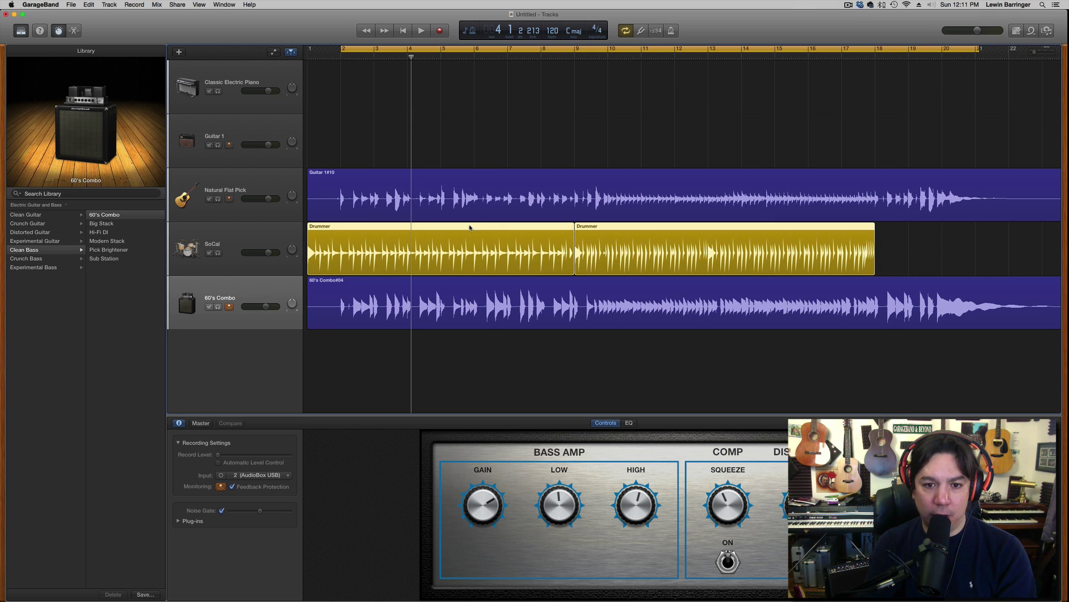
pyautogui.moveTo(470, 227); pyautogui.dragTo(497, 229)
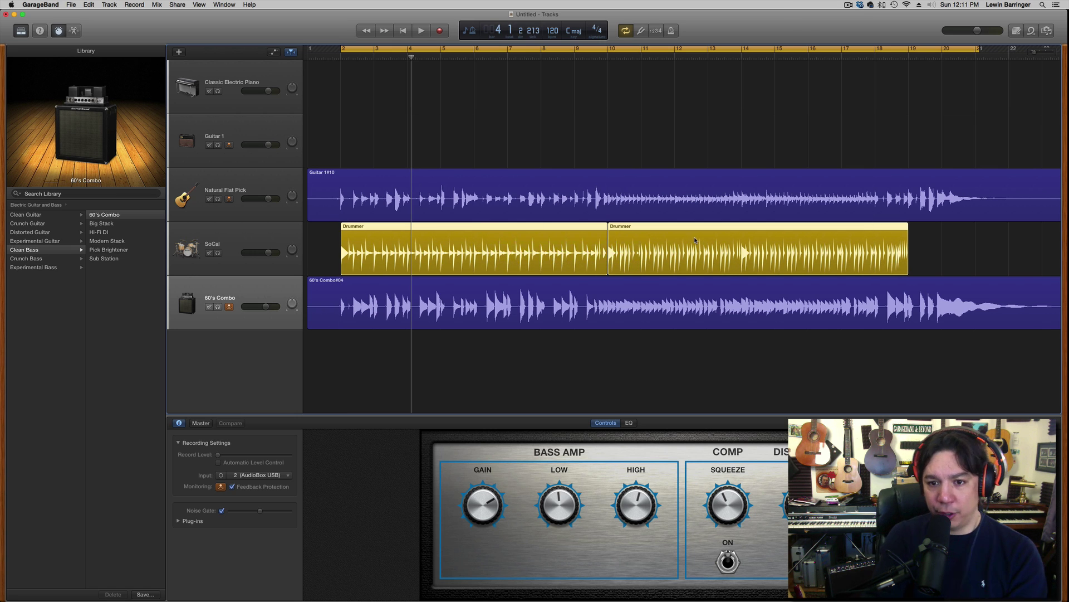
pyautogui.click(914, 252)
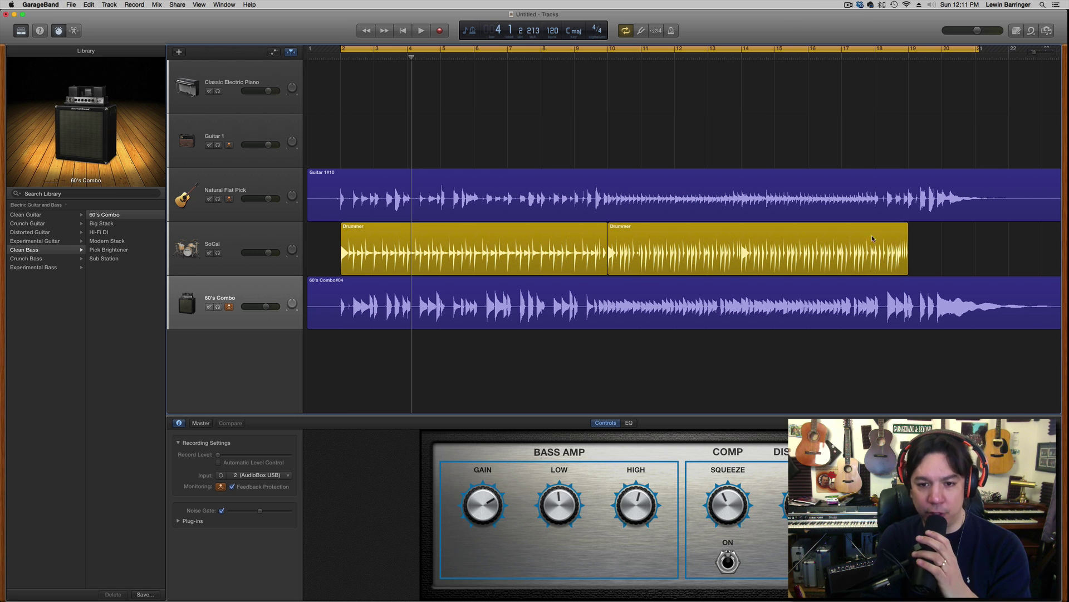
# Solo the SoCal drummer track, play its opening from bar 2 and turn off cycle mode
pyautogui.click(245, 247)
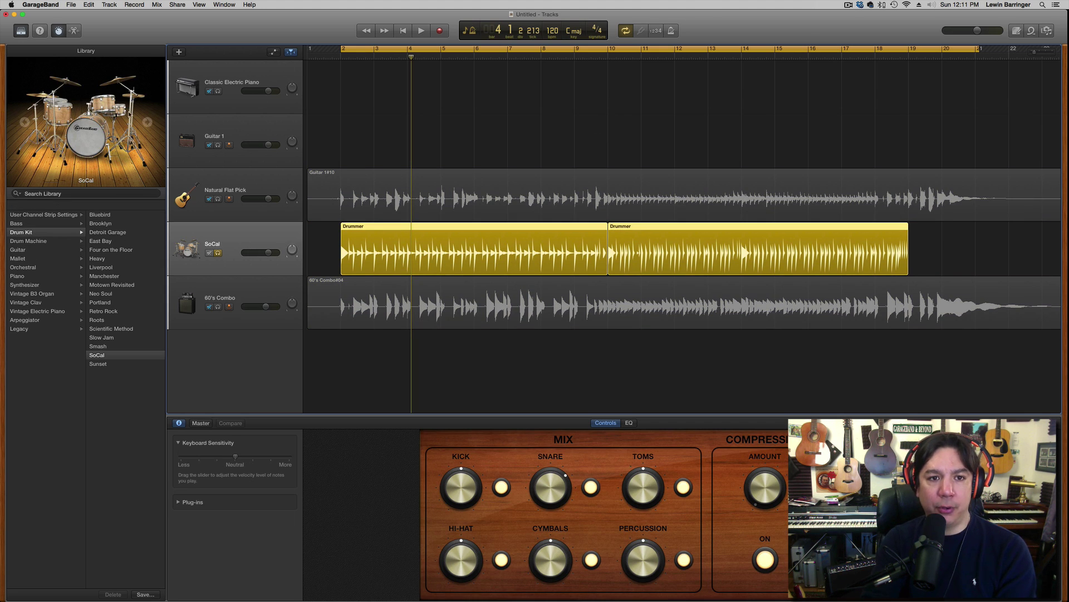
pyautogui.press('space')
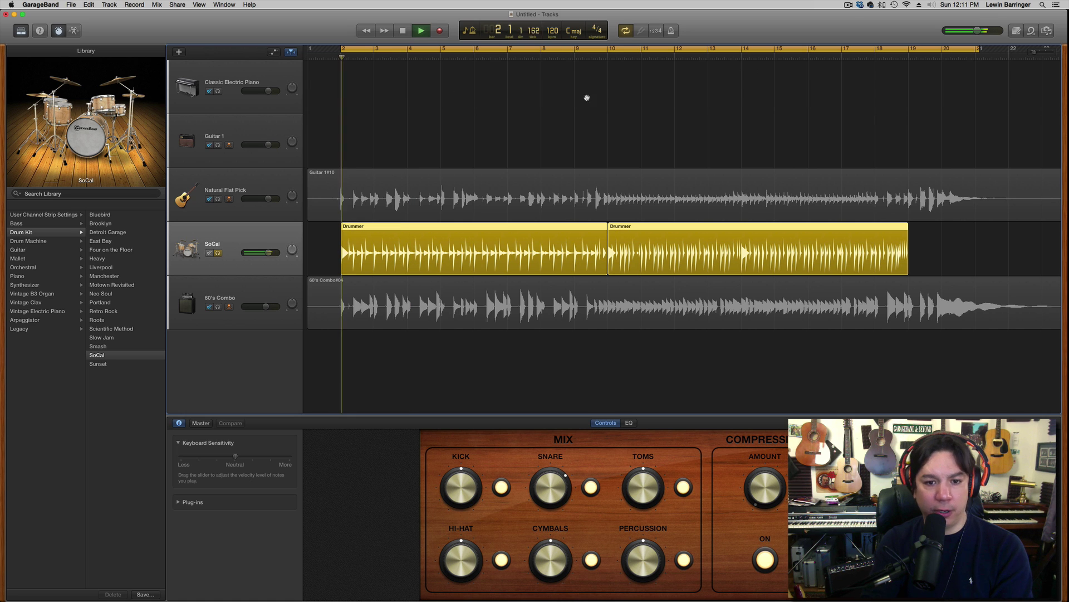
pyautogui.press('c')
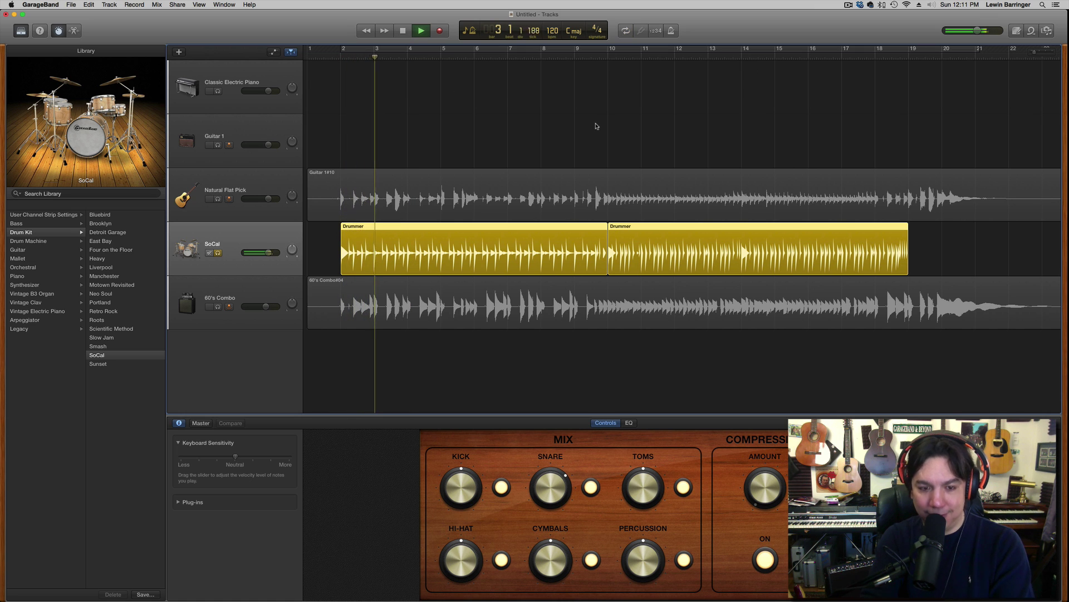
pyautogui.press('space')
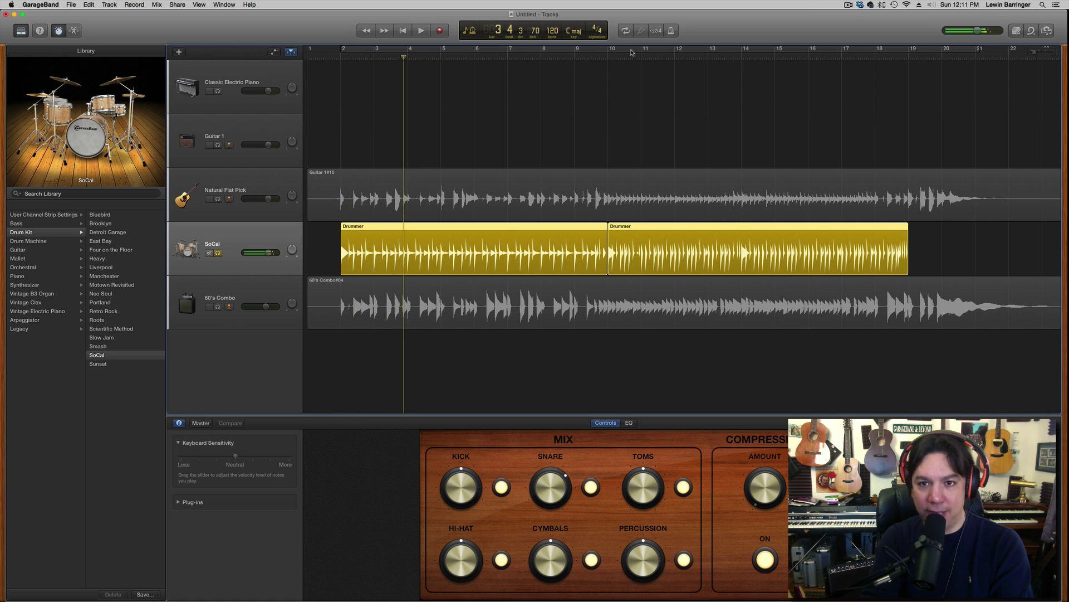
# Compare the two soloed Drummer regions by playing short passages from bar 11, bar 2 and around bar 10
pyautogui.click(636, 58)
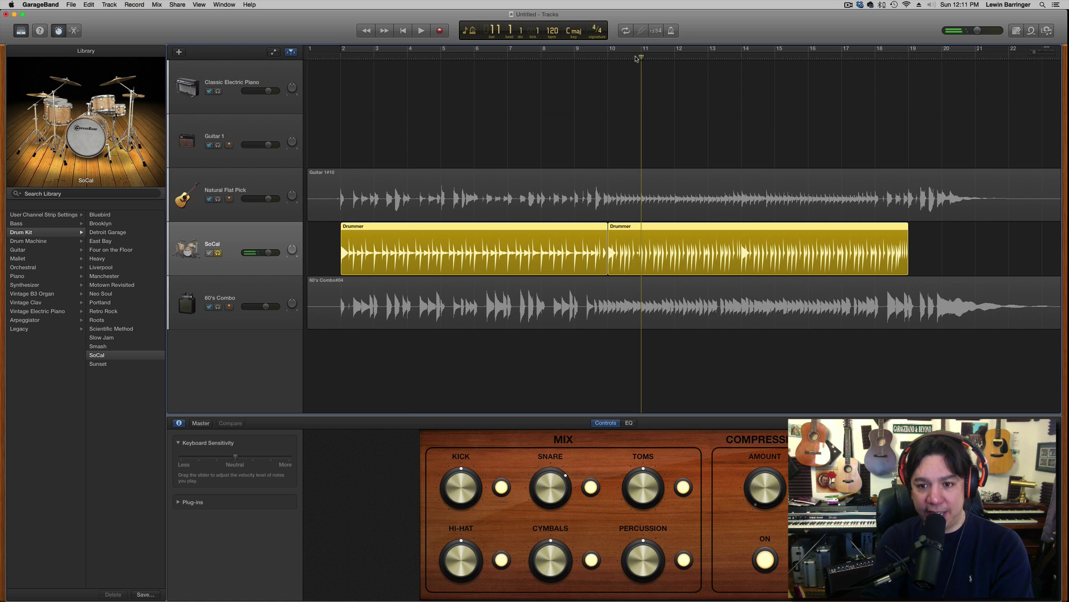
pyautogui.press('space')
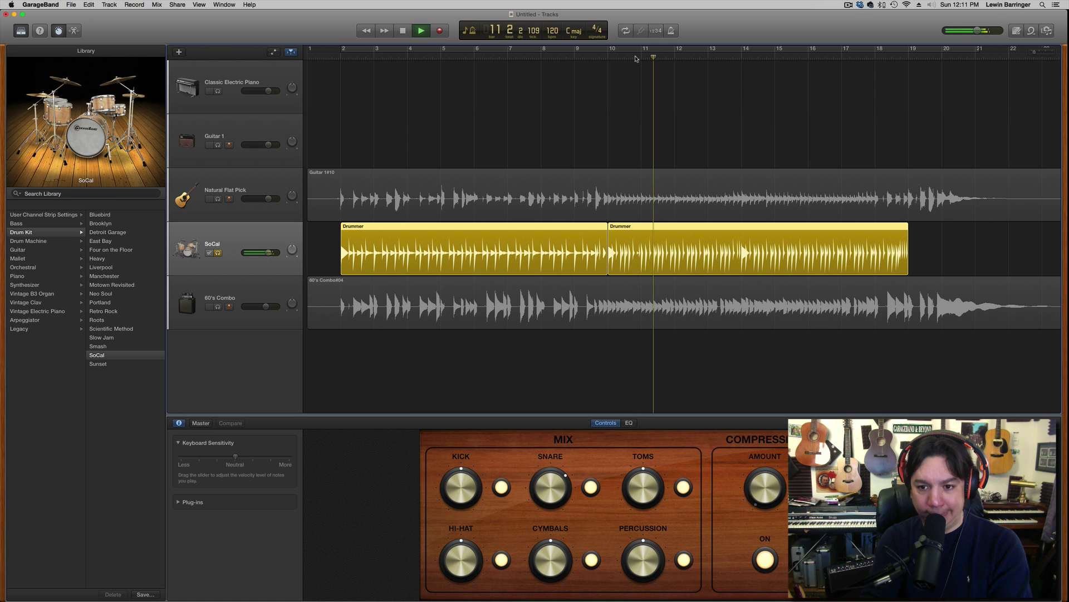
pyautogui.hscroll(3, 343, 58)
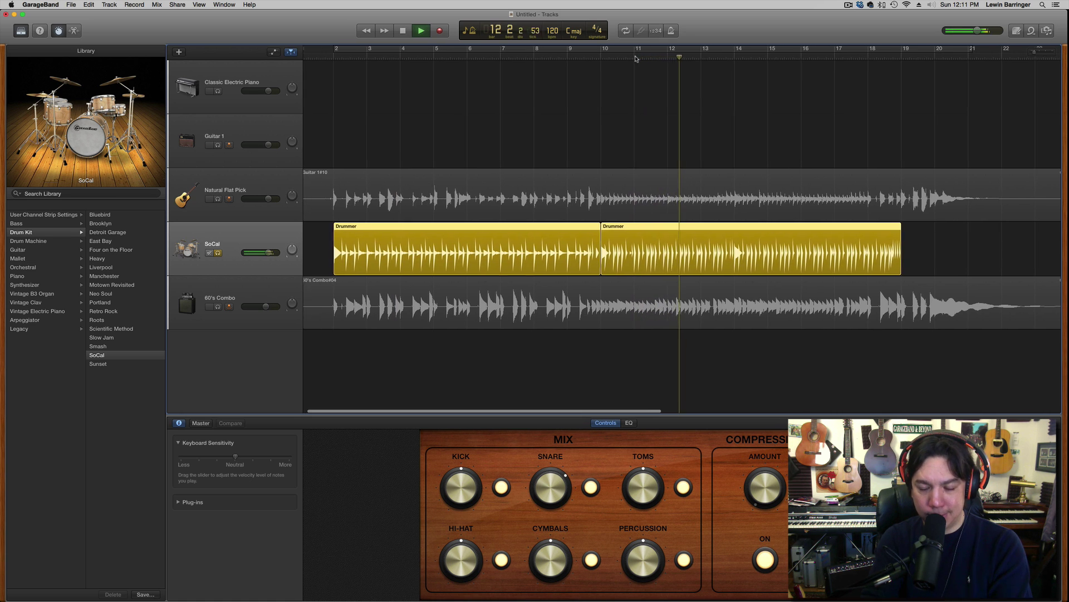
pyautogui.press('space')
pyautogui.click(323, 58)
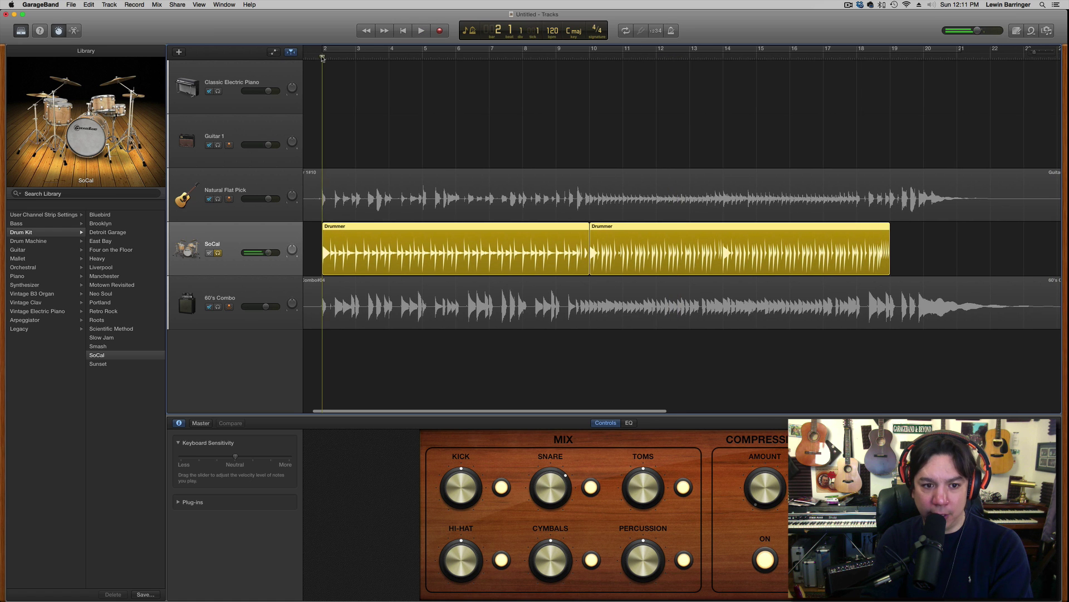
pyautogui.hscroll(-1, 323, 58)
pyautogui.press('space')
pyautogui.hscroll(-1, 322, 58)
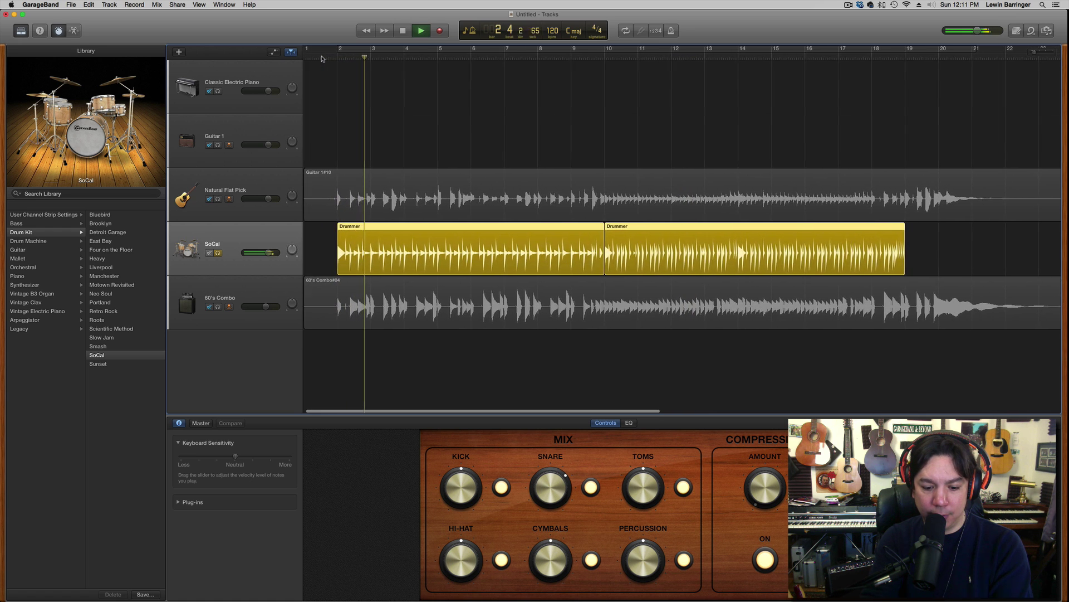
pyautogui.press('space')
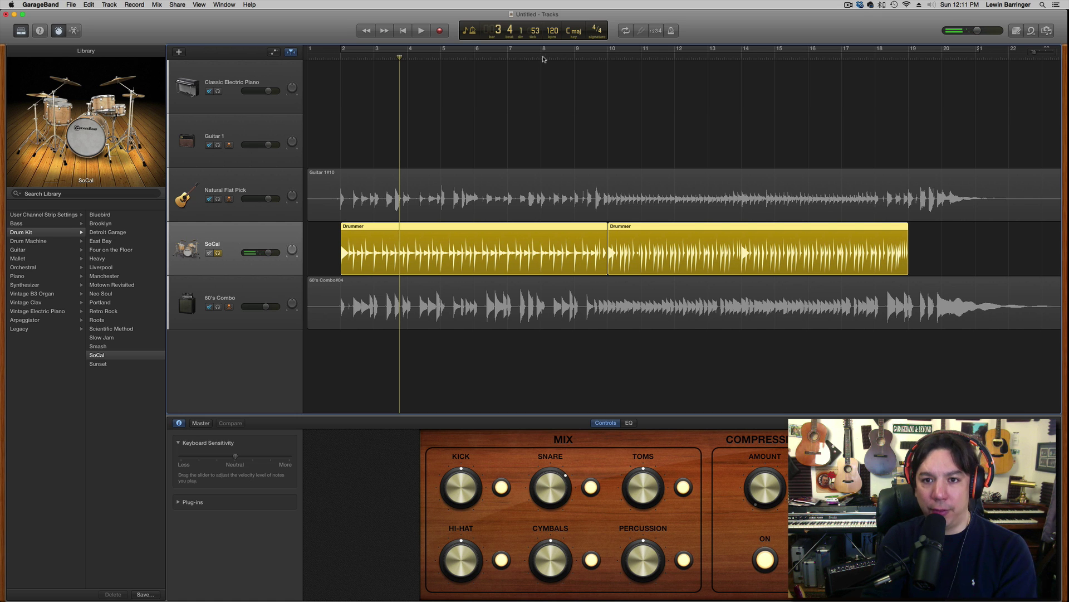
pyautogui.click(617, 57)
pyautogui.press('space')
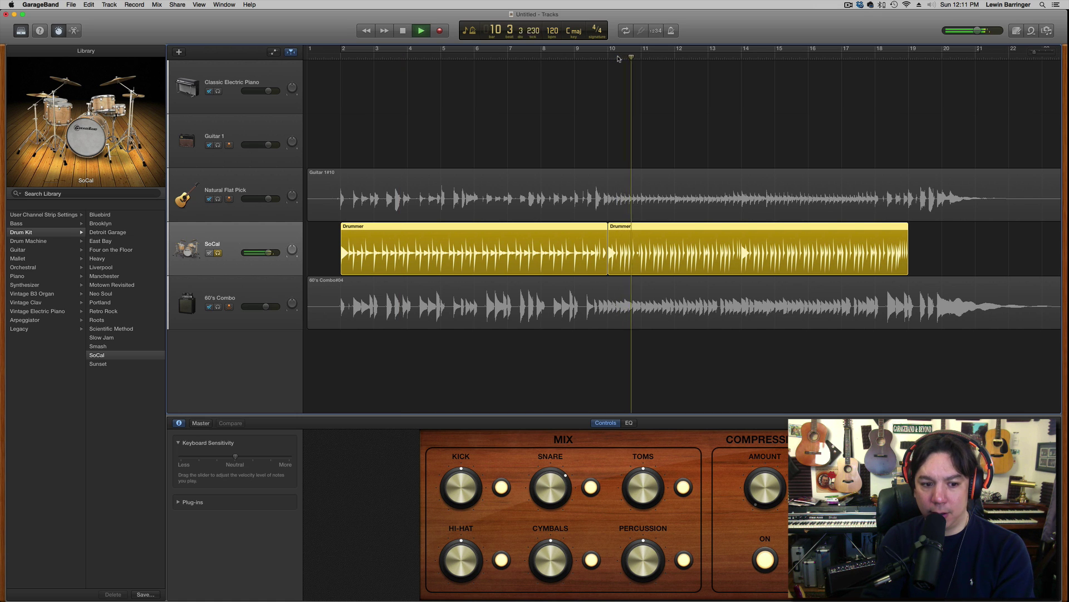
pyautogui.press('space')
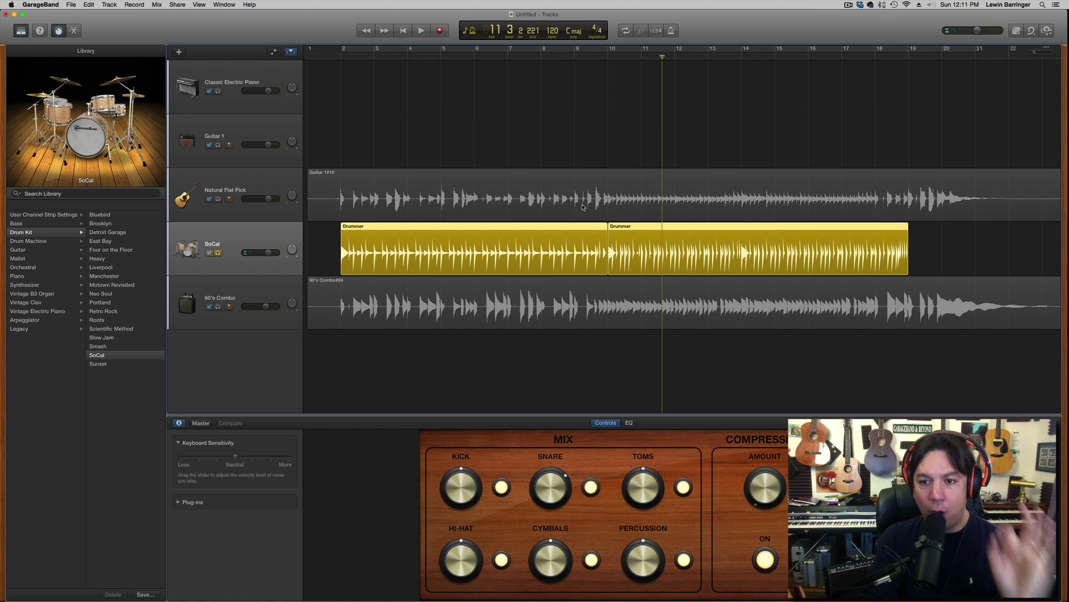
# Select the Drummer regions individually, finishing with only the first region selected
pyautogui.click(918, 267)
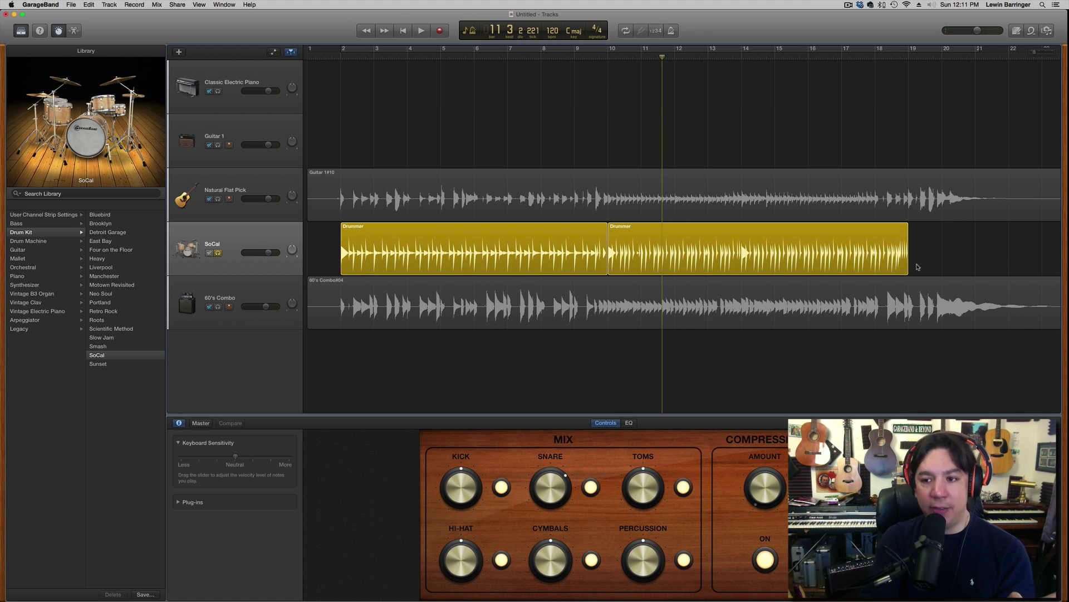
pyautogui.click(570, 231)
pyautogui.click(630, 230)
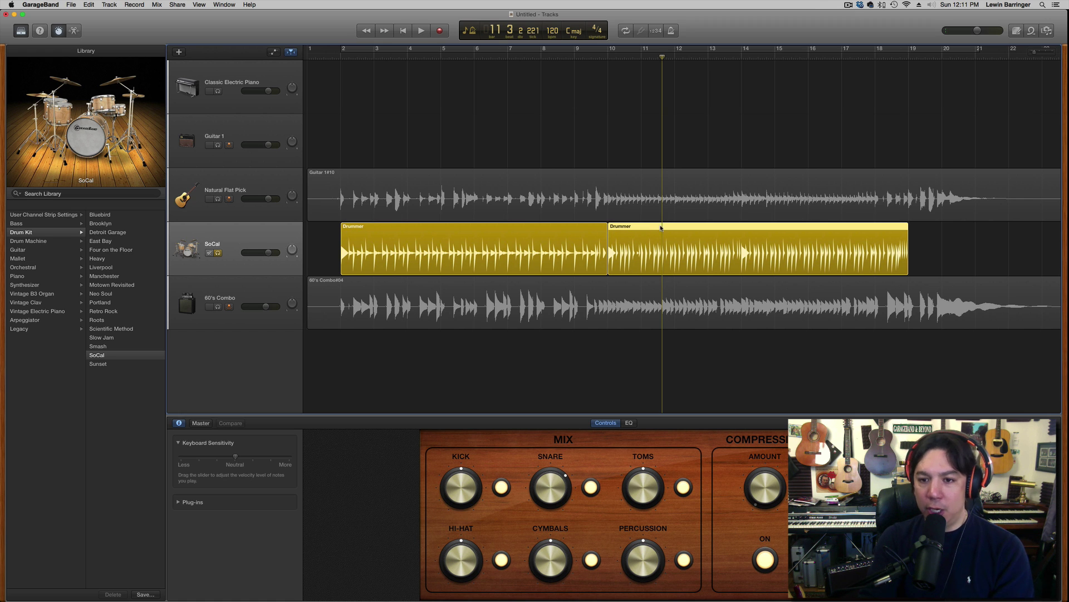
pyautogui.moveTo(661, 227); pyautogui.dragTo(797, 238)
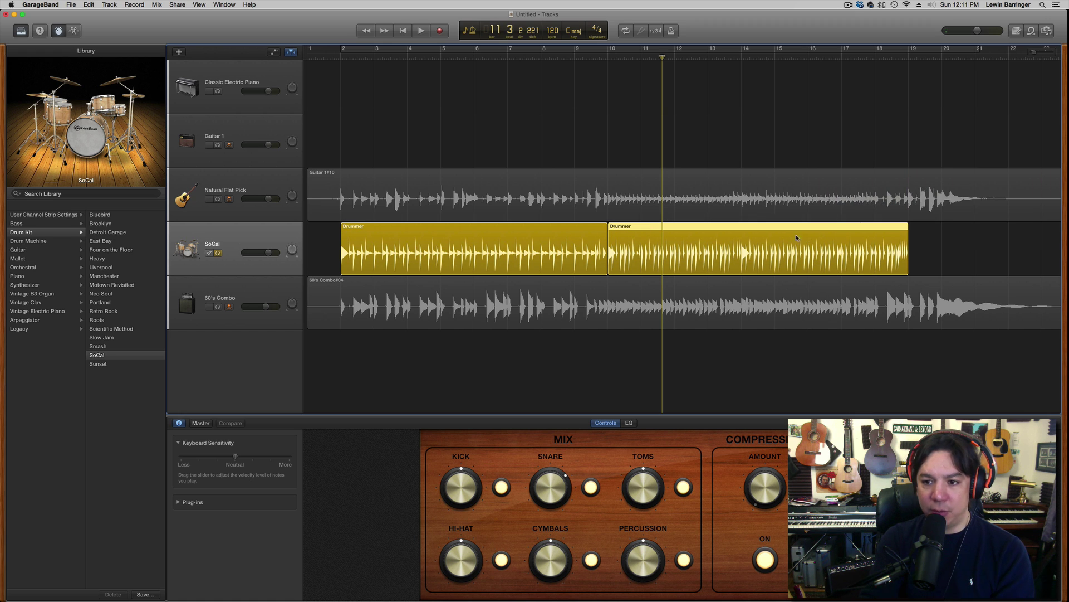
pyautogui.click(540, 240)
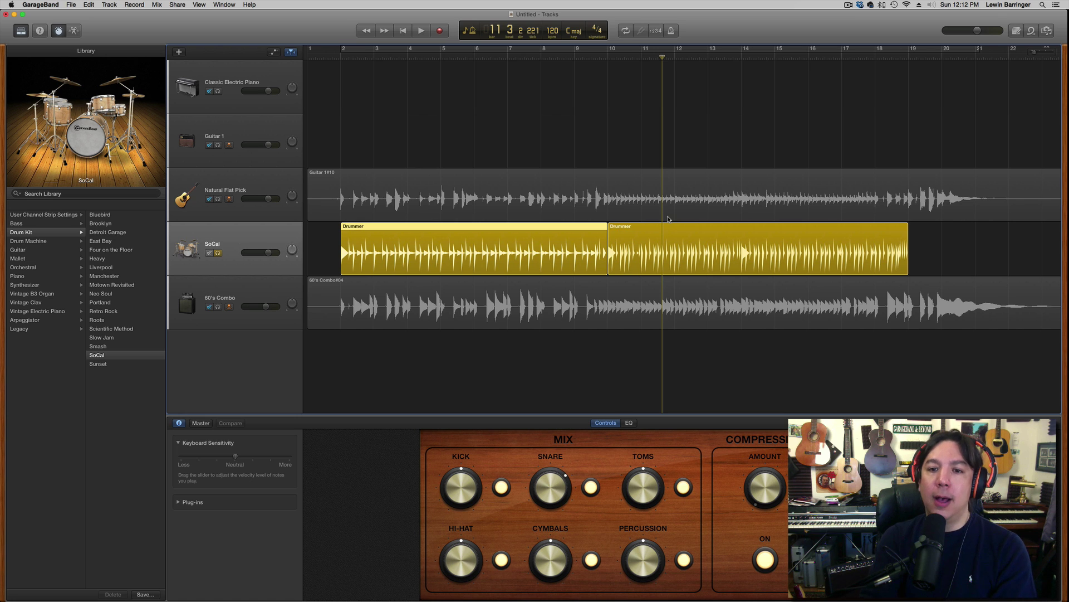
# Unsolo the SoCal drummer track and play guitar, drums and bass together from beat 4 of bar 1
pyautogui.click(219, 254)
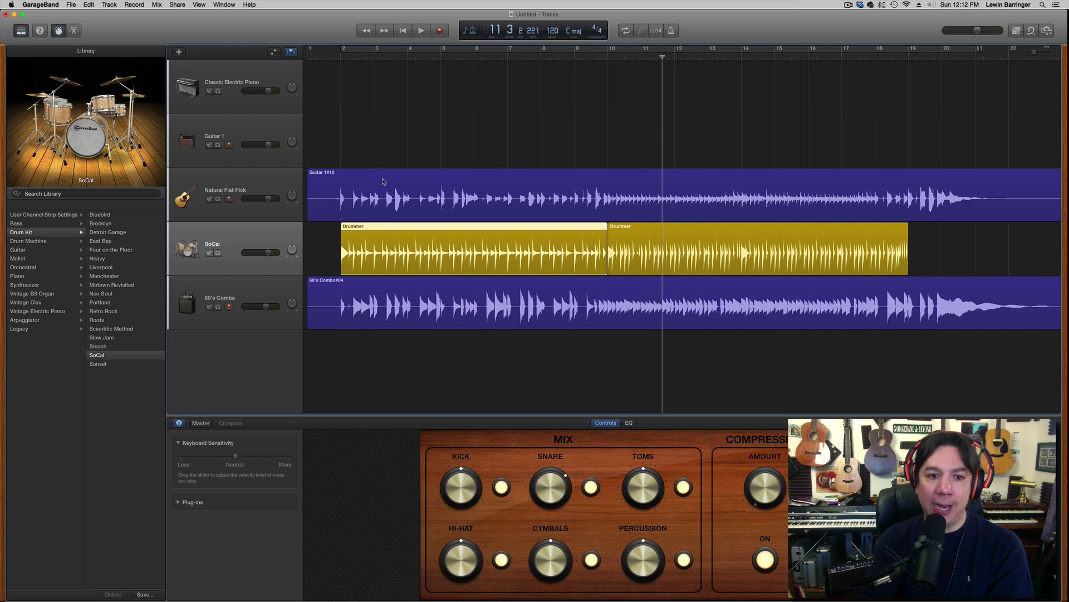
pyautogui.click(333, 57)
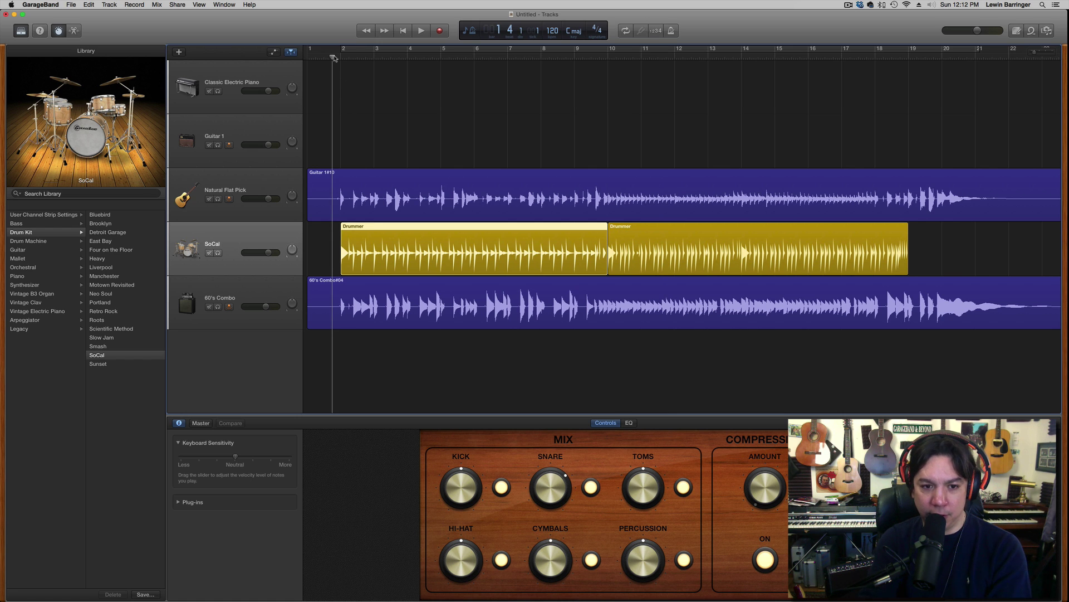
pyautogui.press('space')
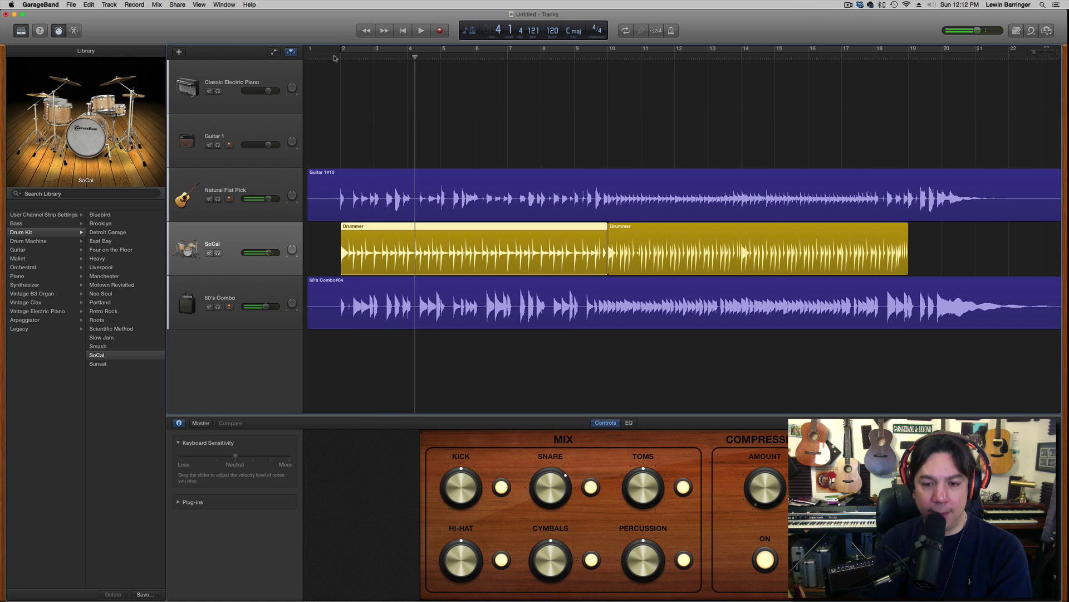
# Stop playback and extend the start of the first Drummer region back to beat 4 of bar 1
pyautogui.press('space')
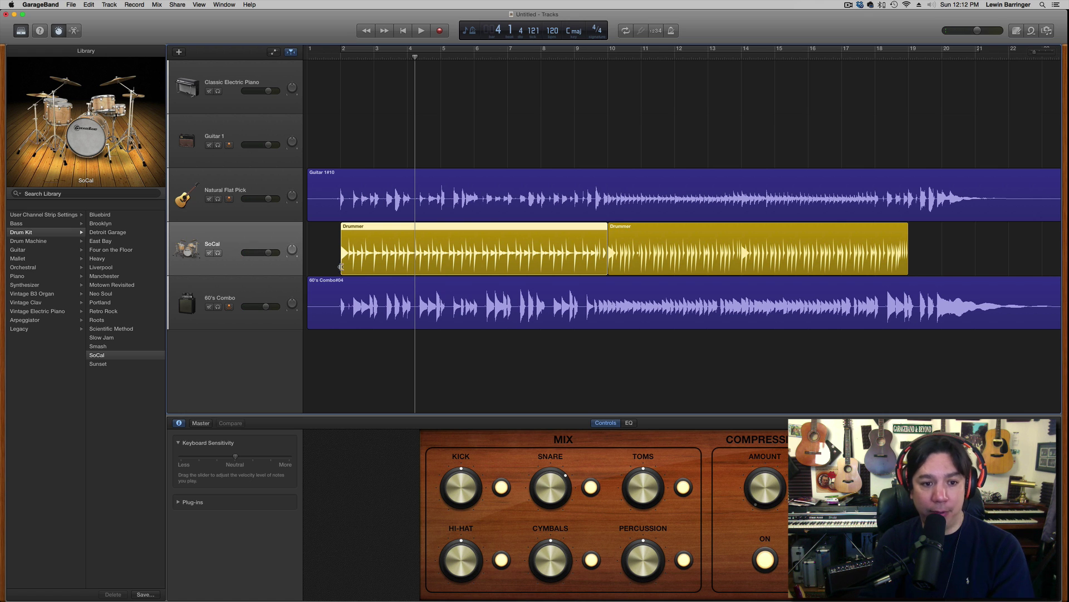
pyautogui.moveTo(1039, 53); pyautogui.dragTo(1050, 53)
pyautogui.hscroll(-5, 595, 203)
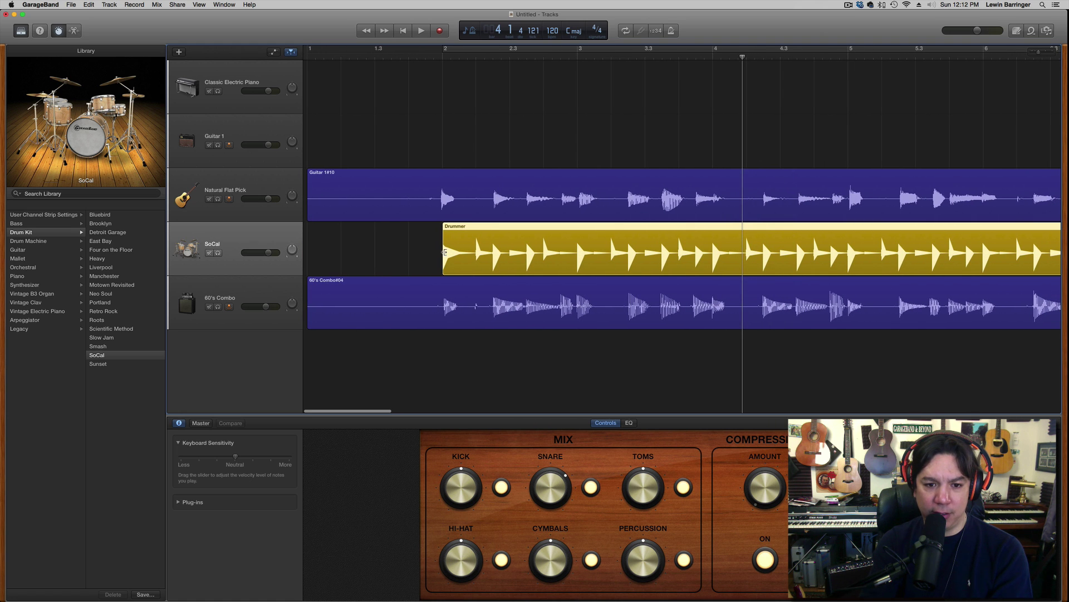
pyautogui.moveTo(445, 251); pyautogui.dragTo(412, 253)
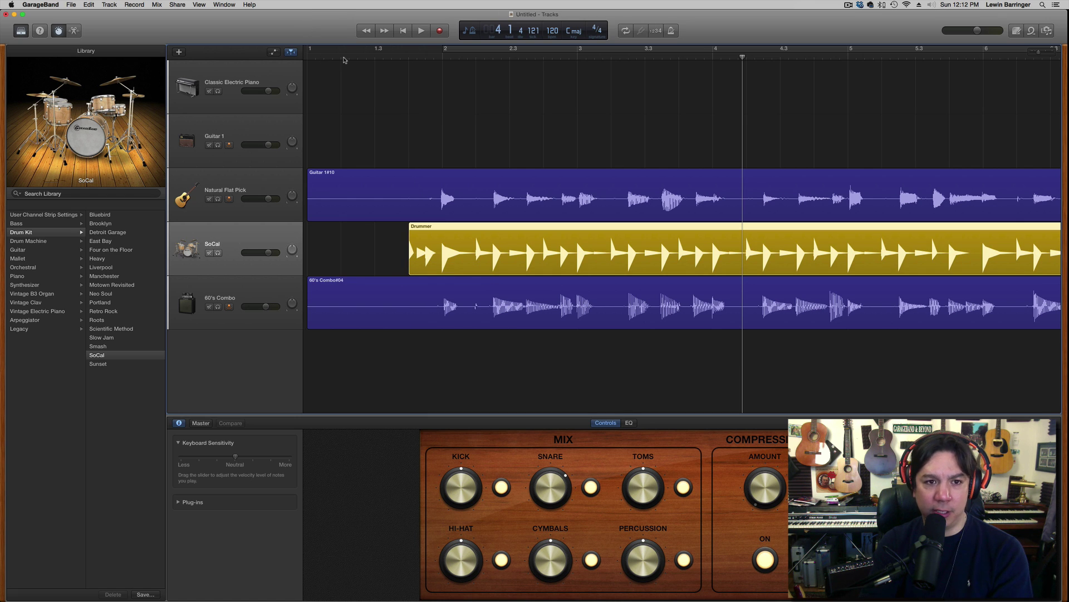
# Play all tracks from beat 2 of bar 1 to hear the drum lead-in, stopping near the end of bar 3
pyautogui.click(341, 59)
pyautogui.press('space')
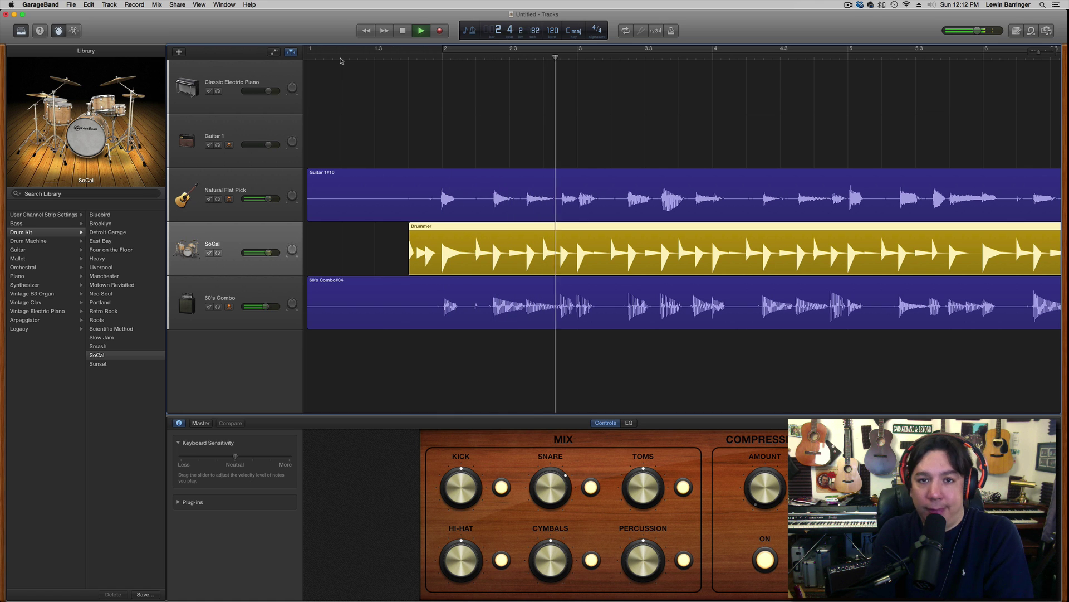
pyautogui.hscroll(2, 353, 98)
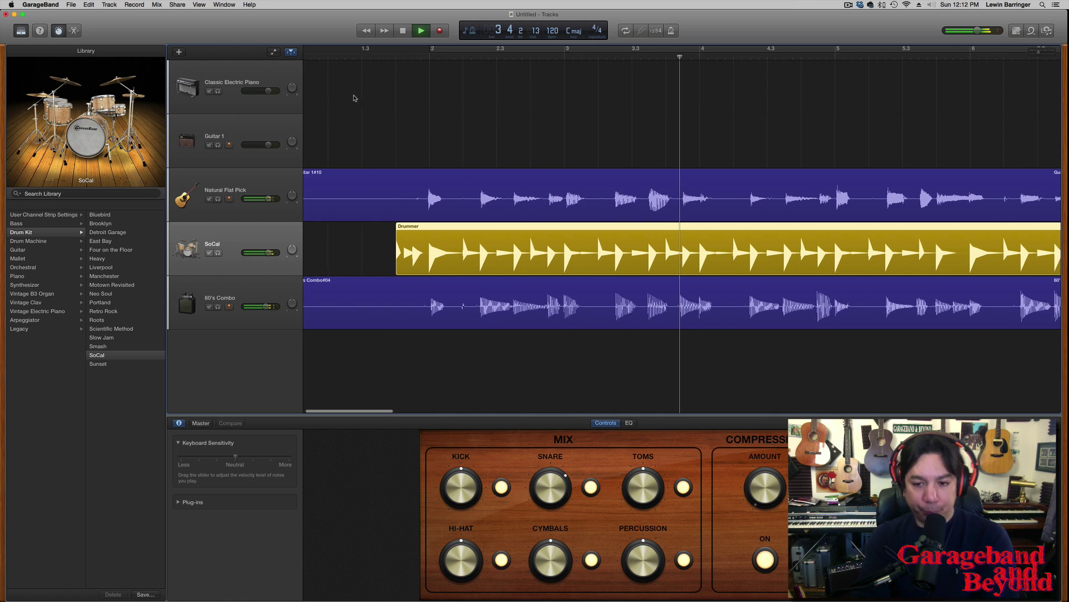
pyautogui.press('space')
pyautogui.hscroll(5, 568, 161)
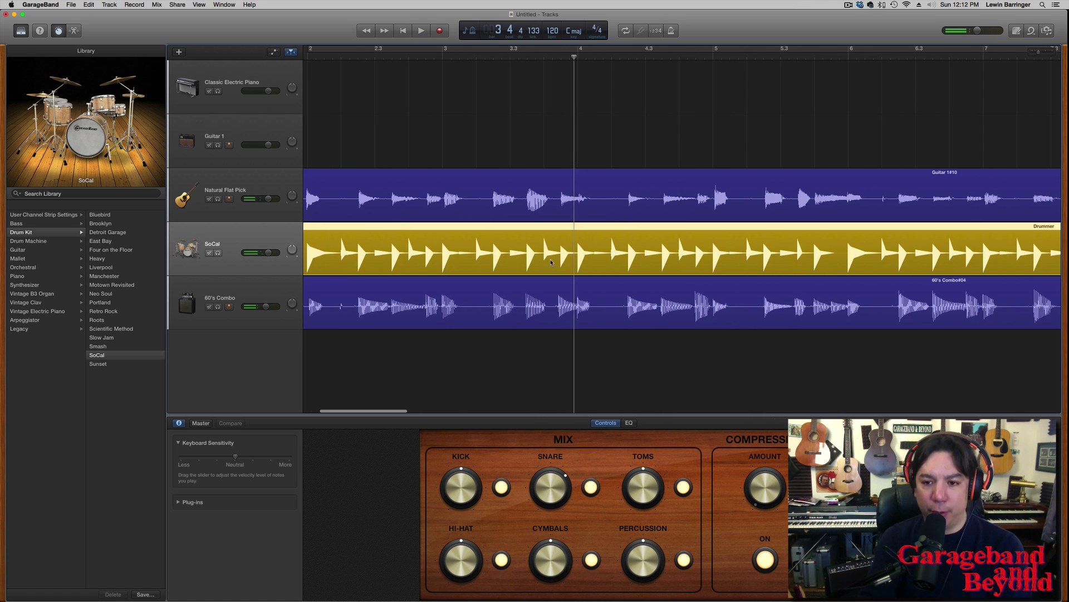
pyautogui.hscroll(1, 617, 79)
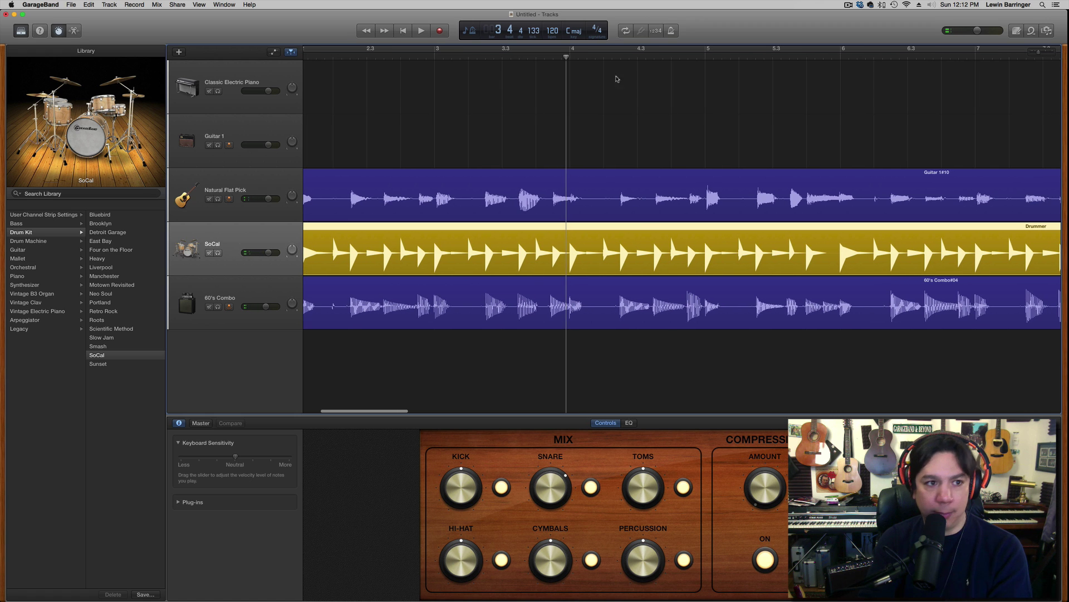
# Show the Drummer editor for the first region and play a short passage from the end of bar 3
pyautogui.click(74, 31)
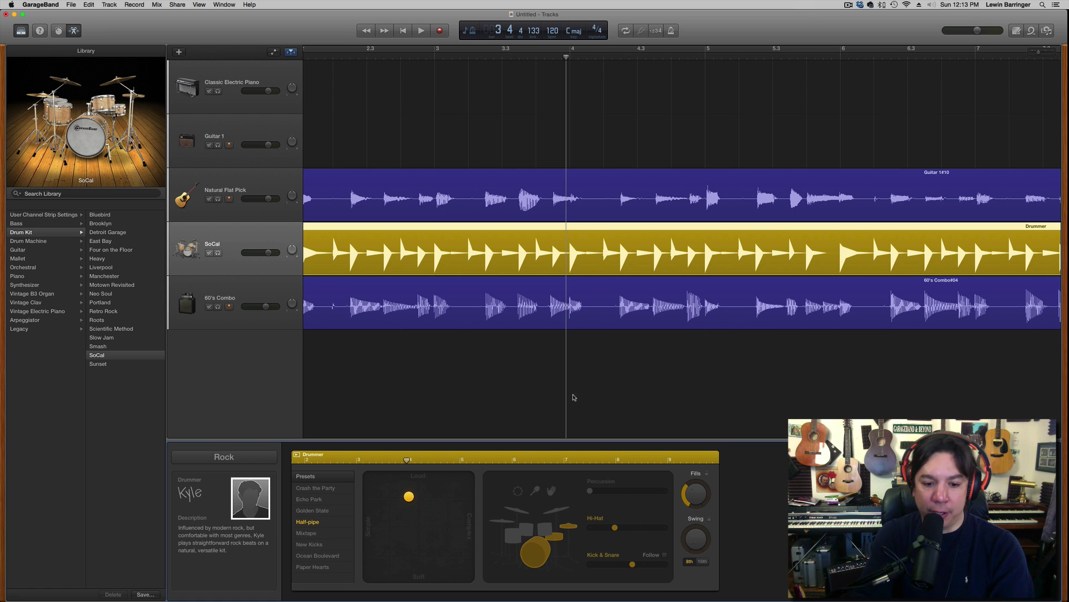
pyautogui.press('super+Left')
pyautogui.press('super+Left')
pyautogui.press('super+Left')
pyautogui.press('super+Left')
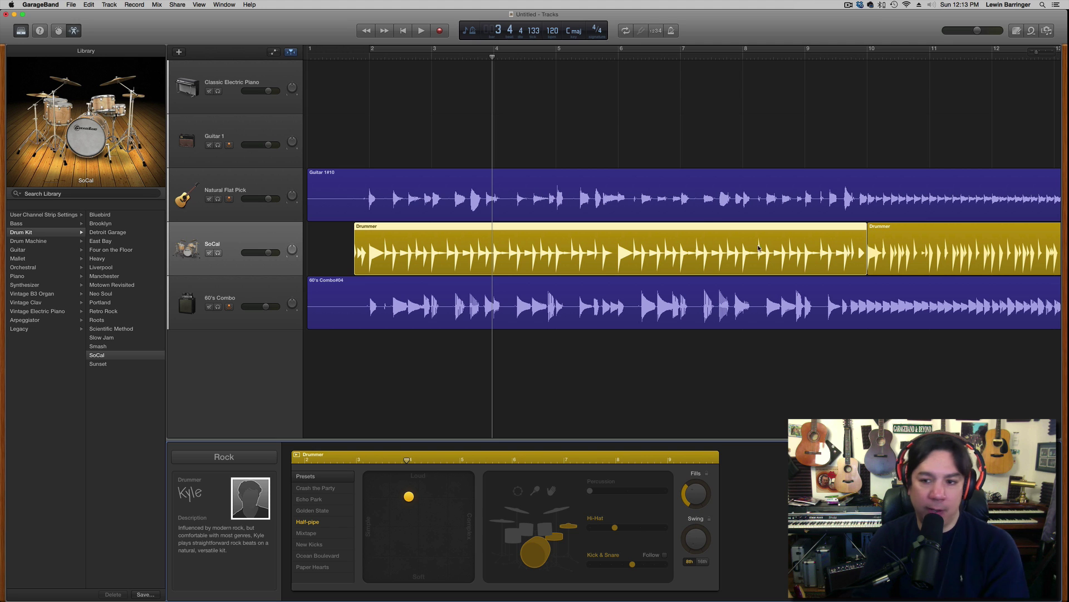
pyautogui.press('space')
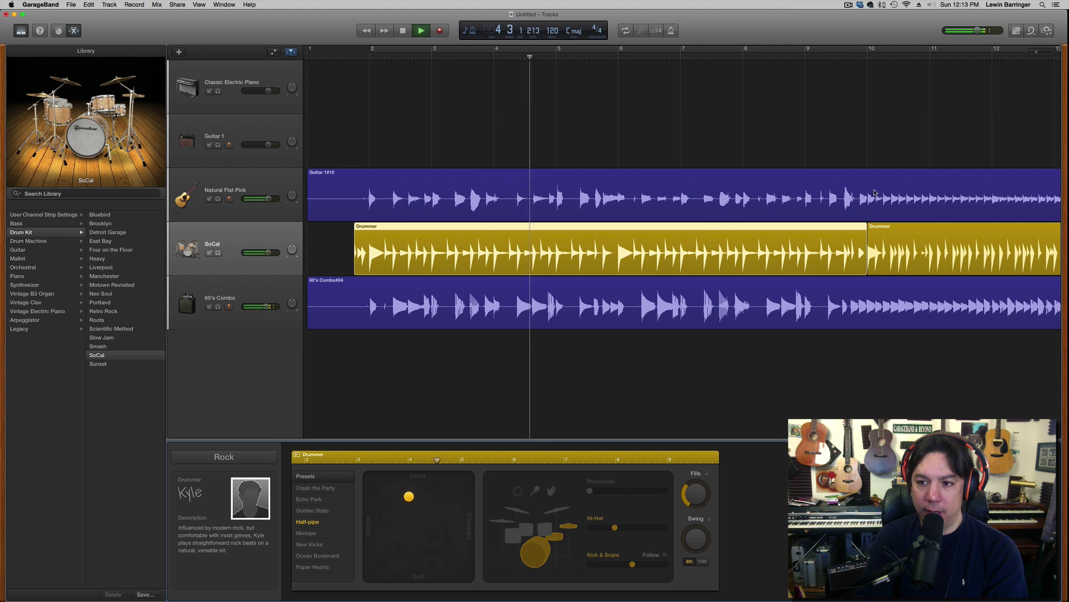
pyautogui.press('space')
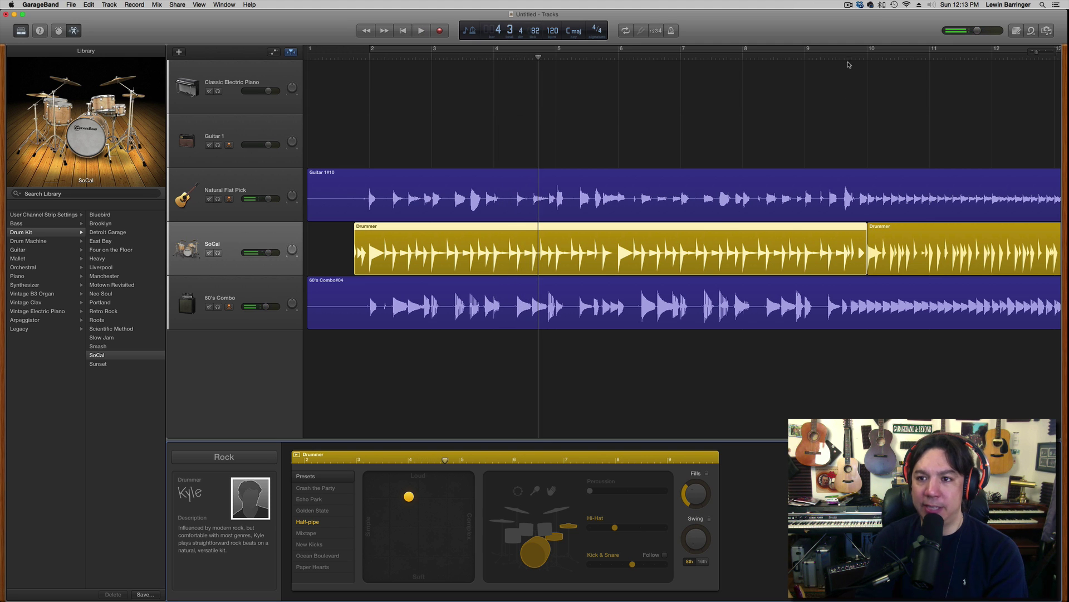
# Play from bar 9 across the change to the second Drummer region, stopping in bar 14
pyautogui.click(851, 56)
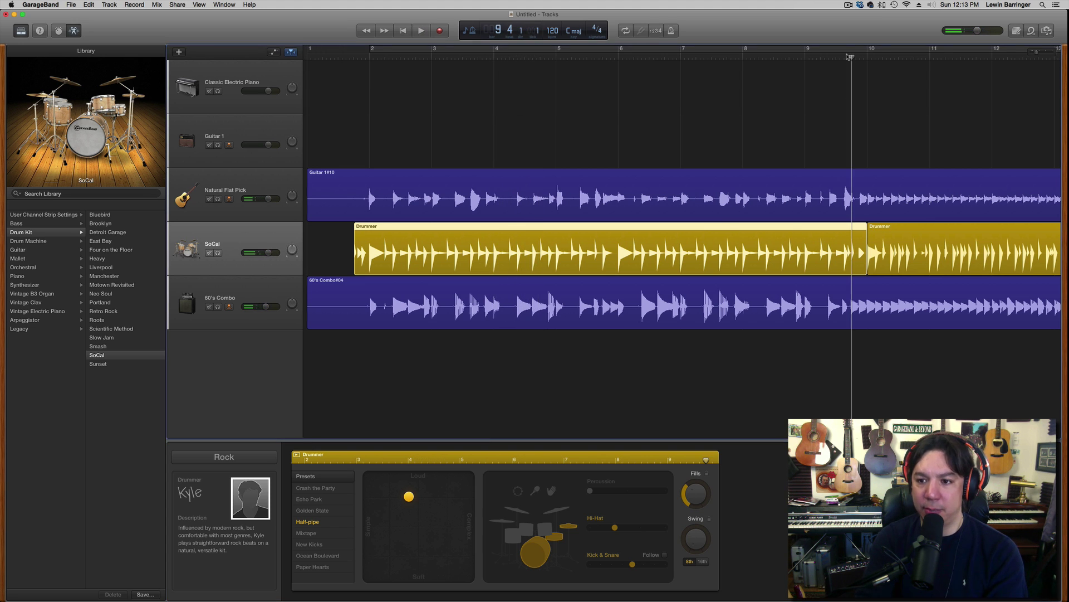
pyautogui.click(809, 56)
pyautogui.press('space')
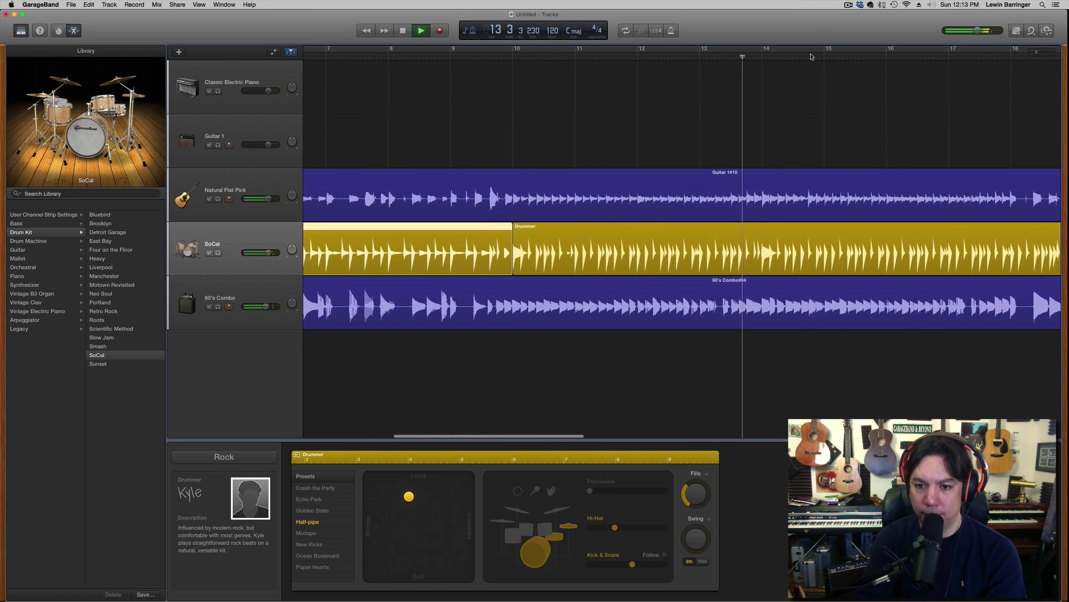
pyautogui.press('space')
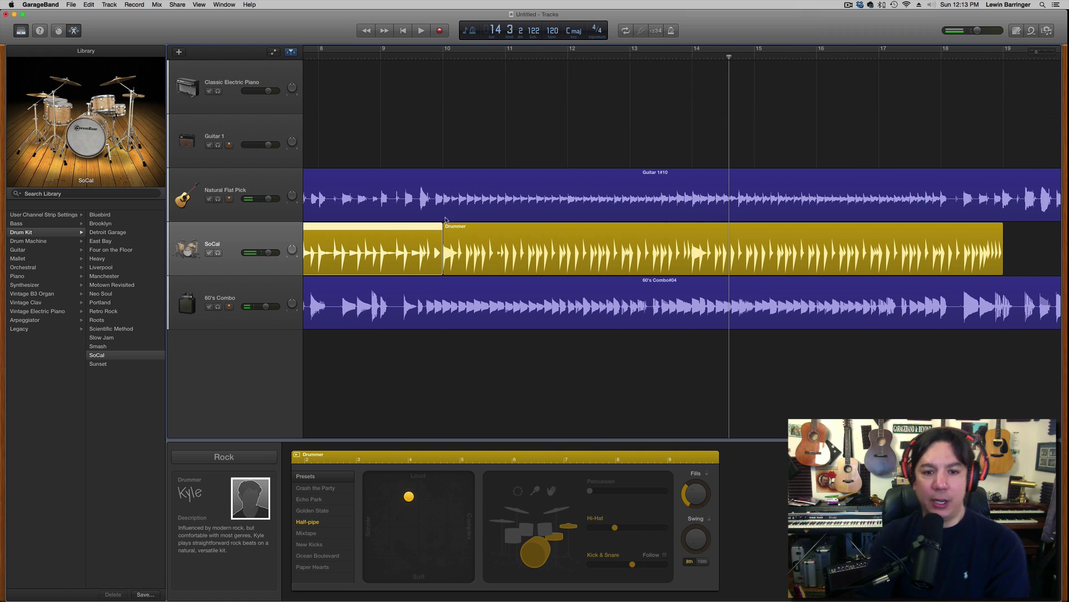
# Place the playhead at position 9 4 3 1 and extend the second Drummer region's start back to it
pyautogui.click(444, 55)
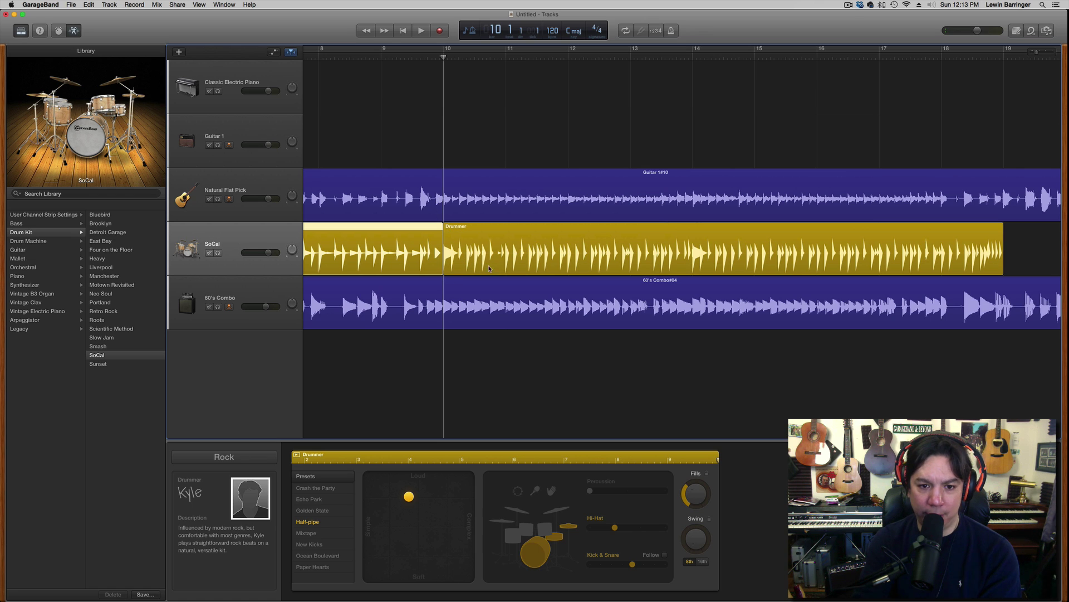
pyautogui.click(503, 244)
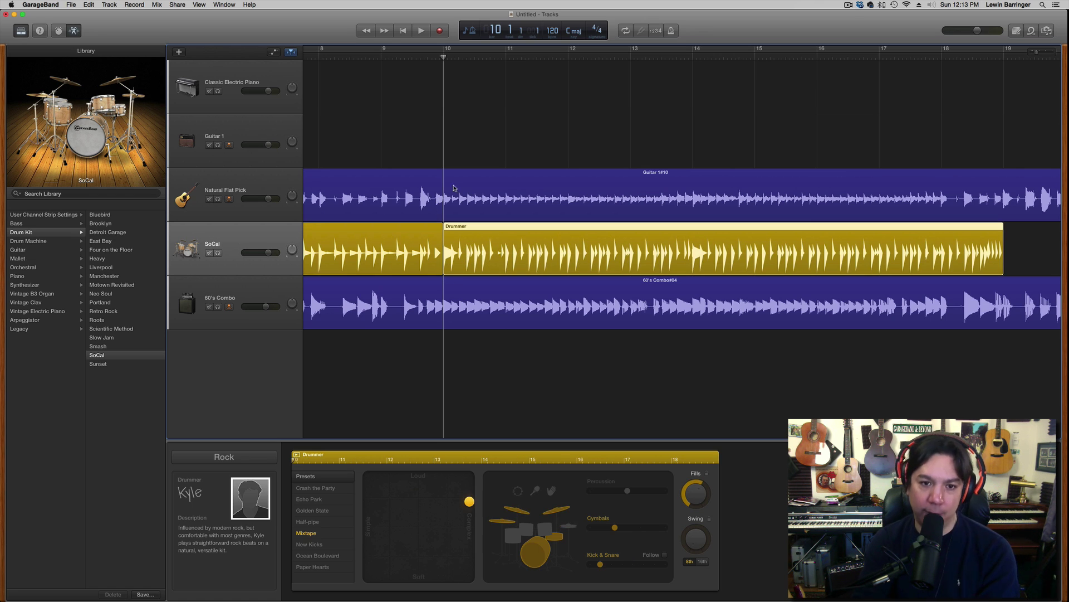
pyautogui.moveTo(443, 57); pyautogui.dragTo(436, 57)
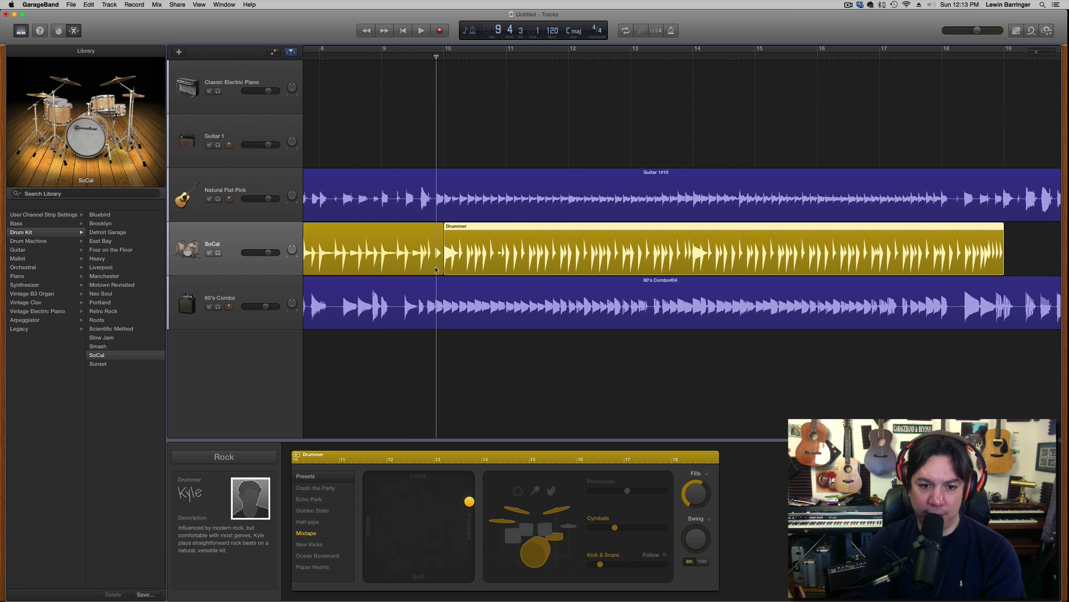
pyautogui.moveTo(440, 270); pyautogui.dragTo(436, 270)
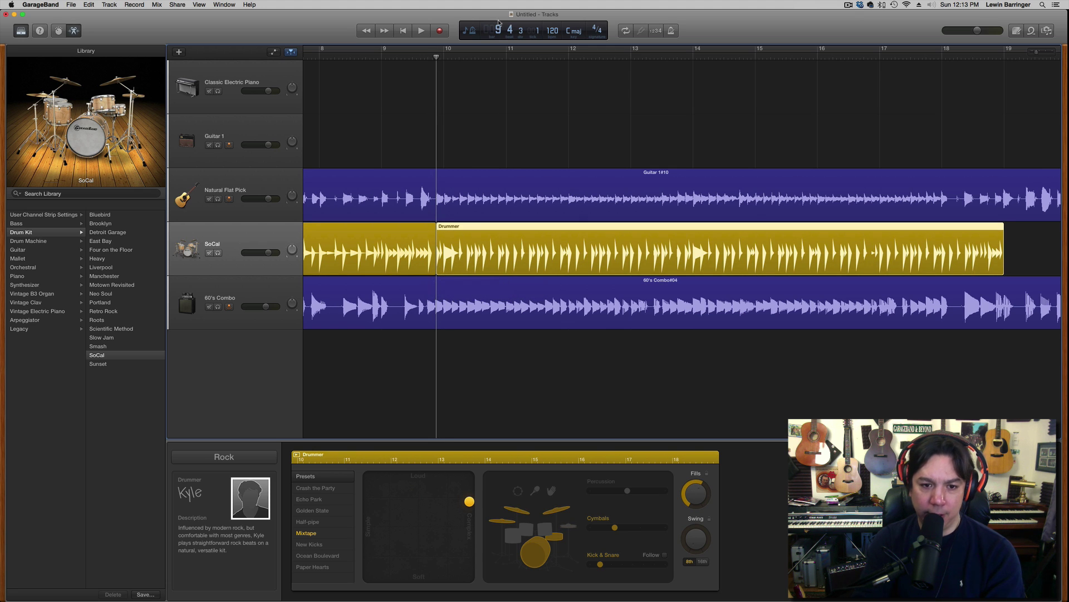
# Check the moved transition between the Drummer regions by playing from just before bar 9, and again from bar 5 into bar 12
pyautogui.click(372, 58)
pyautogui.press('space')
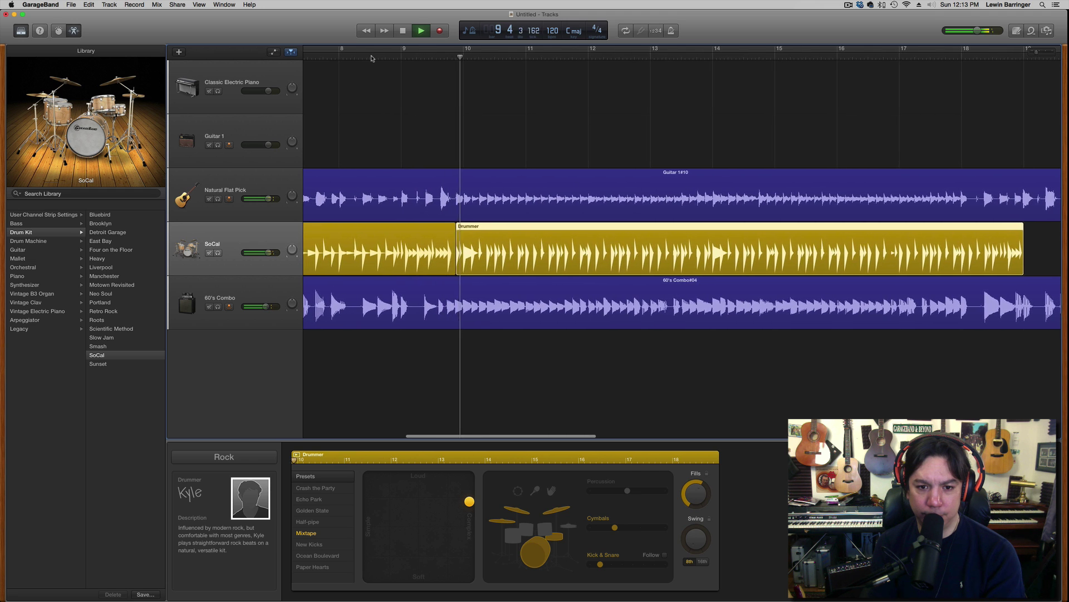
pyautogui.press('space')
pyautogui.hscroll(-5, 465, 133)
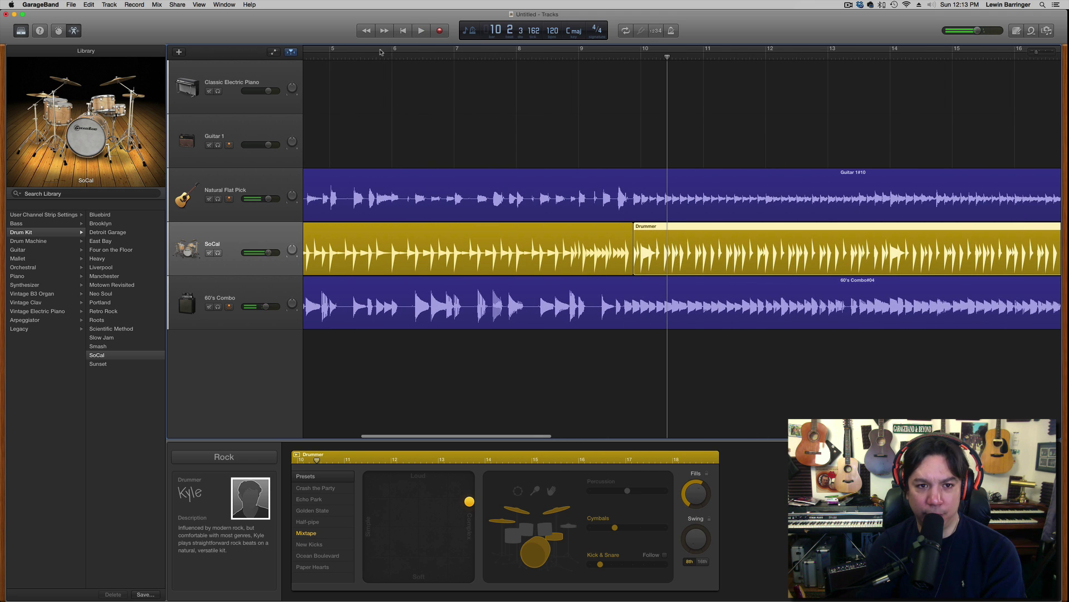
pyautogui.click(350, 58)
pyautogui.press('space')
pyautogui.hscroll(-2, 351, 58)
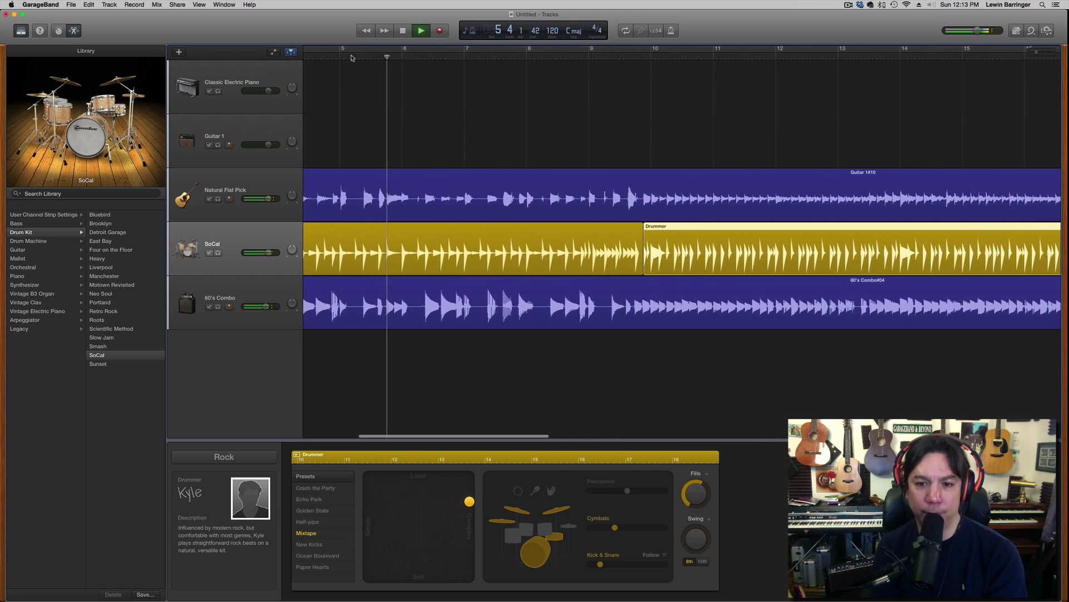
pyautogui.hscroll(-2, 351, 57)
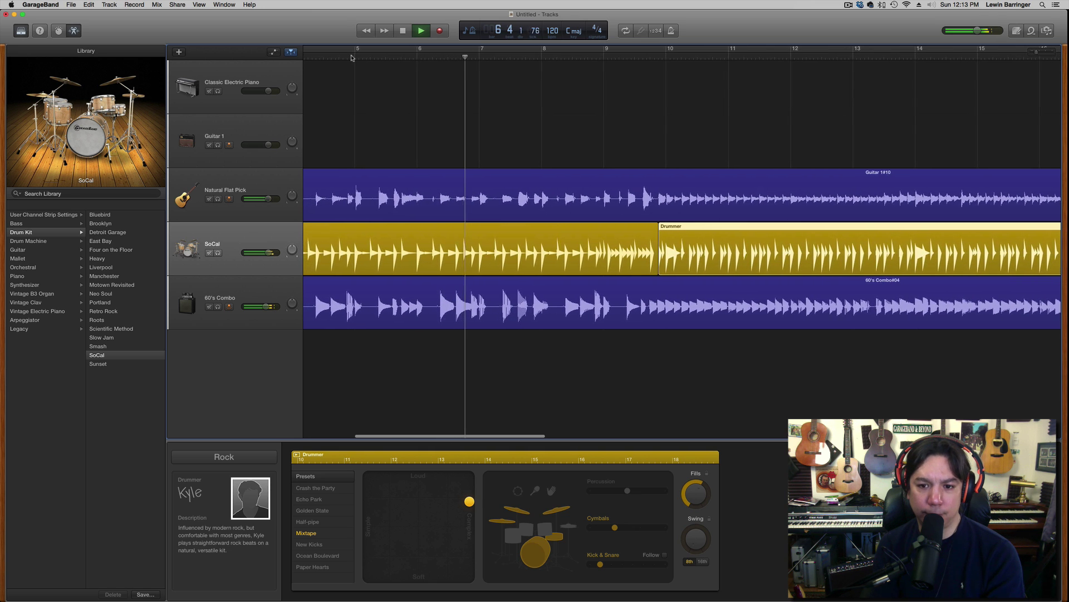
pyautogui.hscroll(-2, 351, 57)
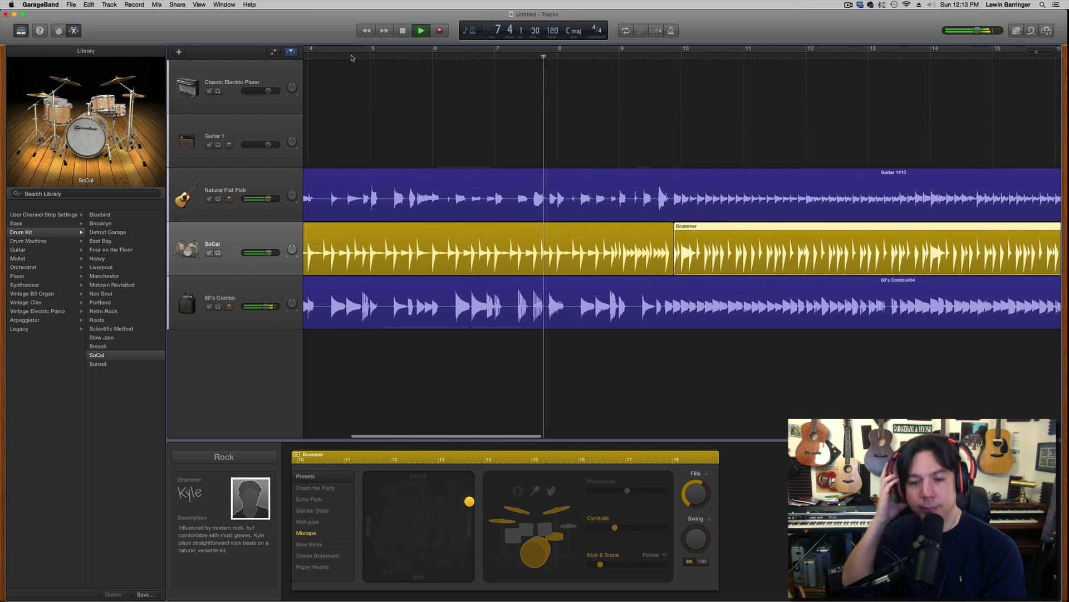
pyautogui.hscroll(-2, 351, 58)
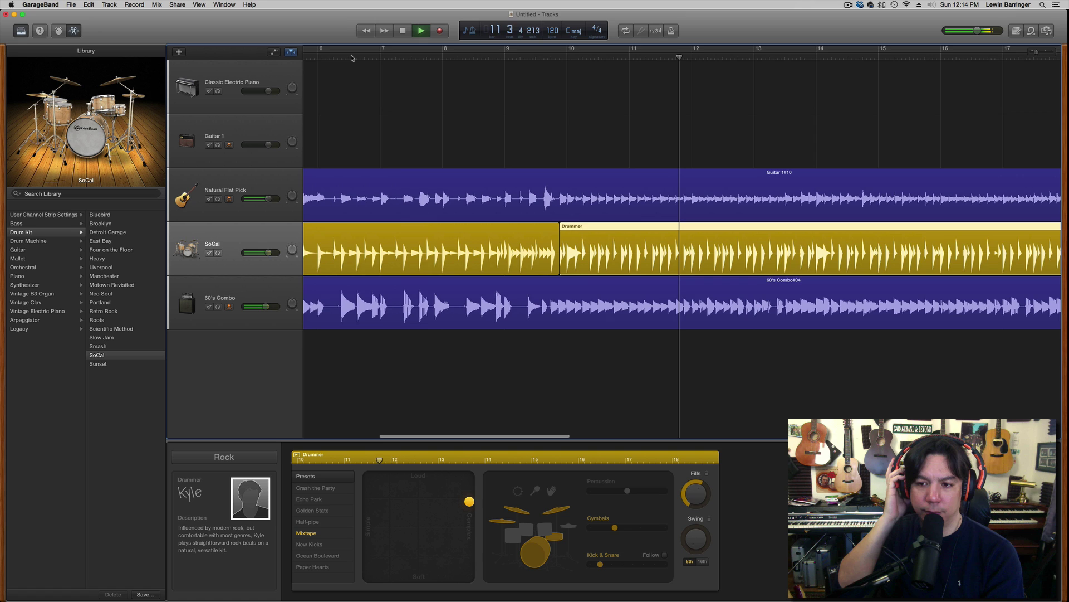
pyautogui.press('space')
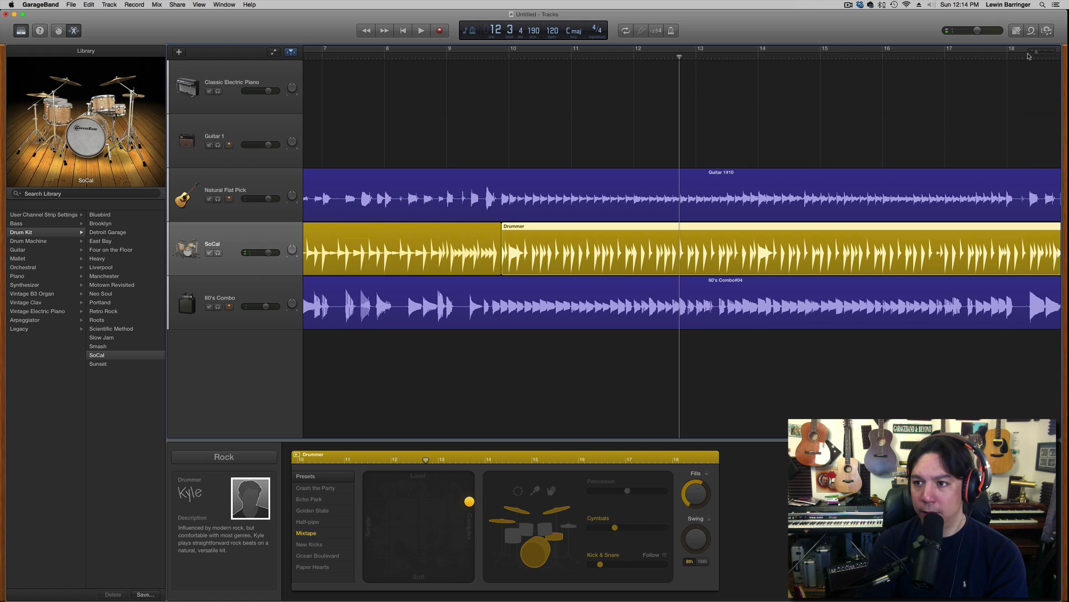
# Play the song's ending from bar 18 into bar 20, past the end of the drums
pyautogui.moveTo(1037, 54); pyautogui.dragTo(1031, 54)
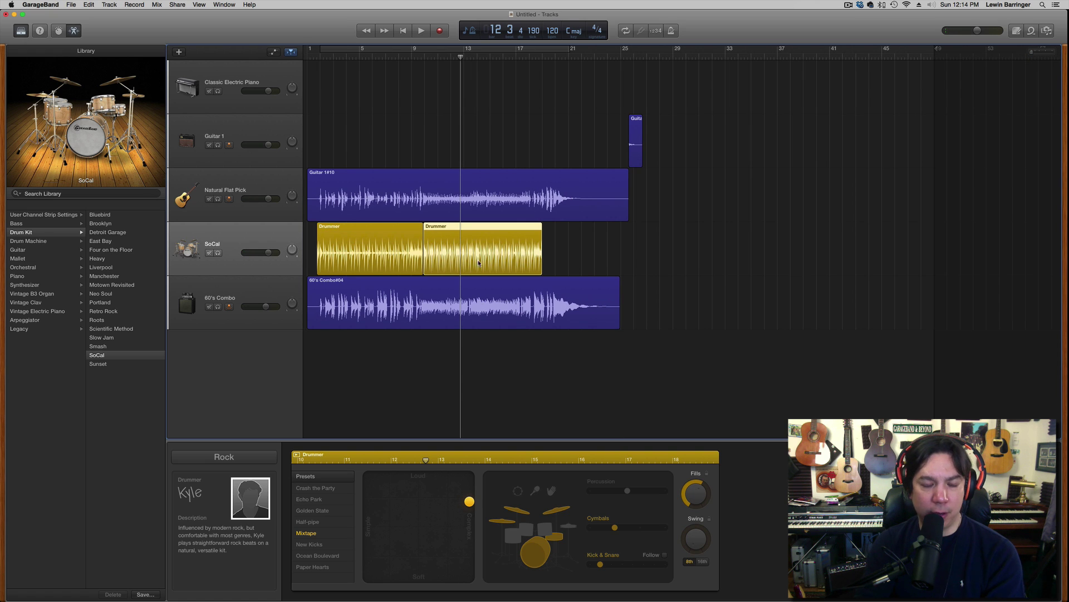
pyautogui.click(529, 57)
pyautogui.moveTo(1031, 52); pyautogui.dragTo(1040, 53)
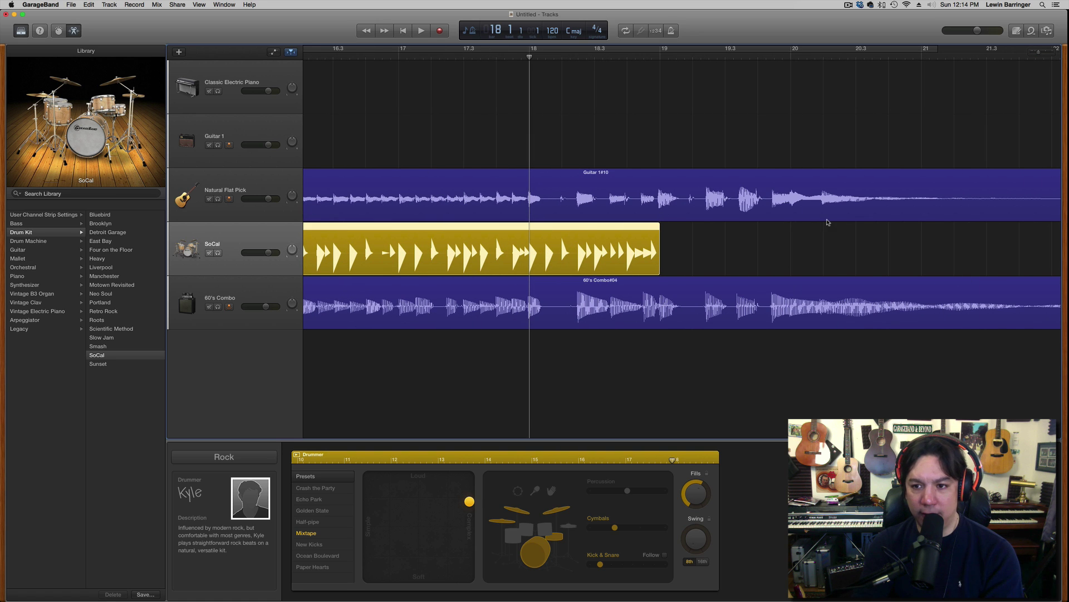
pyautogui.press('space')
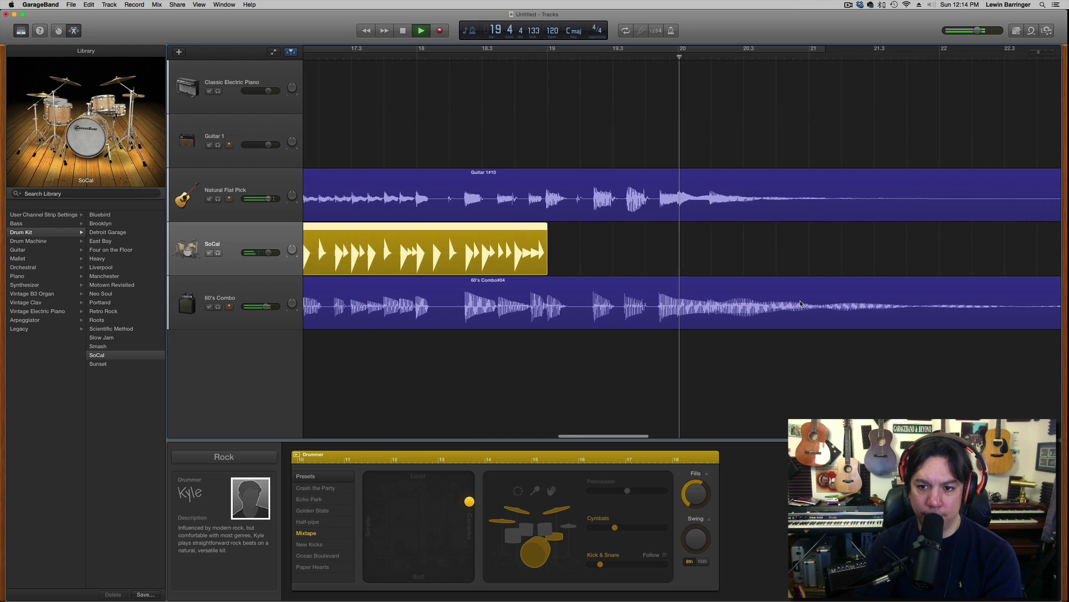
pyautogui.press('space')
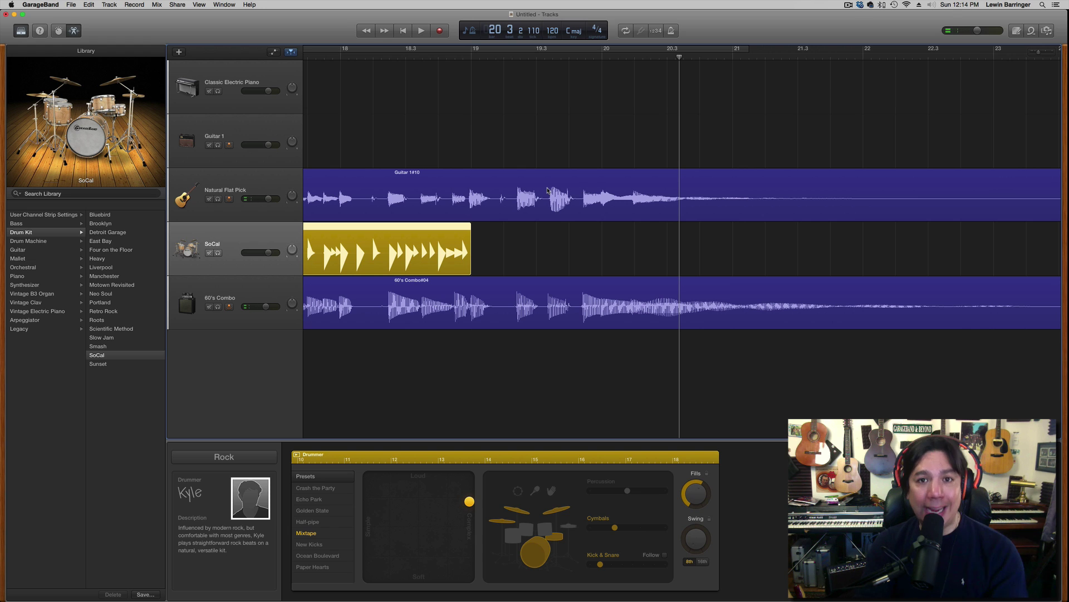
# Split the second Drummer region at bar 18 and delete the portion after the split
pyautogui.hscroll(-2, 491, 256)
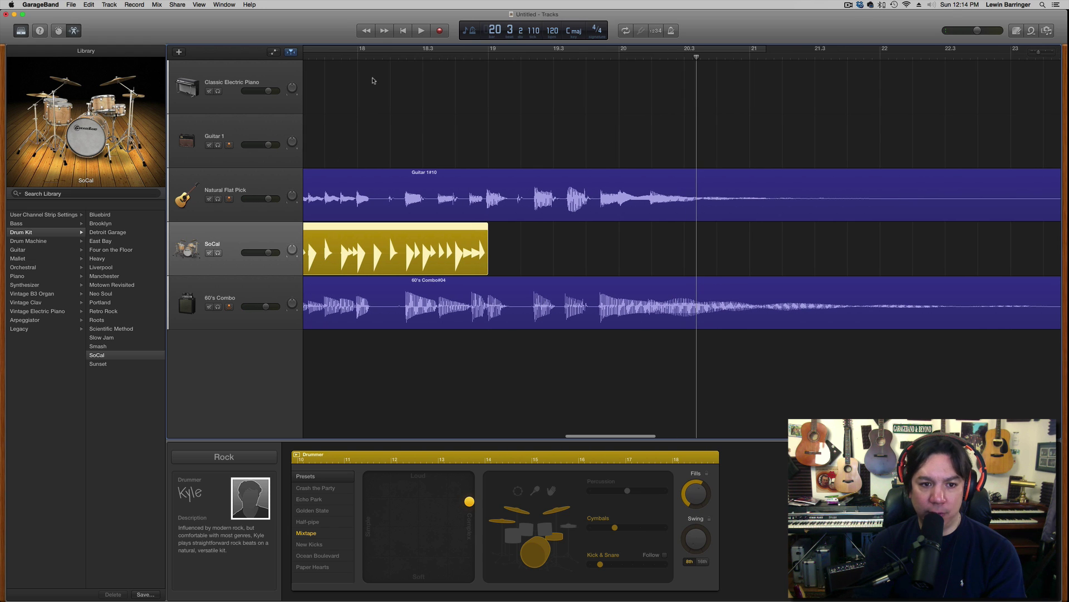
pyautogui.click(358, 54)
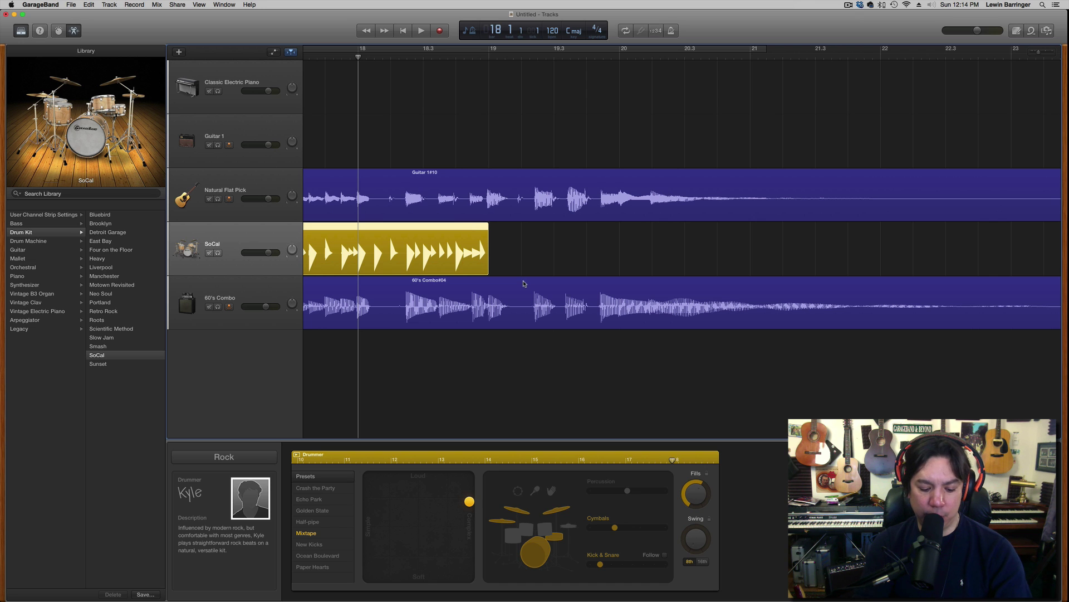
pyautogui.press('super+t')
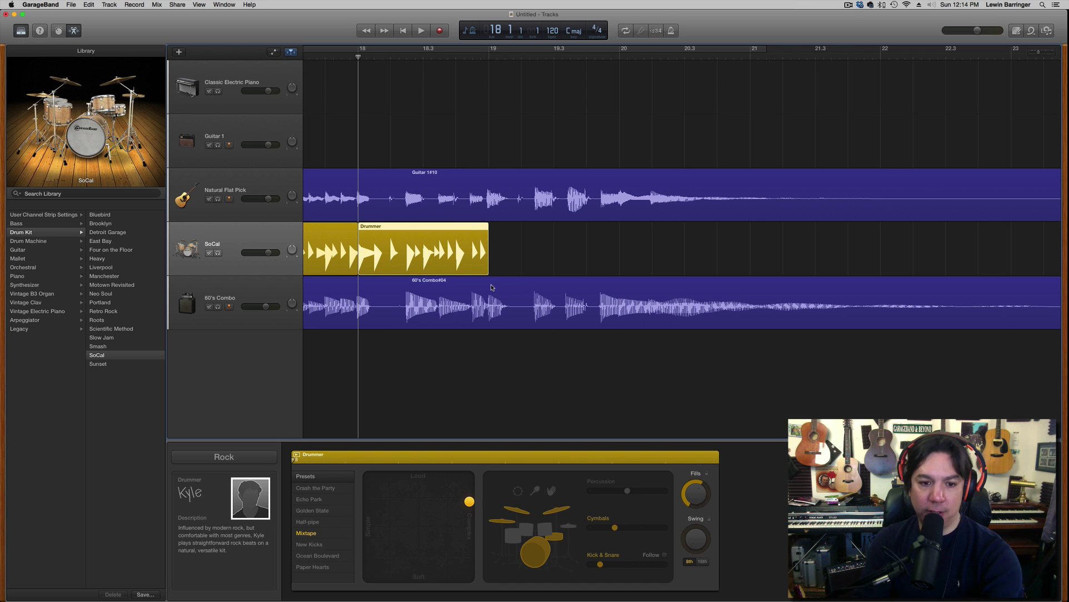
pyautogui.press('Delete')
# Select the first Drummer region on the SoCal track with the whole song in view
pyautogui.hscroll(-10, 530, 246)
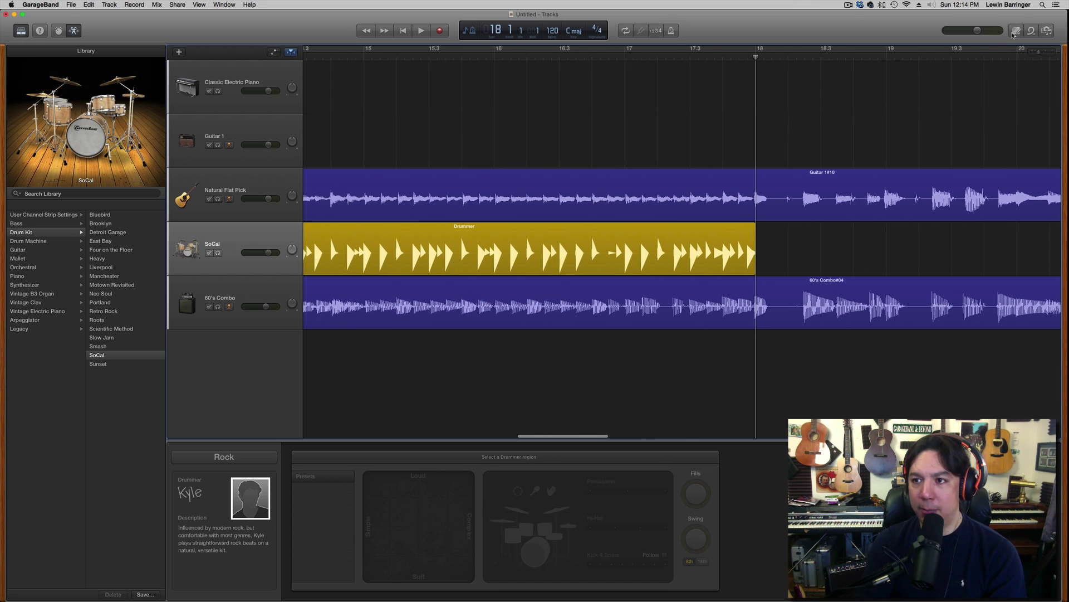
pyautogui.moveTo(1032, 53); pyautogui.dragTo(1026, 55)
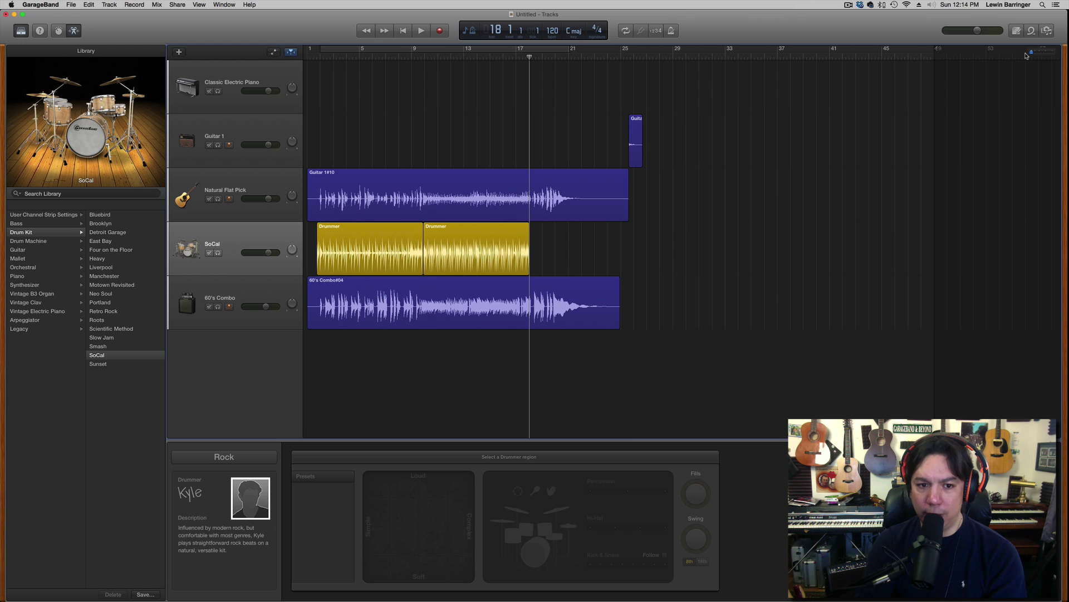
pyautogui.click(356, 265)
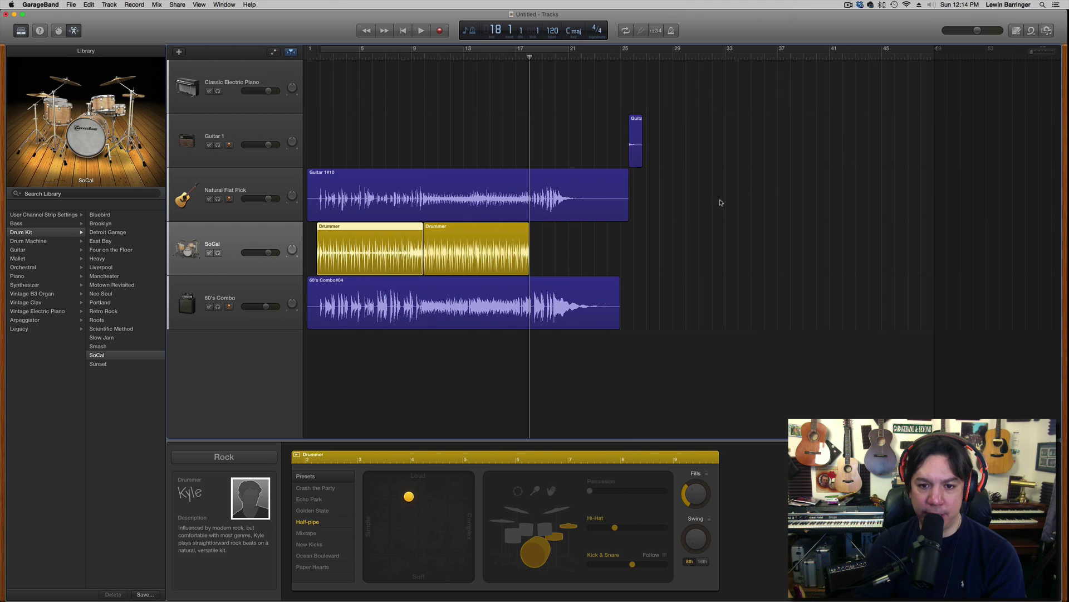
# Paste a copy of the first Drummer region onto the SoCal track at bar 18
pyautogui.click(274, 243)
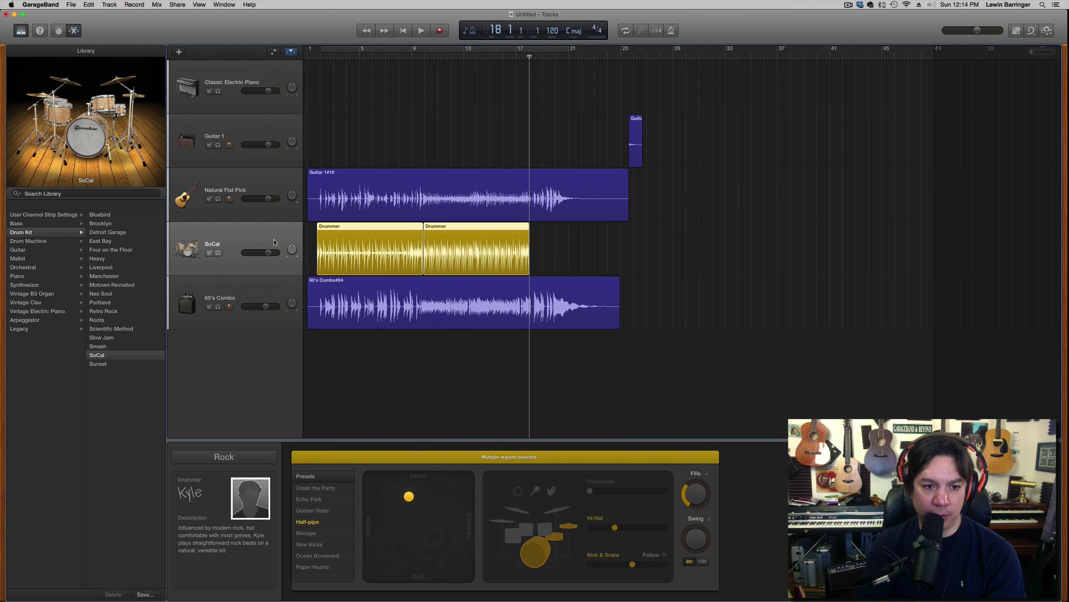
pyautogui.click(389, 233)
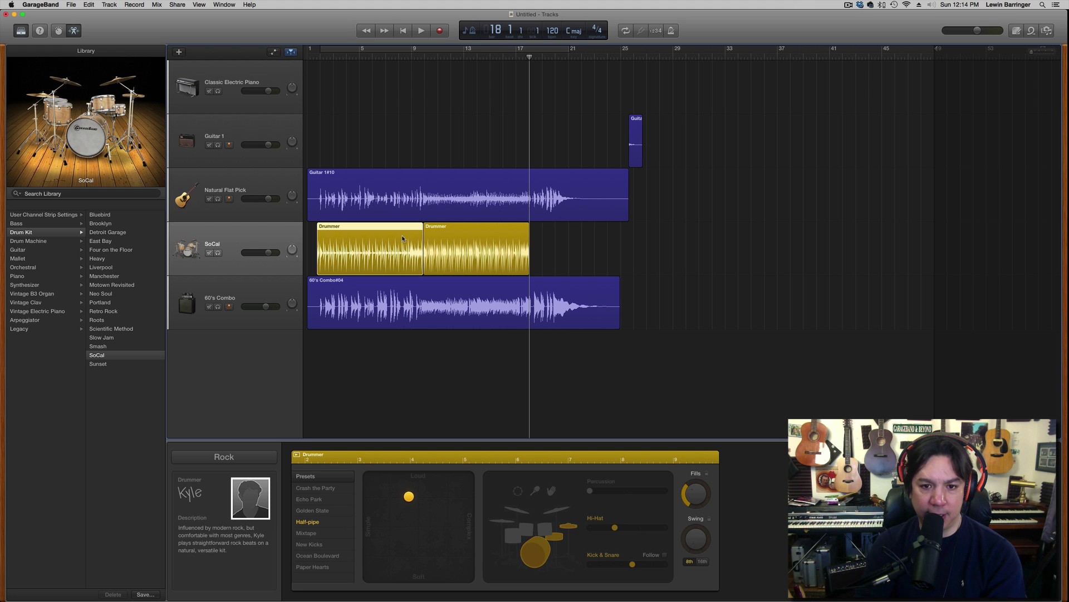
pyautogui.press('super+v')
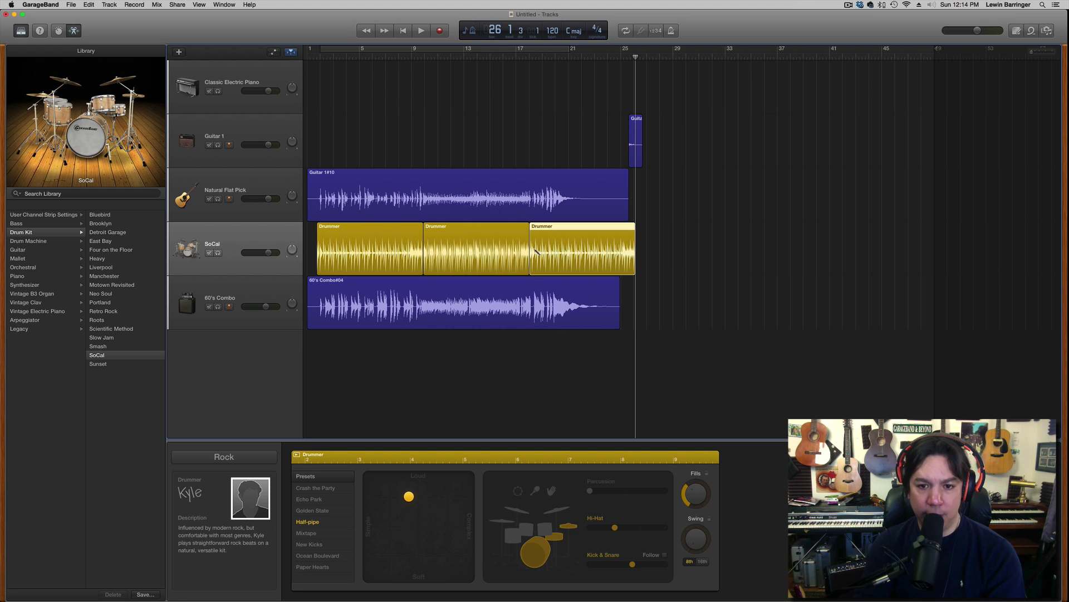
# Split the pasted Drummer region at bar 20, beat 2, and delete the portion after the split
pyautogui.click(1031, 53)
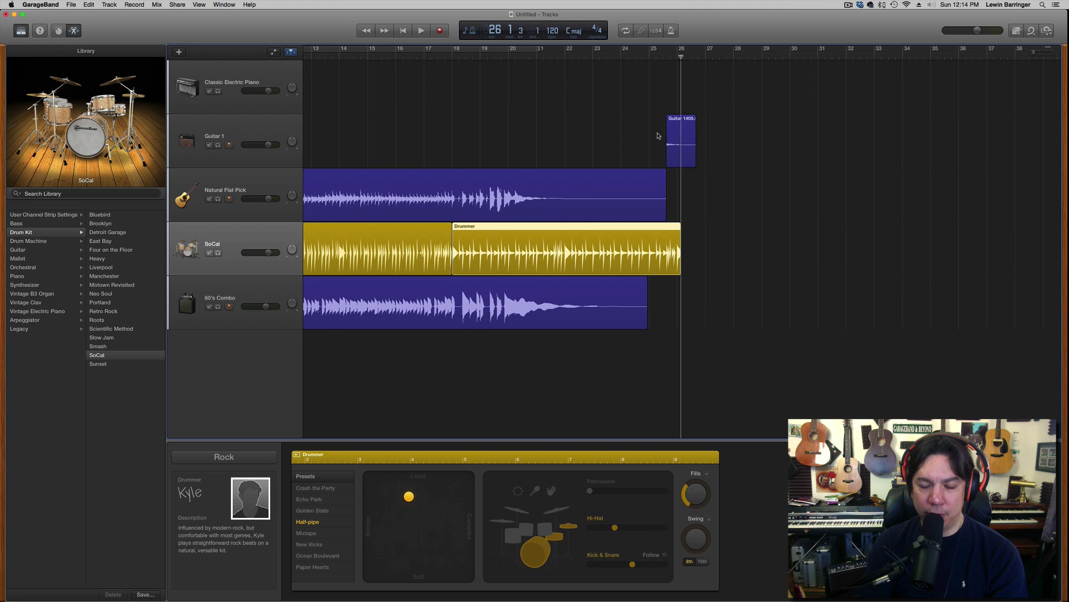
pyautogui.click(517, 58)
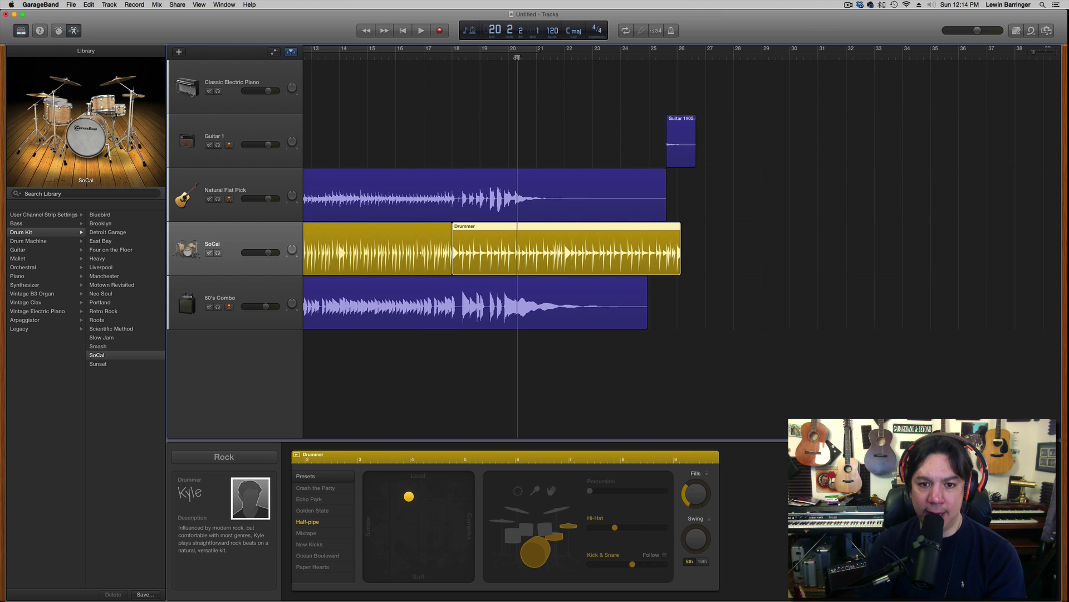
pyautogui.click(516, 58)
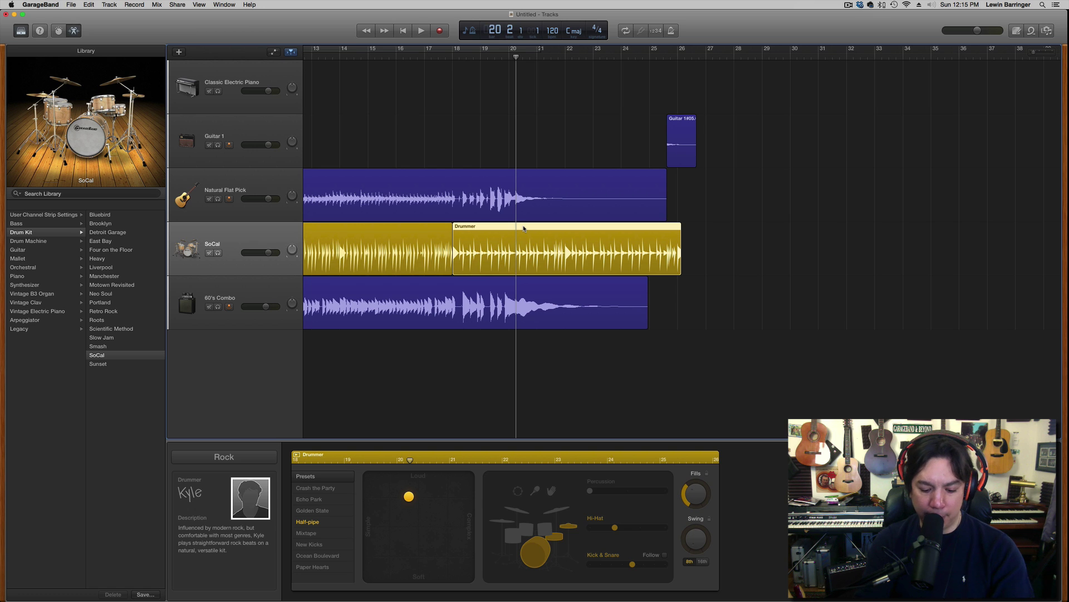
pyautogui.press('super+t')
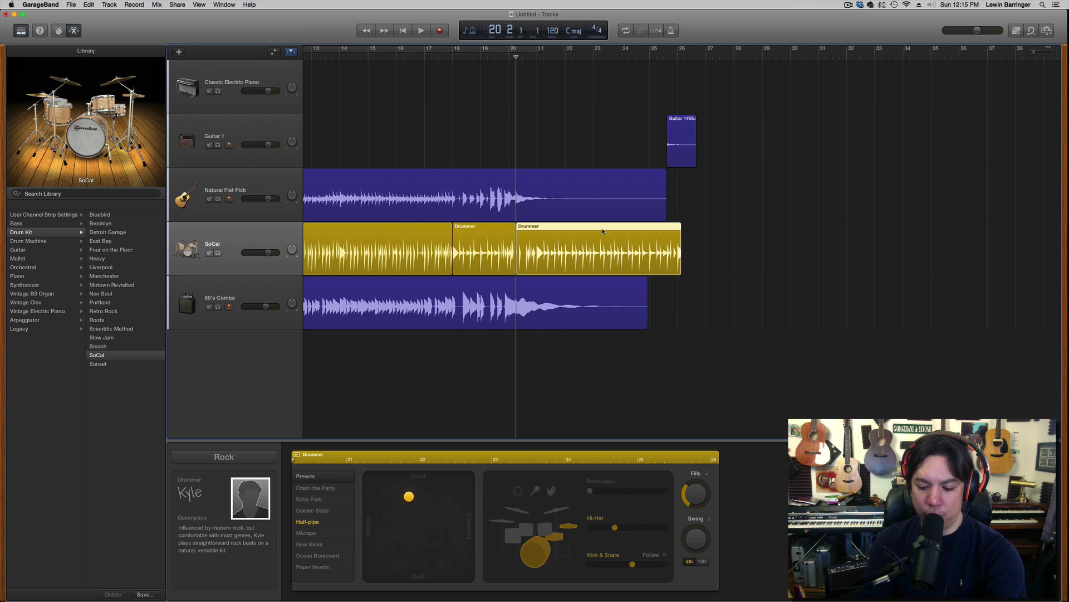
pyautogui.press('Delete')
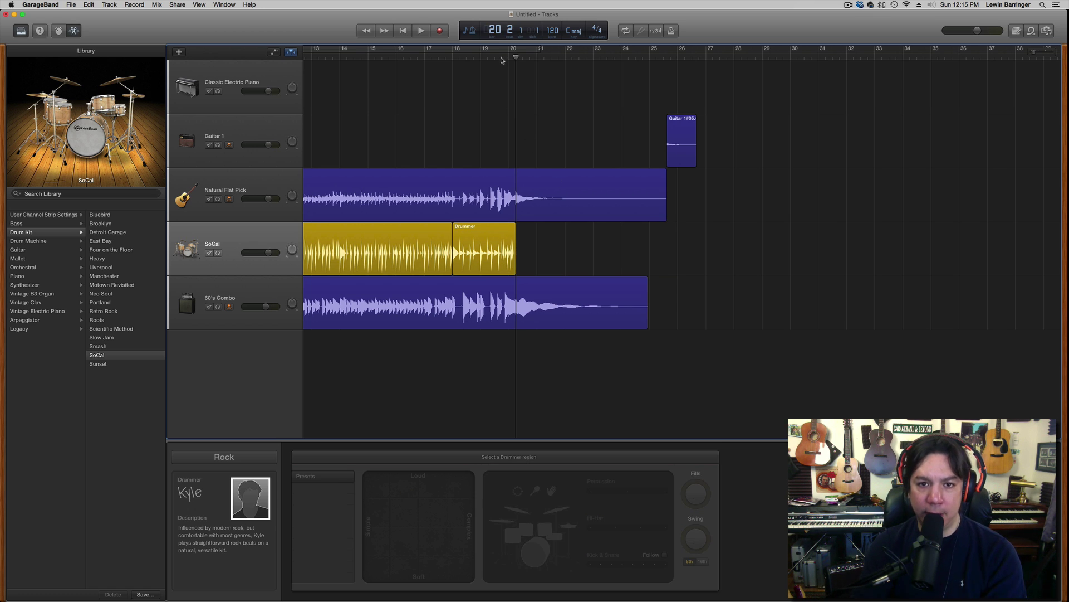
# Play the song's ending from just before bar 20 into bar 21 with the shortened Drummer region
pyautogui.moveTo(502, 58); pyautogui.dragTo(494, 59)
pyautogui.press('space')
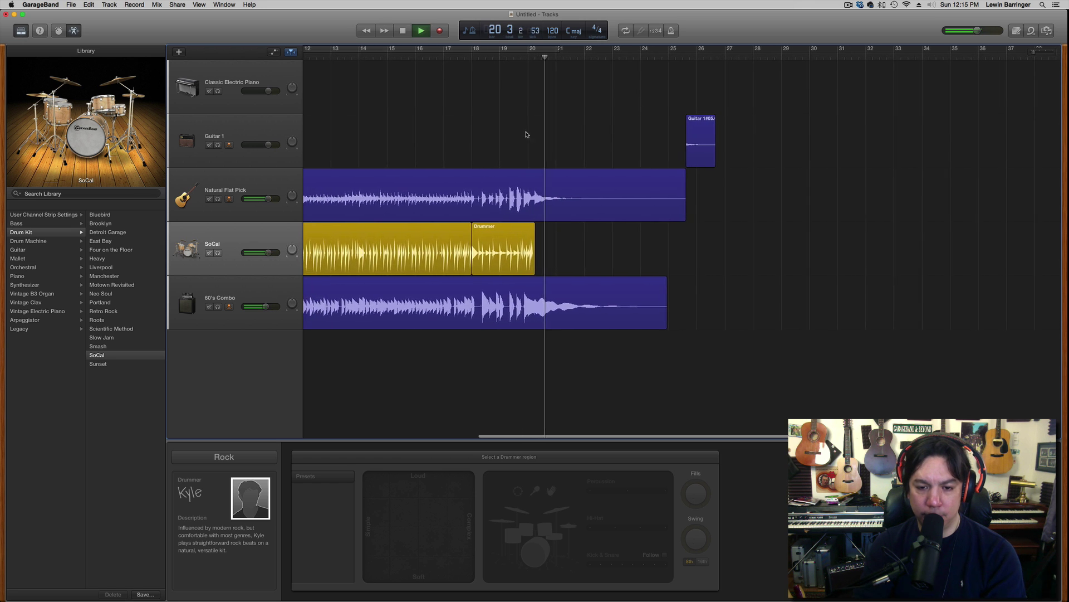
pyautogui.press('space')
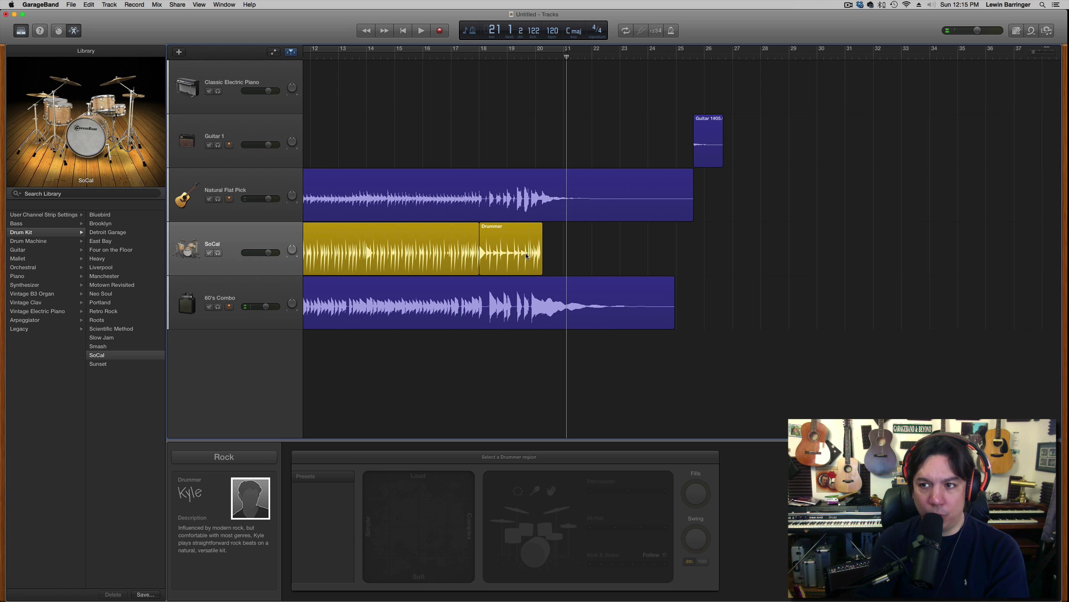
# Extend the last Drummer region's end slightly, to between beats 2 and 3 of bar 20
pyautogui.moveTo(1045, 53); pyautogui.dragTo(1041, 55)
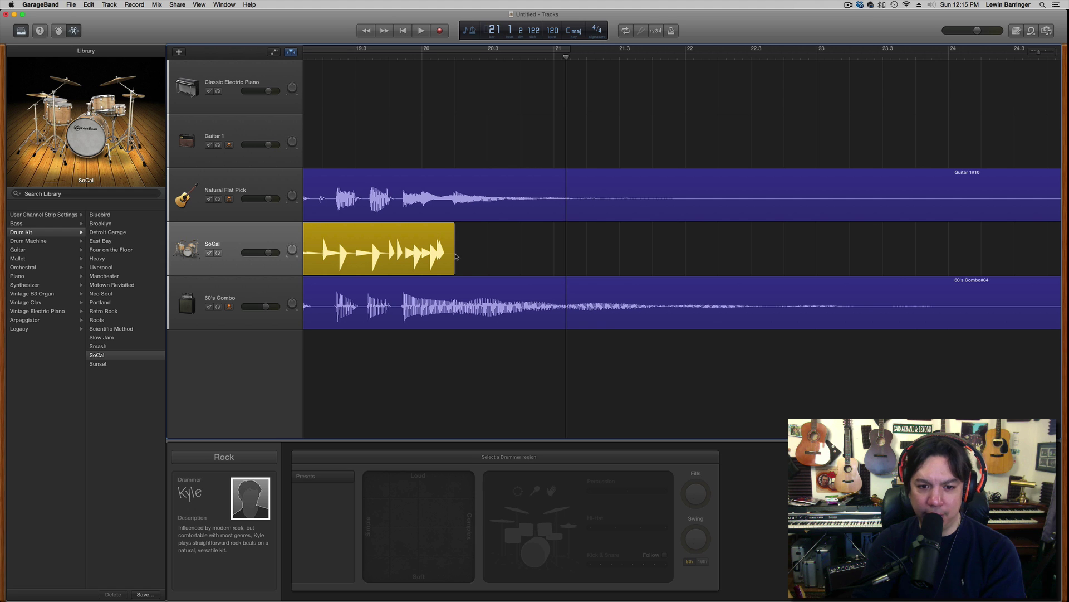
pyautogui.moveTo(453, 272); pyautogui.dragTo(486, 273)
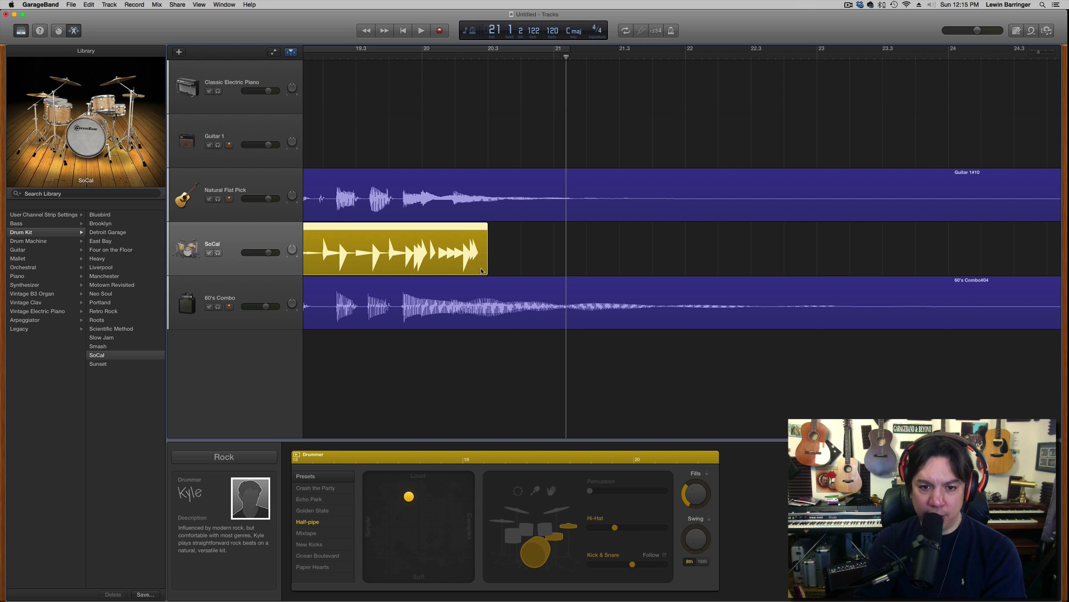
pyautogui.moveTo(486, 270); pyautogui.dragTo(469, 275)
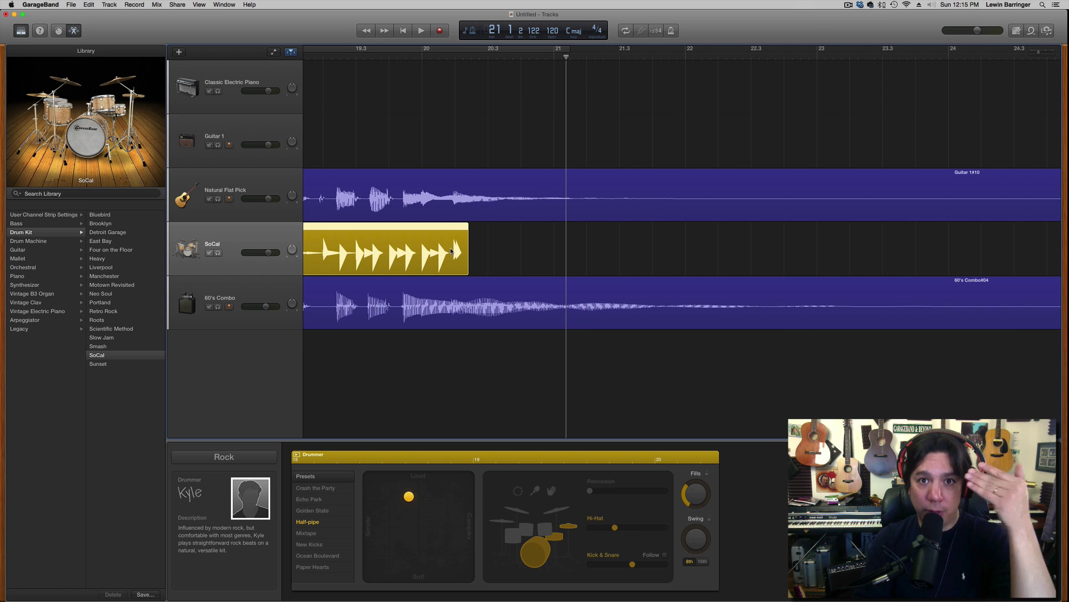
# Play the extended drum ending from bar 19 through the end of bar 20
pyautogui.hscroll(-3, 496, 243)
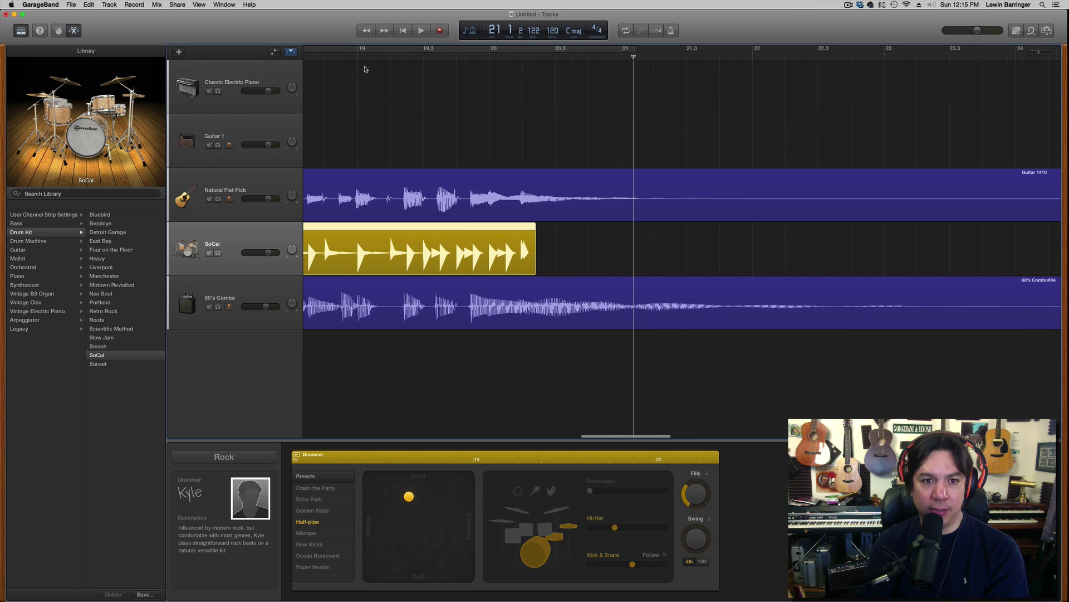
pyautogui.click(358, 61)
pyautogui.press('space')
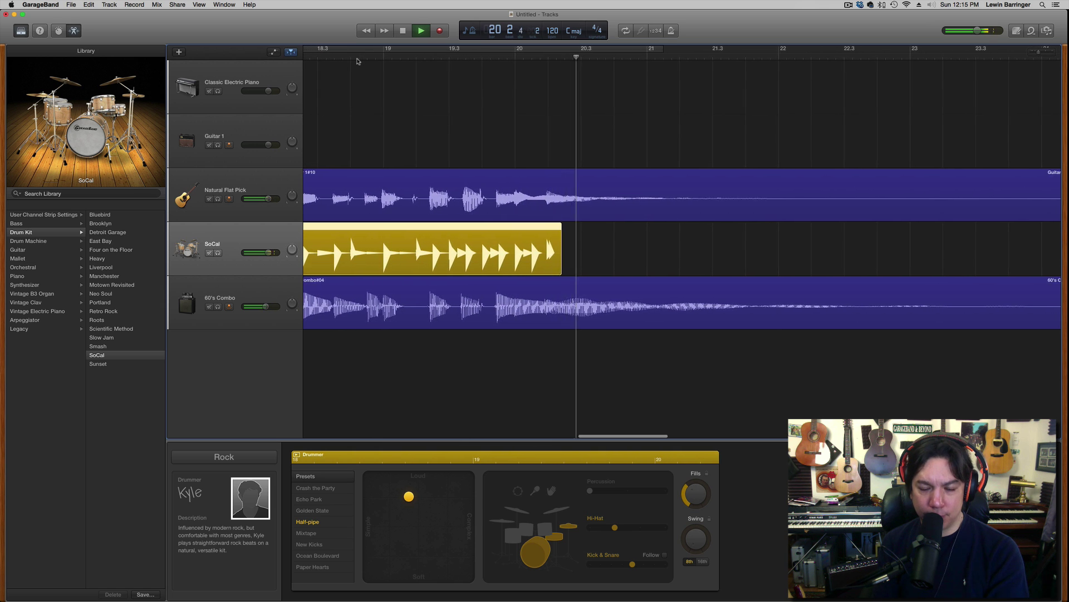
pyautogui.press('space')
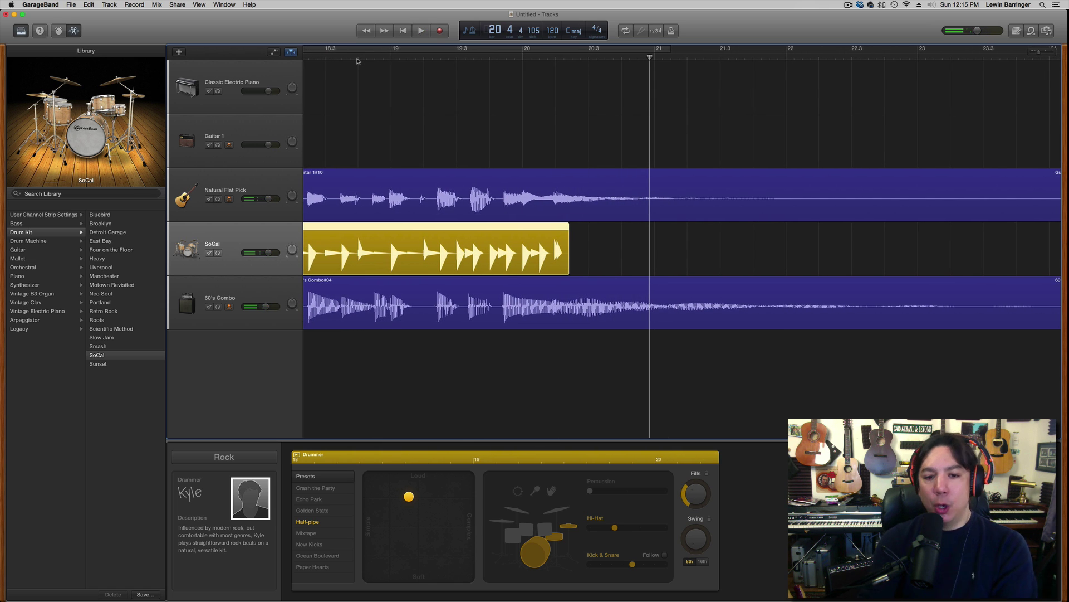
# Select all regions and make the Drummer's Kick & Snare follow the 60's Combo track
pyautogui.press('super+a')
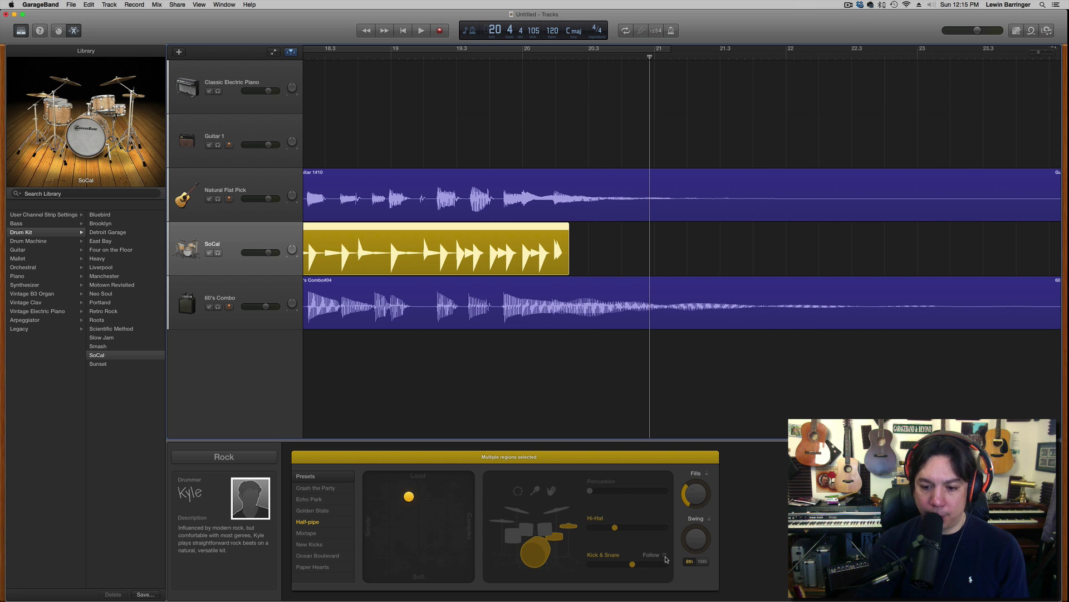
pyautogui.click(666, 555)
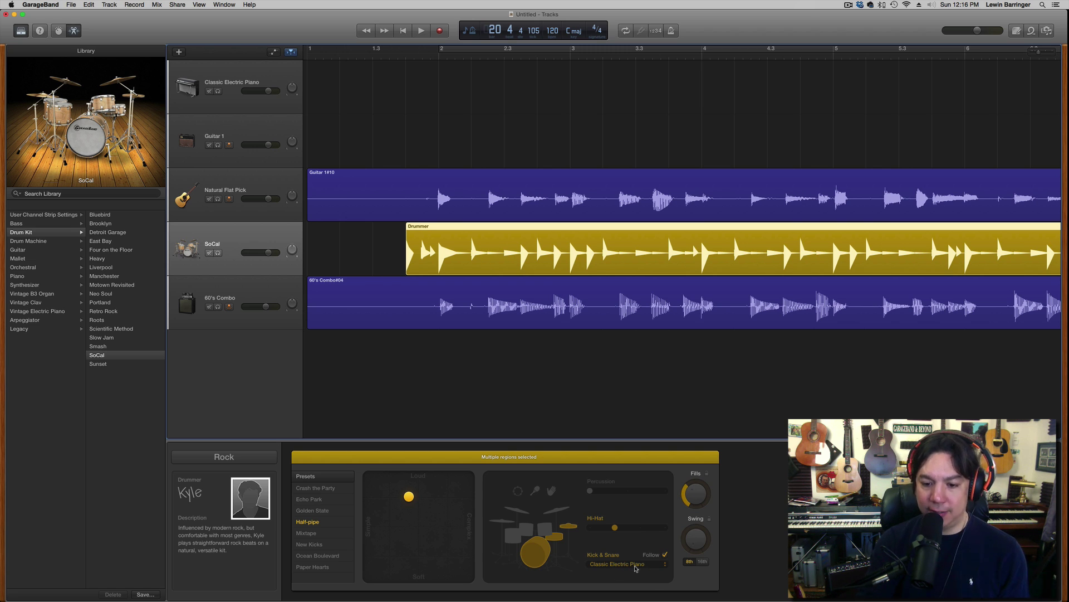
pyautogui.click(636, 564)
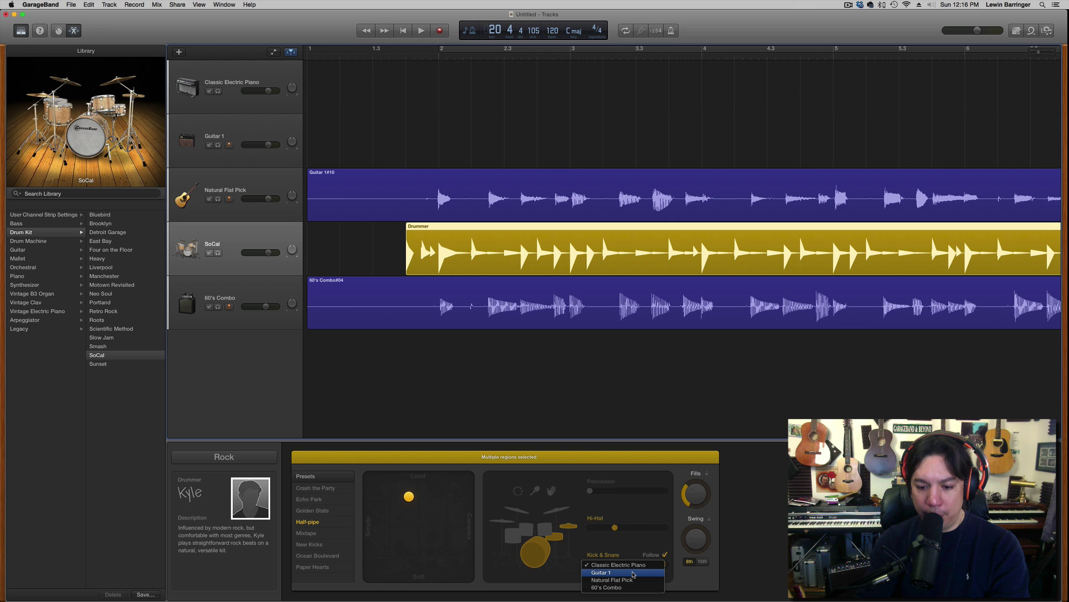
pyautogui.click(632, 587)
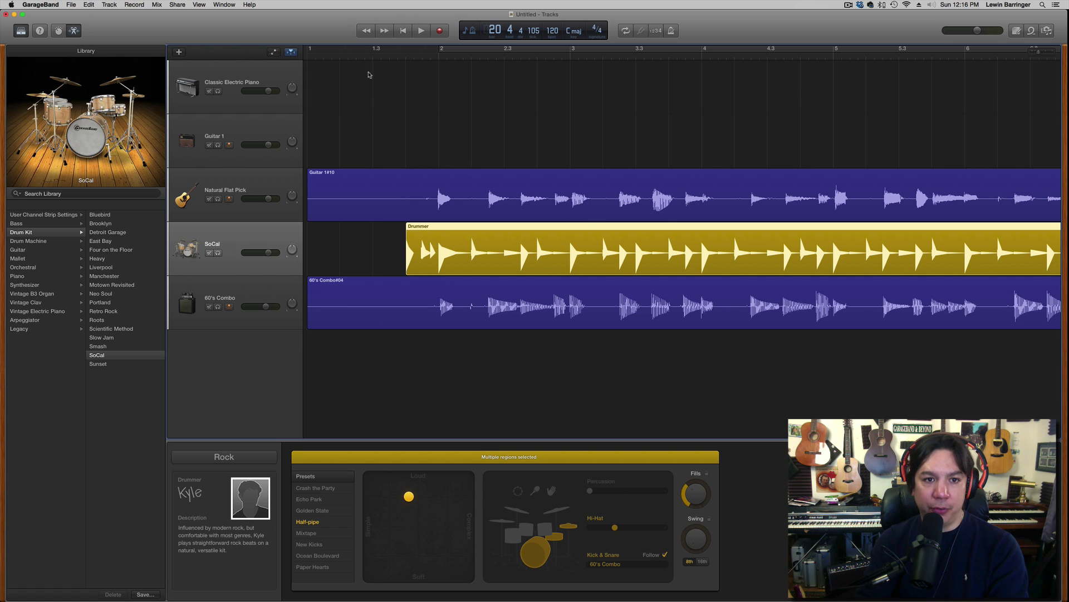
# Play the song from bar 1, beat 3, into bar 7 with the kick and snare following the bass
pyautogui.click(375, 60)
pyautogui.press('space')
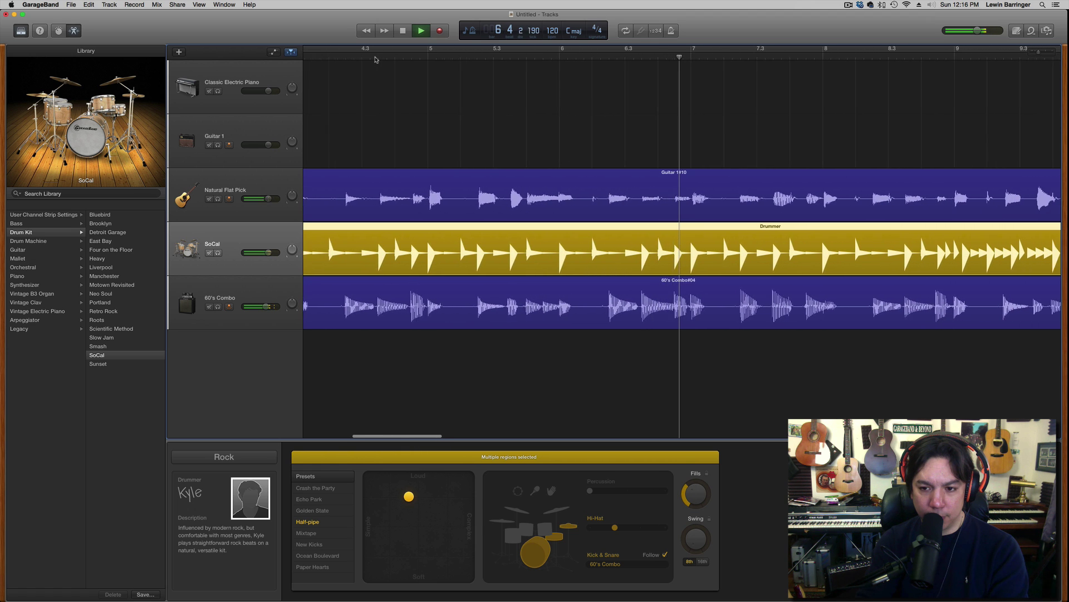
pyautogui.press('space')
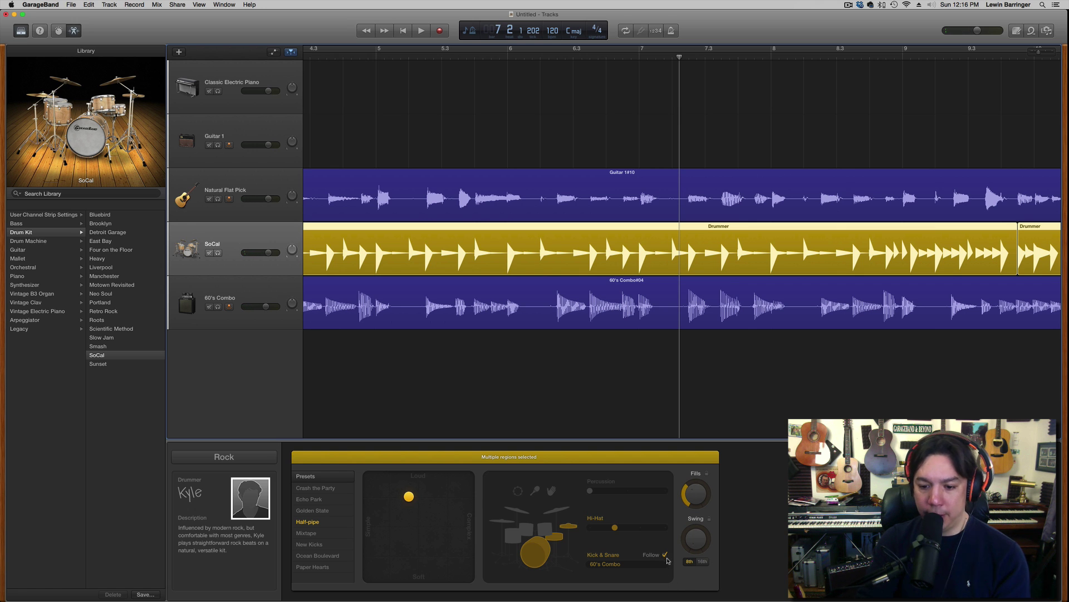
# Compare the opening with Kick & Snare Follow off, playing into bar 5, and following 60's Combo, playing into bar 4
pyautogui.hscroll(-10, 501, 278)
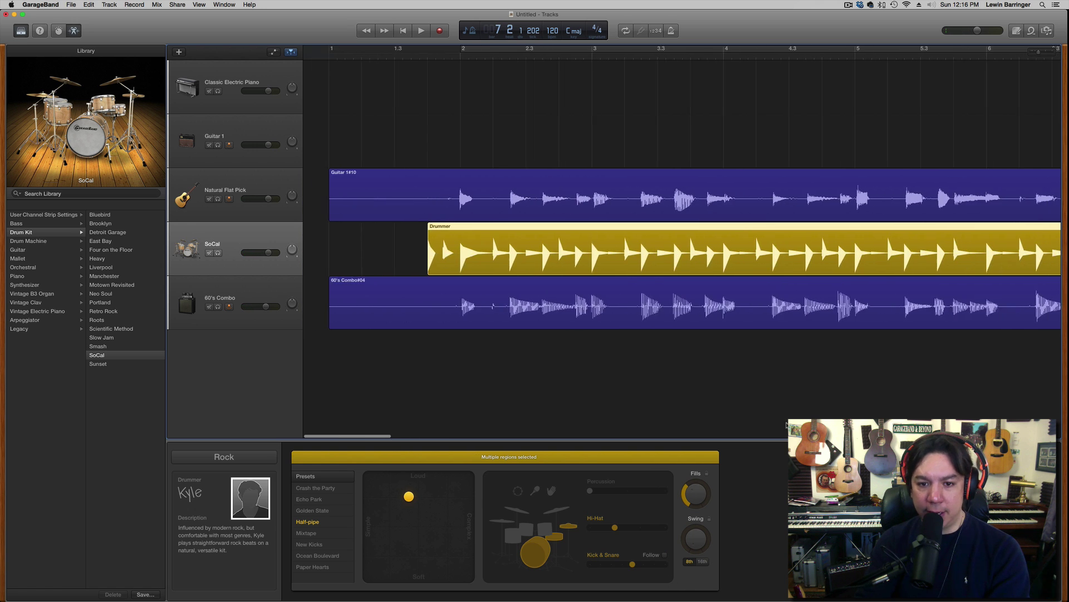
pyautogui.click(398, 58)
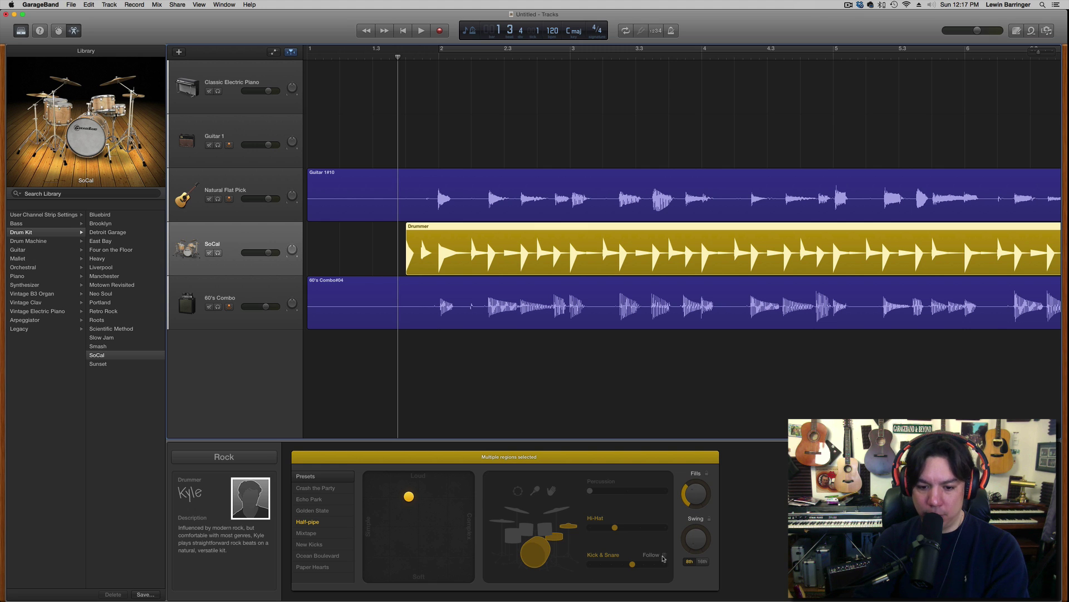
pyautogui.press('space')
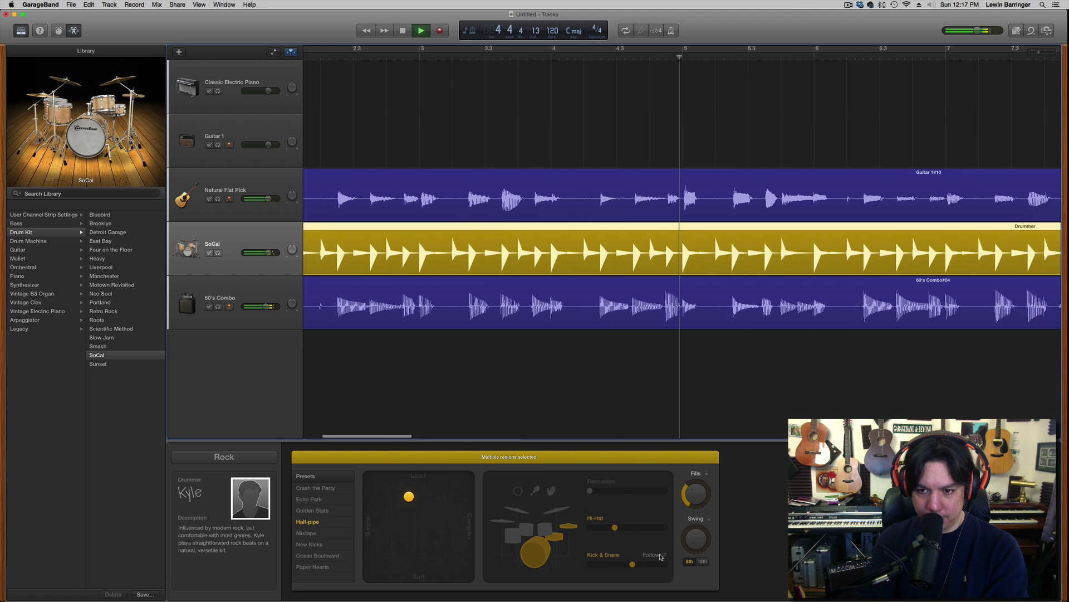
pyautogui.press('space')
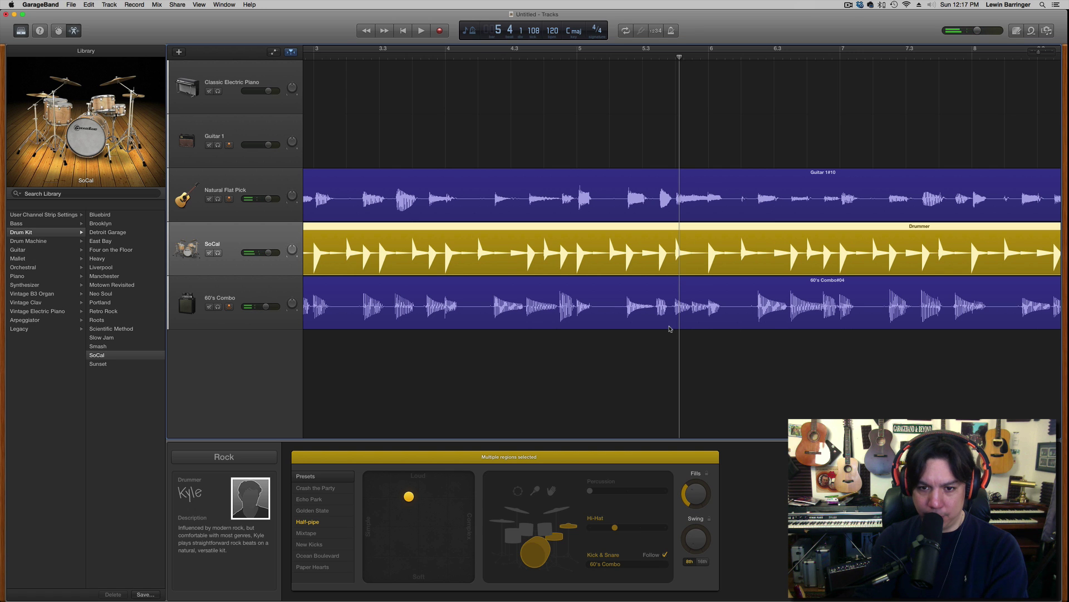
pyautogui.hscroll(-10, 474, 162)
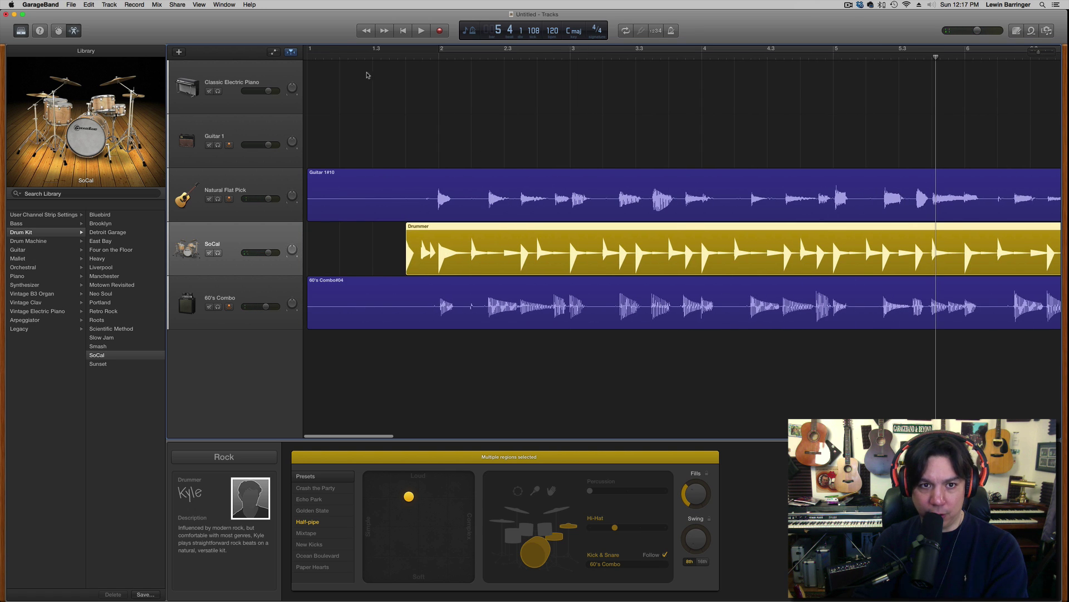
pyautogui.click(395, 55)
pyautogui.press('space')
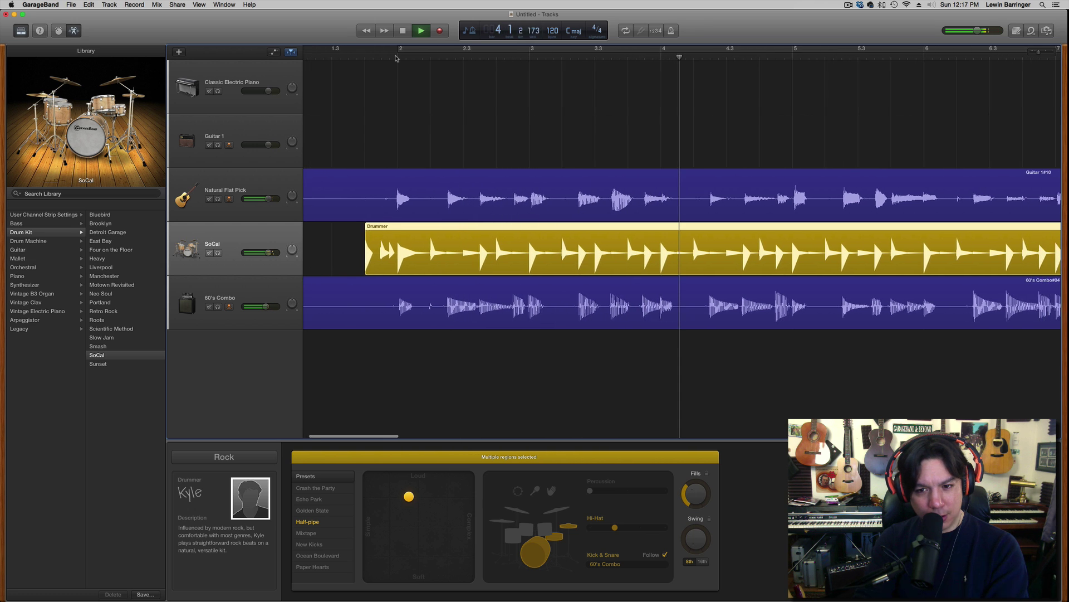
pyautogui.press('space')
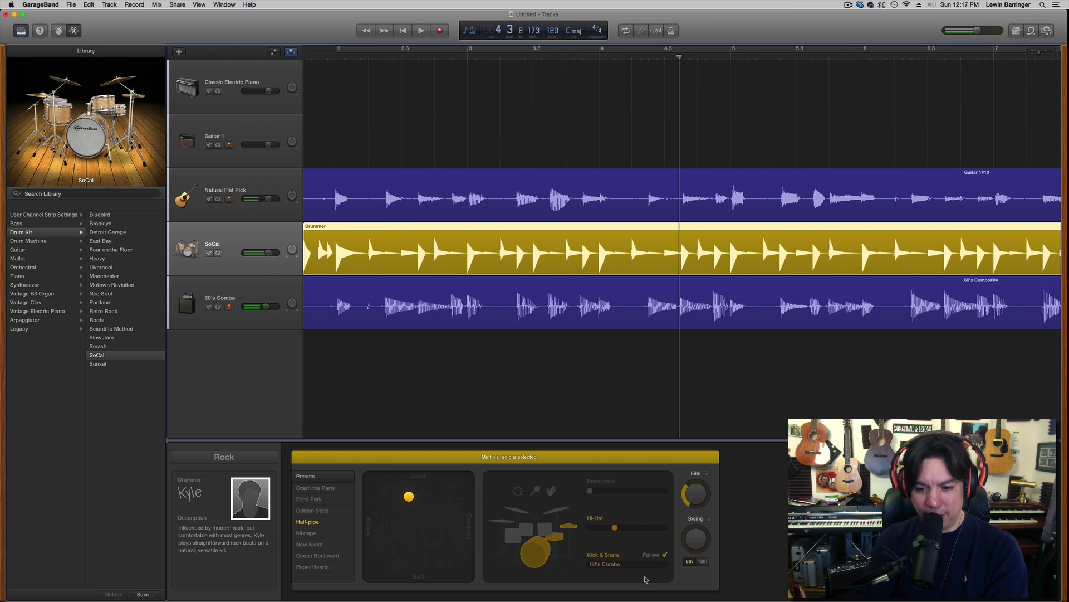
# Play the opening without Follow into bar 3, and again with Kick & Snare following 60's Combo into bar 8
pyautogui.hscroll(-5, 333, 184)
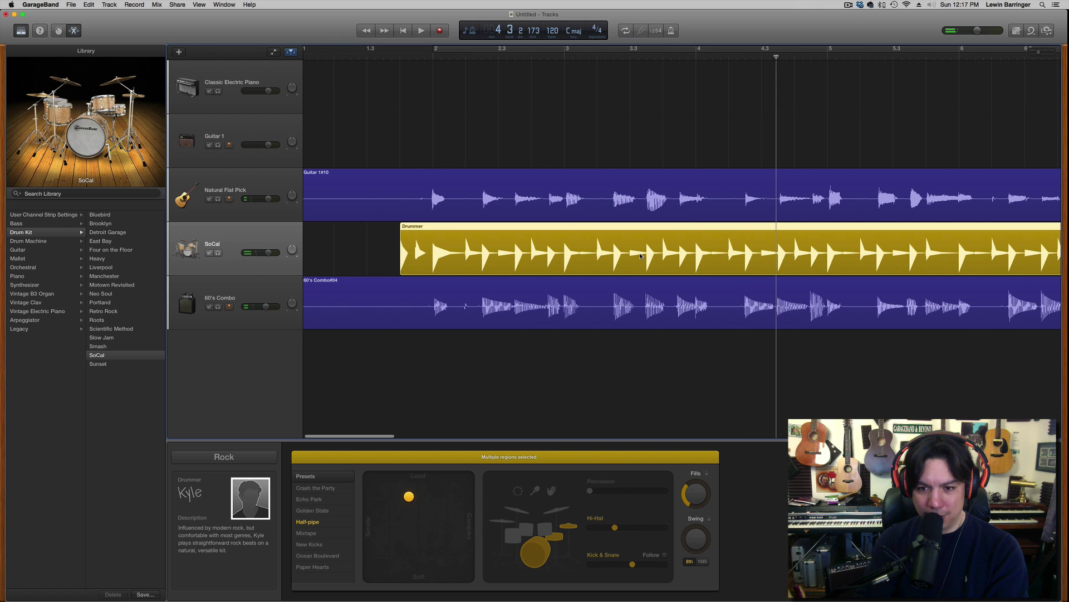
pyautogui.click(387, 58)
pyautogui.press('space')
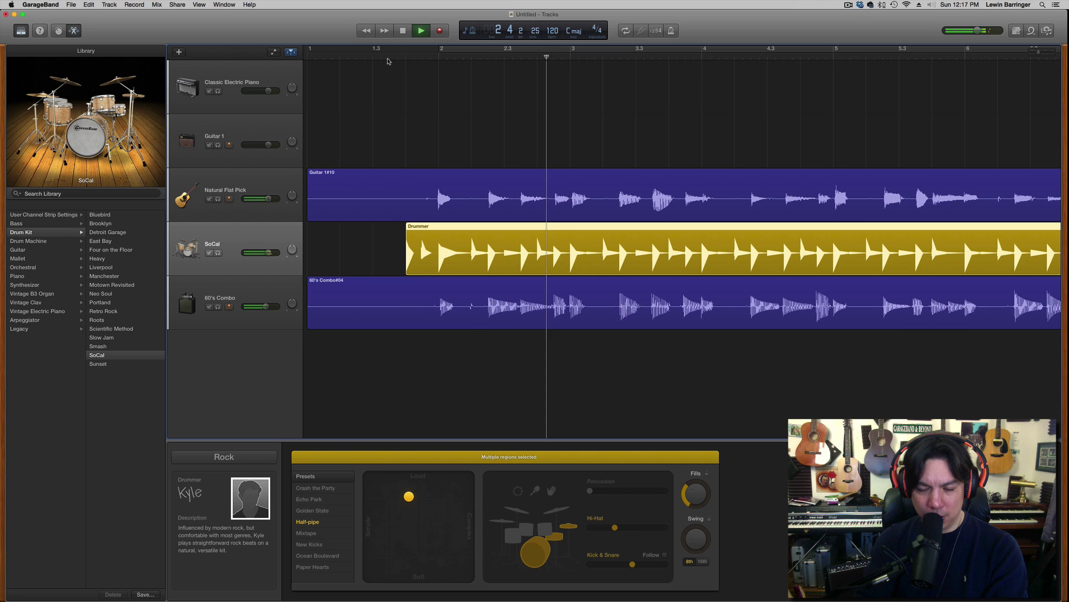
pyautogui.press('space')
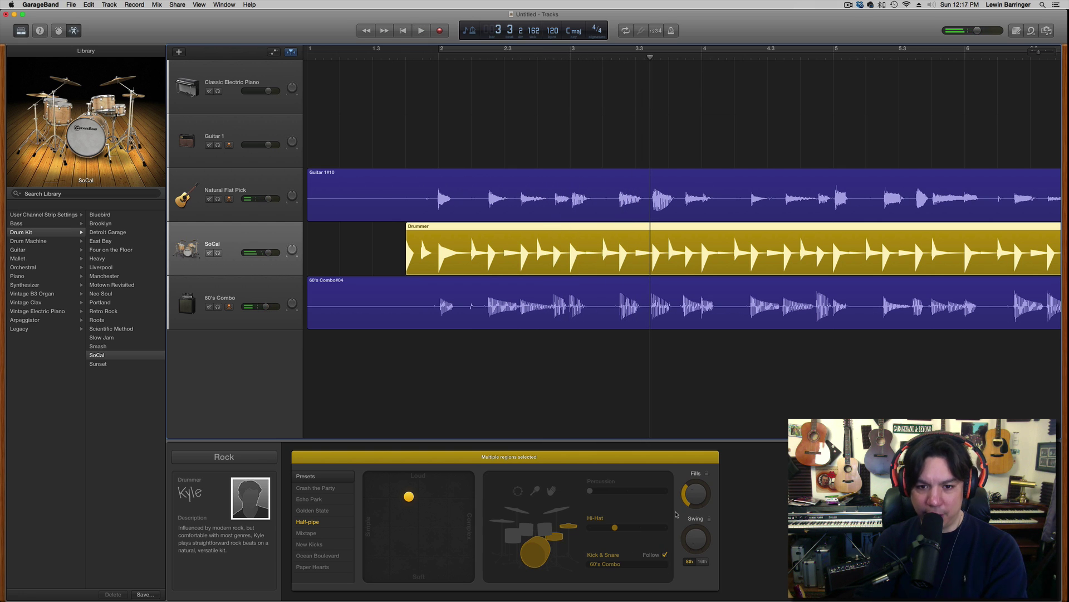
pyautogui.click(382, 57)
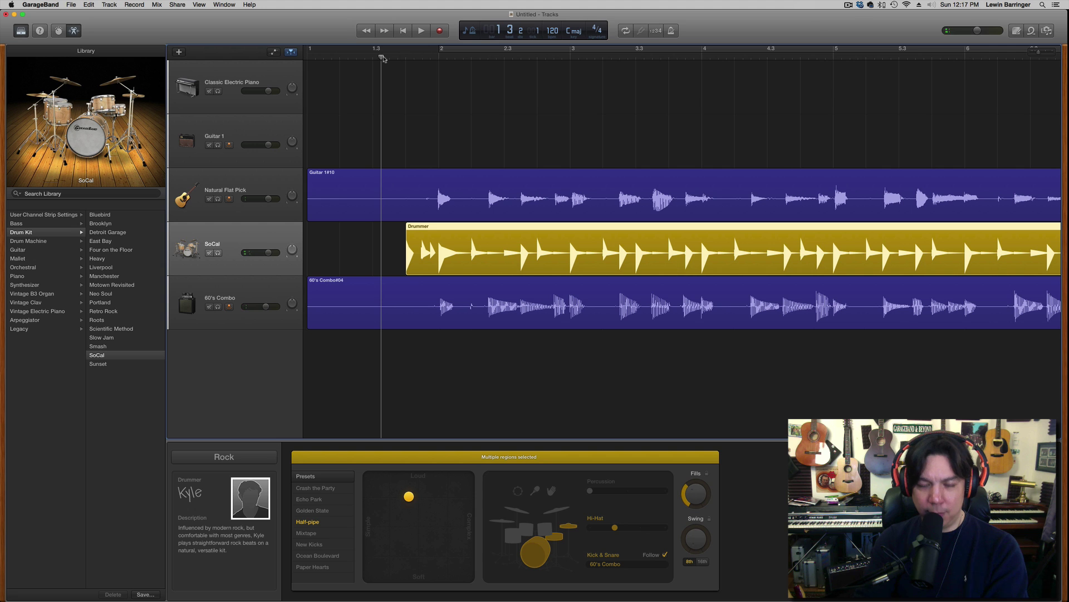
pyautogui.press('space')
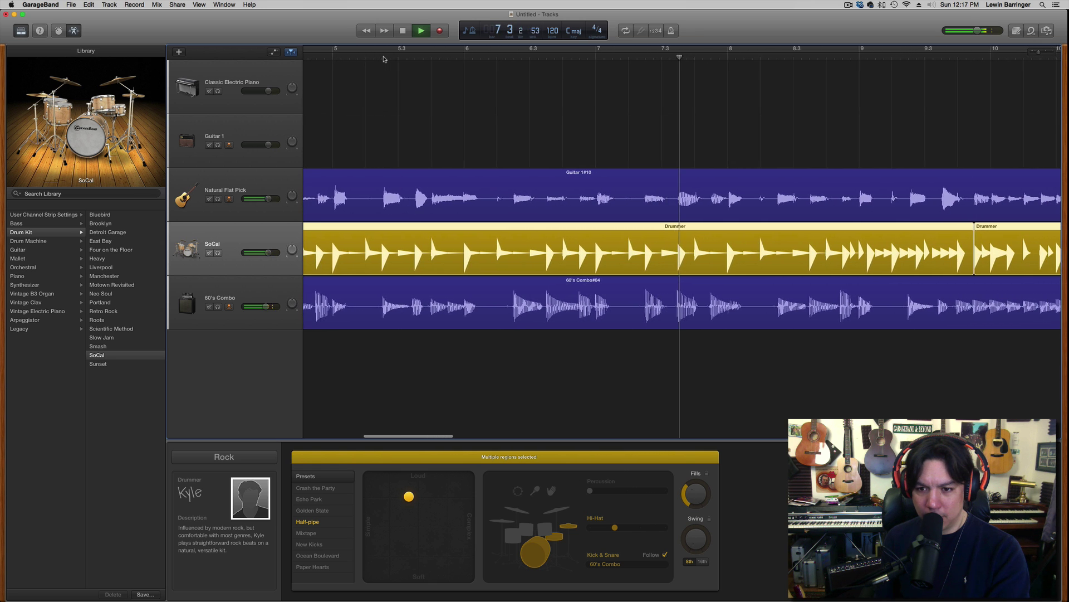
pyautogui.press('space')
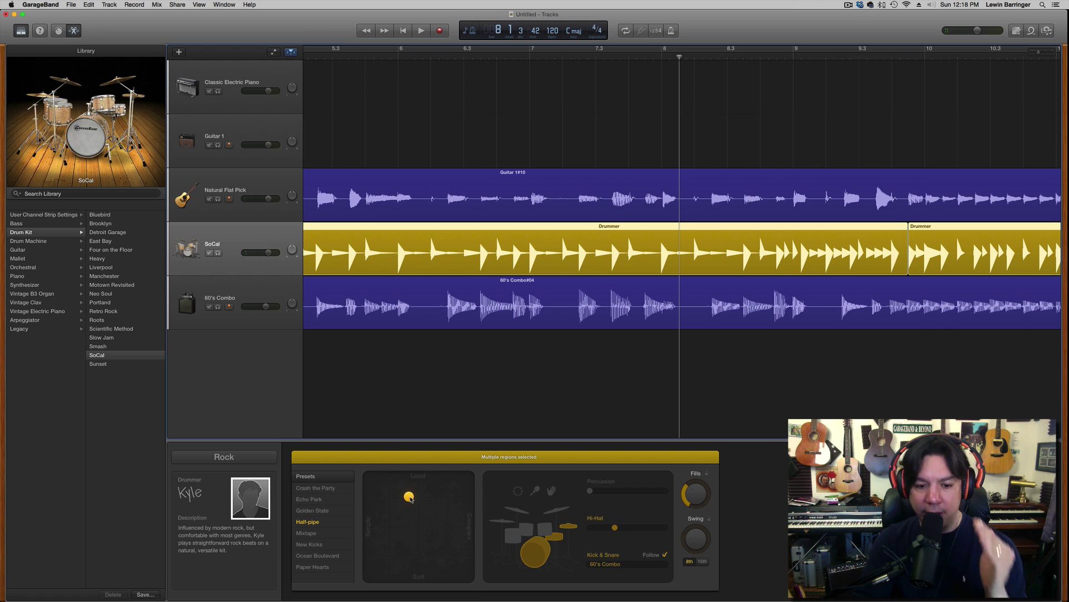
# Raise the complexity of all Drummer regions slightly, keeping the loudness, and split the first region at bar 5
pyautogui.moveTo(411, 499); pyautogui.dragTo(432, 499)
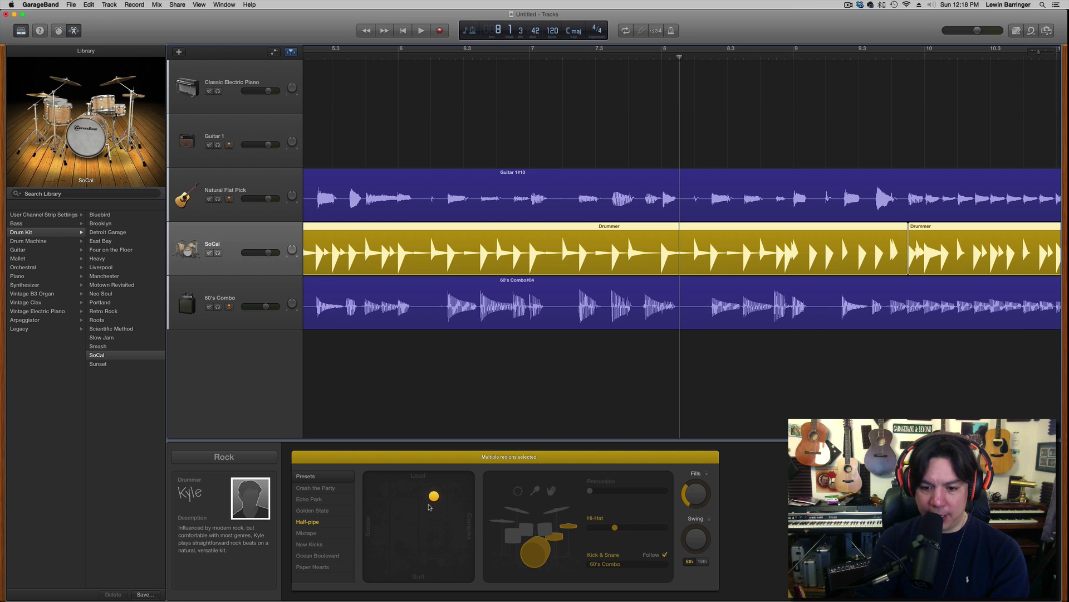
pyautogui.moveTo(1040, 52); pyautogui.dragTo(1034, 54)
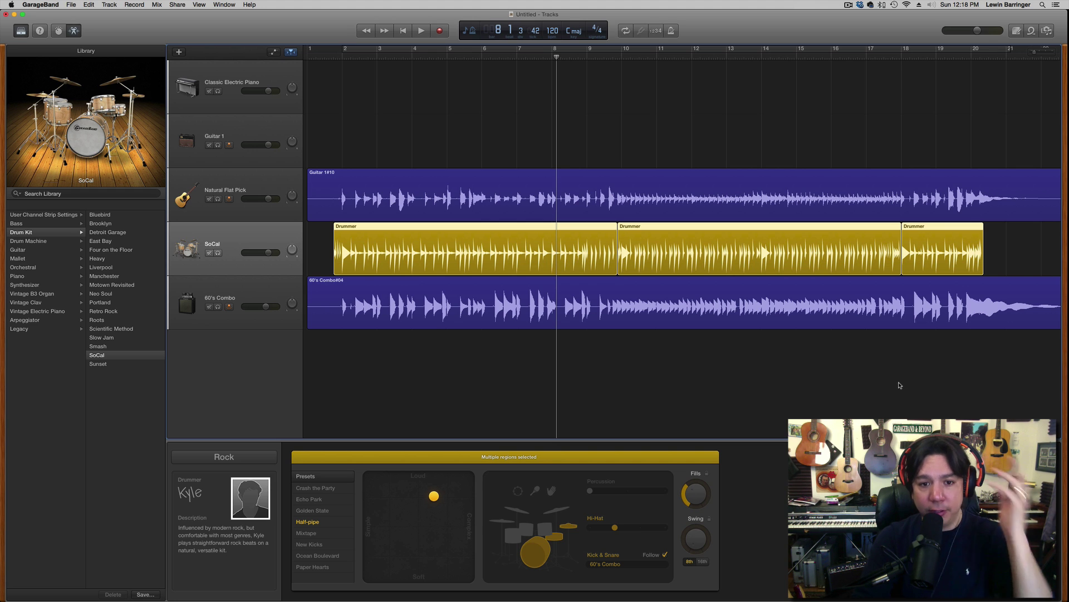
pyautogui.click(446, 56)
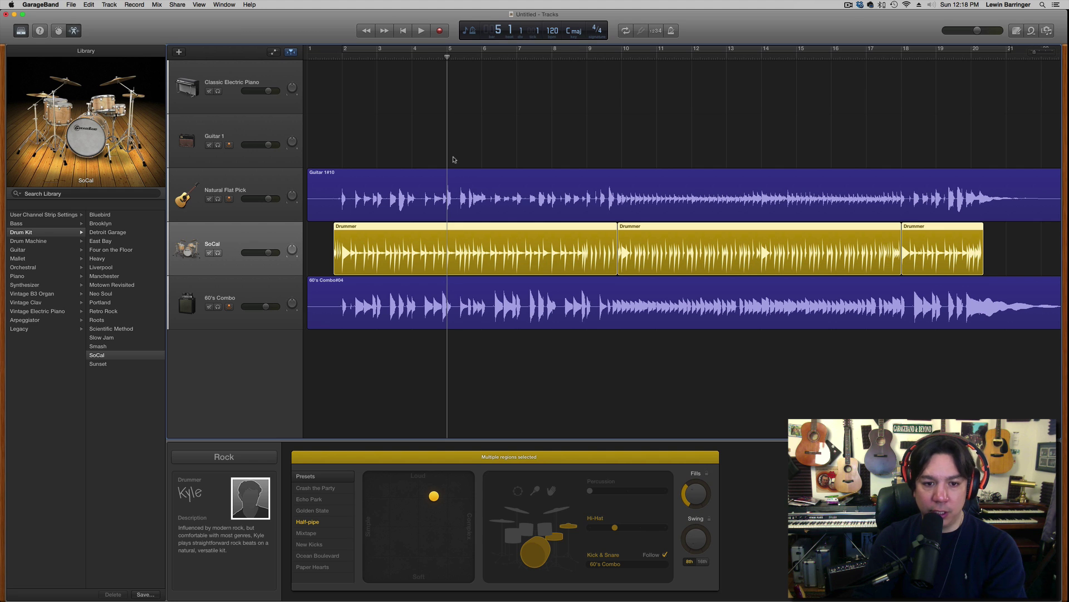
pyautogui.press('super+t')
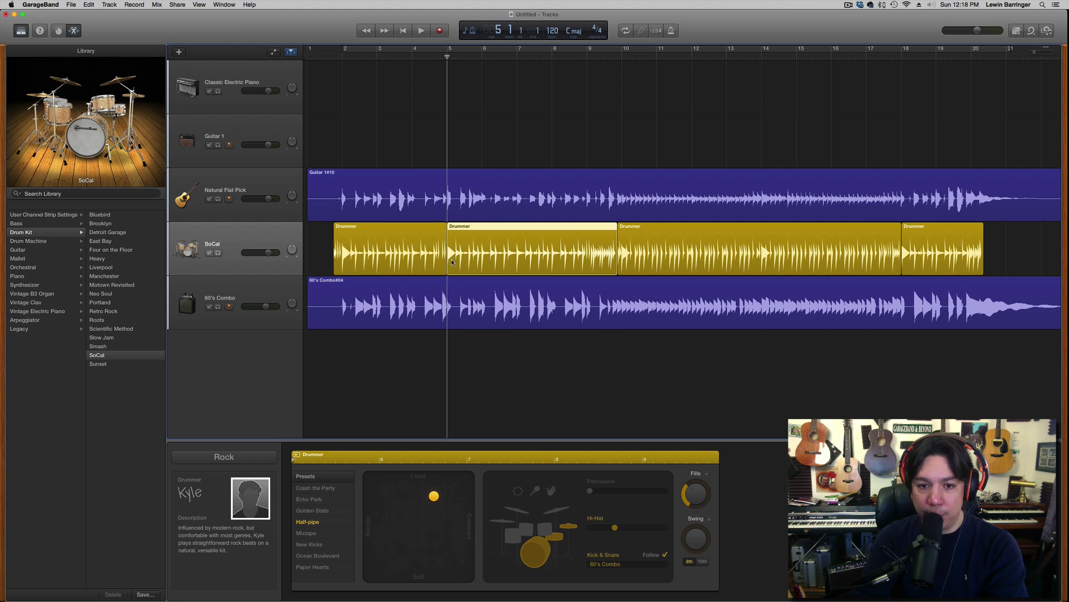
# Play across the bar 5 split, from bar 4, beat 3, through most of bar 5
pyautogui.click(430, 56)
pyautogui.press('space')
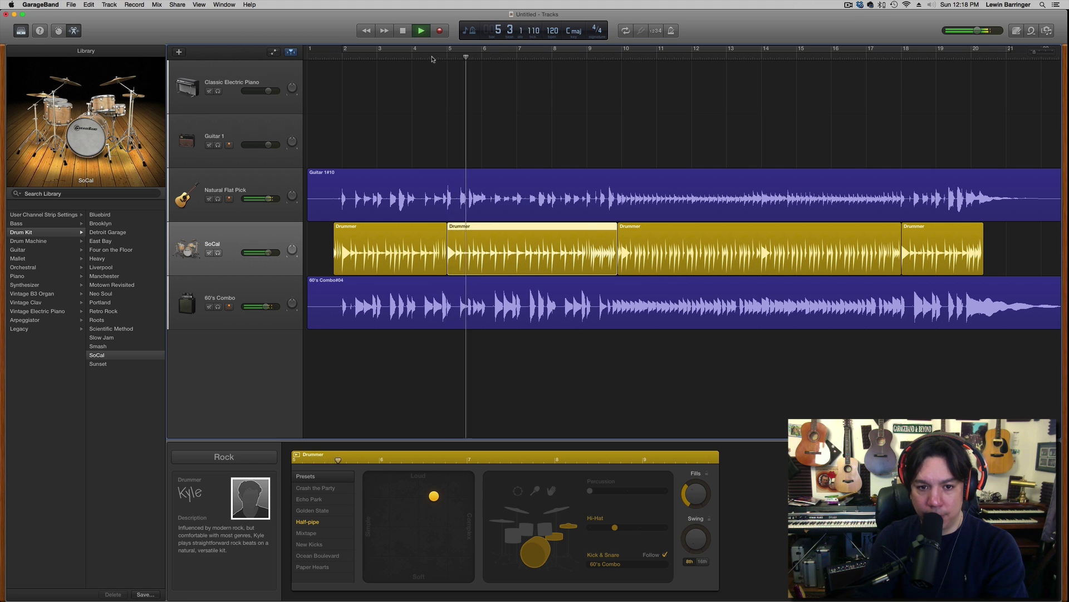
pyautogui.press('space')
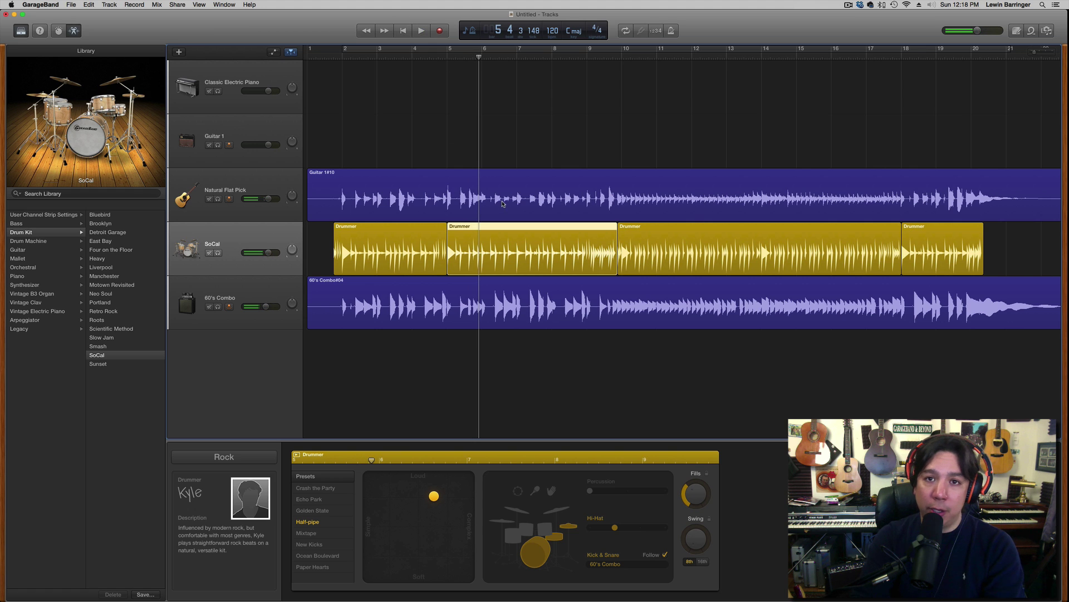
# Split the Drummer region that starts at bar 5 again at bar 8 and play from bar 7 into bar 8
pyautogui.click(552, 57)
pyautogui.press('super+t')
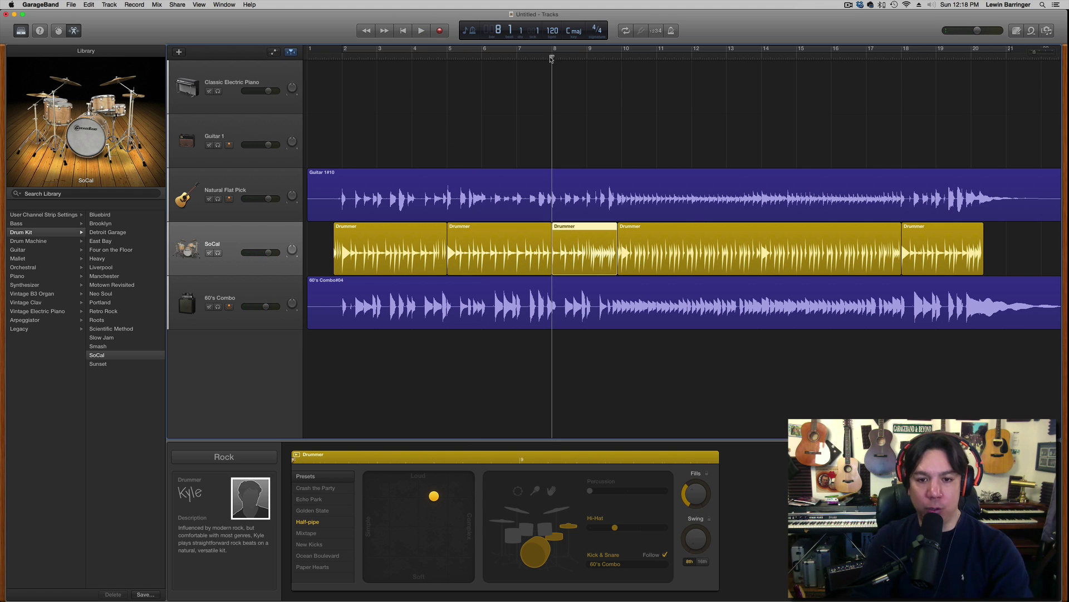
pyautogui.click(517, 58)
pyautogui.press('space')
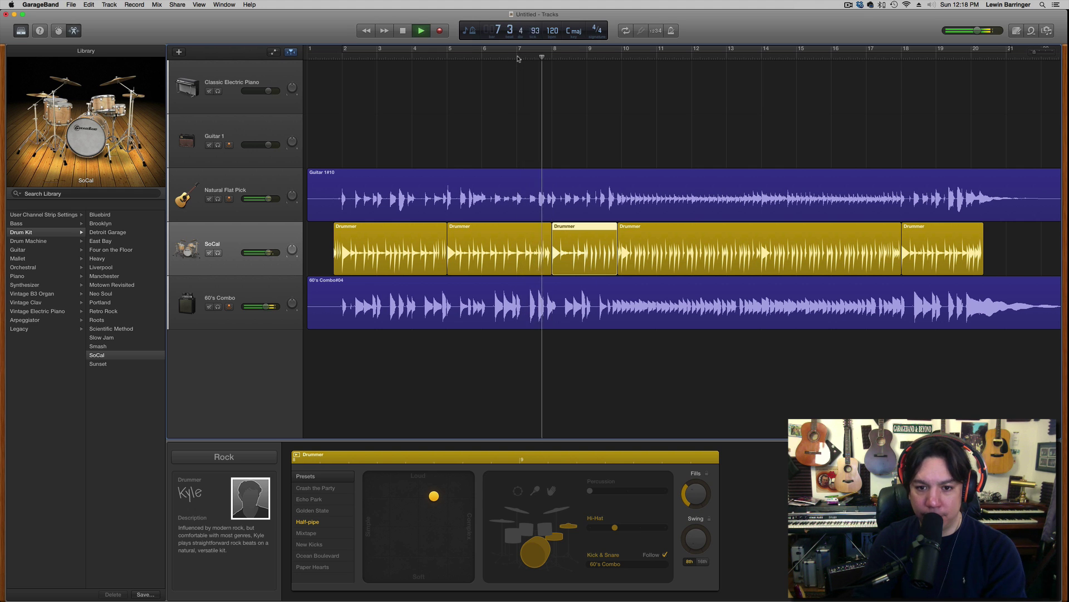
pyautogui.press('space')
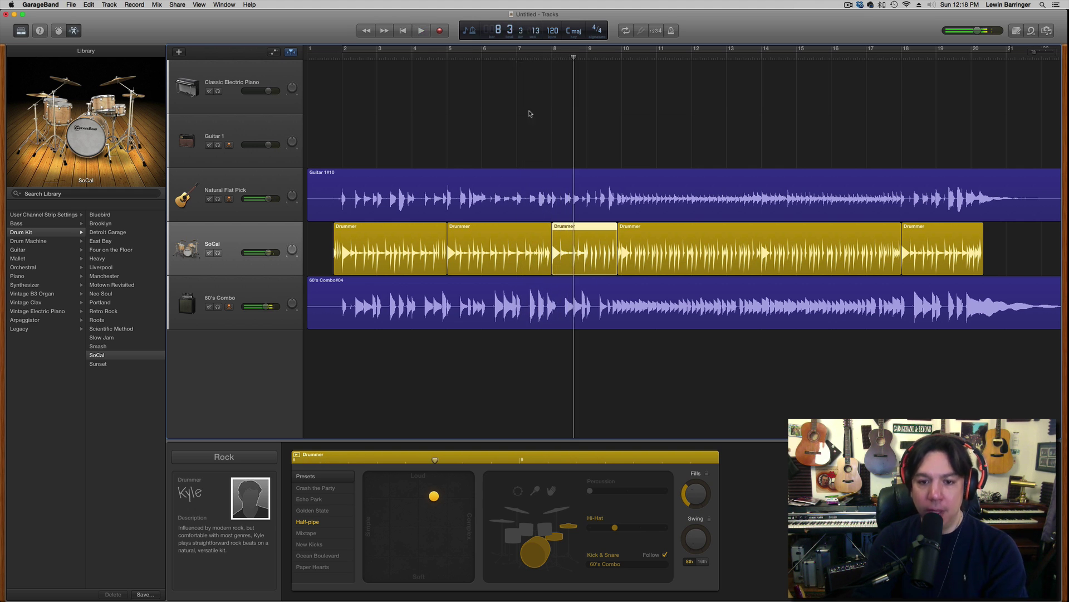
# Split the Drummer region between bars 5 and 8 at bar 7, beat 3, and play from bar 7 into bar 8
pyautogui.click(500, 234)
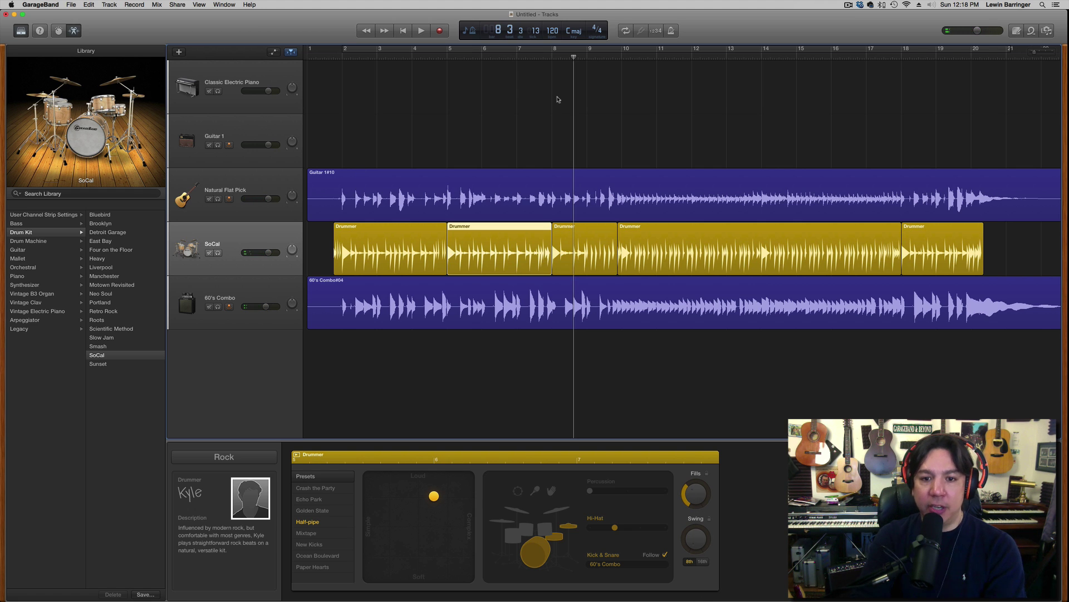
pyautogui.click(535, 58)
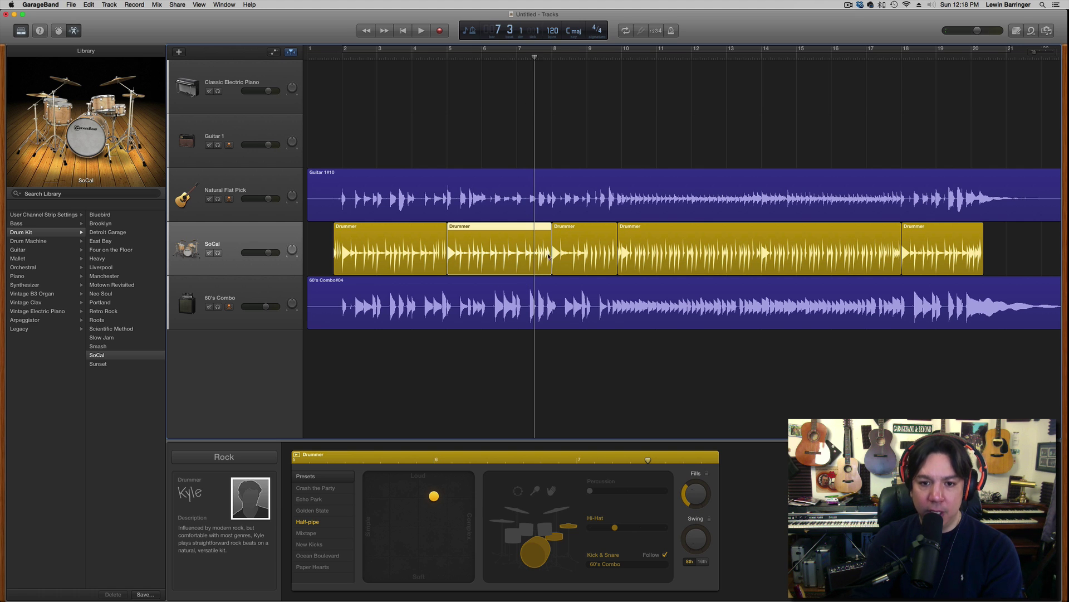
pyautogui.press('super+t')
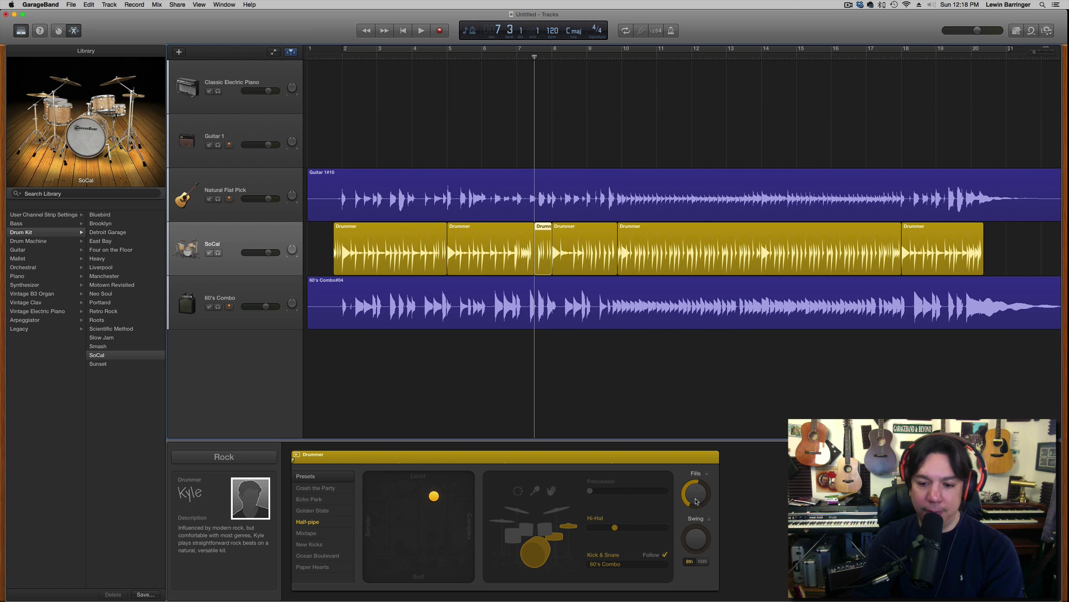
pyautogui.click(521, 58)
pyautogui.press('space')
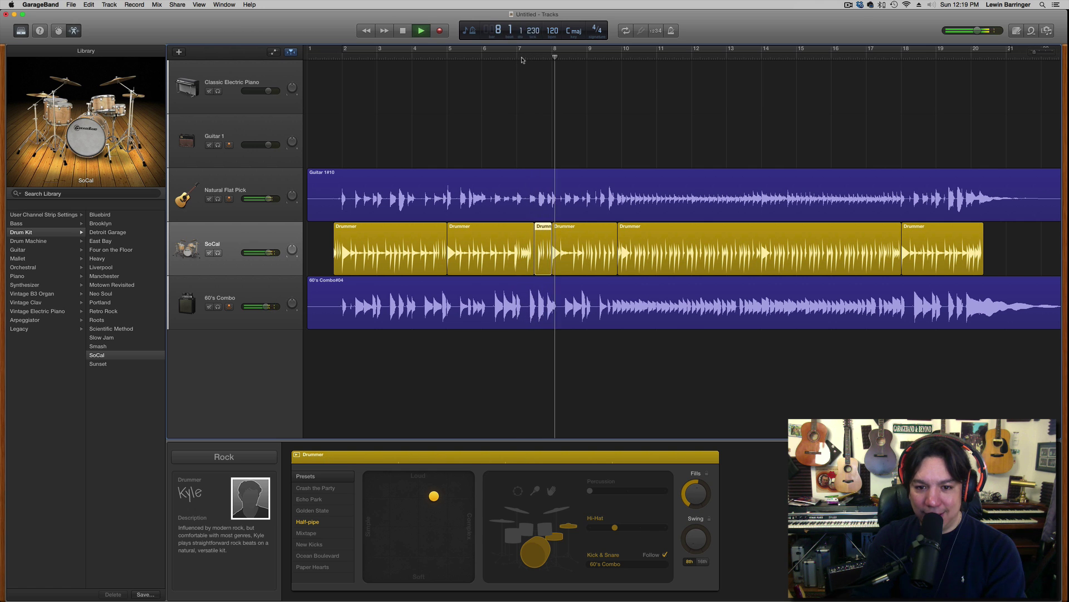
pyautogui.press('space')
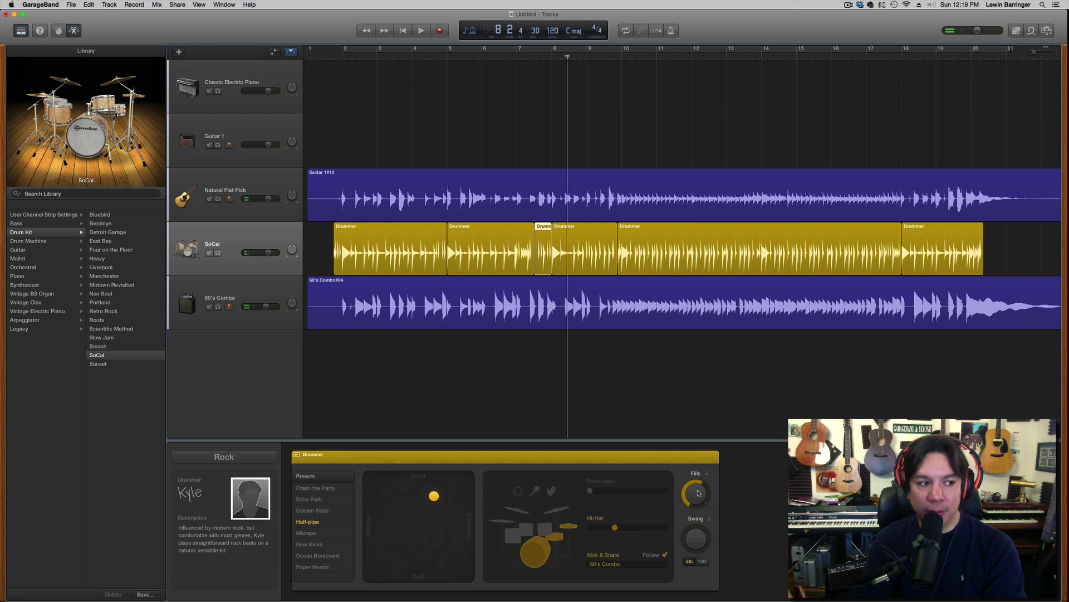
# Try maximum Fills on the short Drummer region before bar 8, playing from bar 7, beat 3, into bar 8
pyautogui.moveTo(697, 500); pyautogui.dragTo(696, 462)
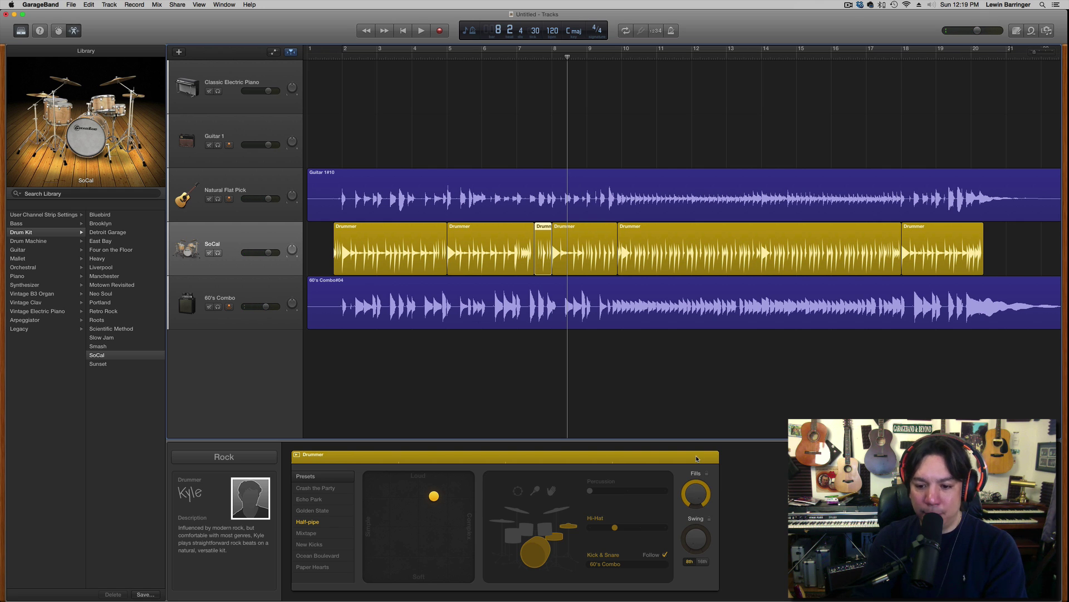
pyautogui.click(534, 58)
pyautogui.press('space')
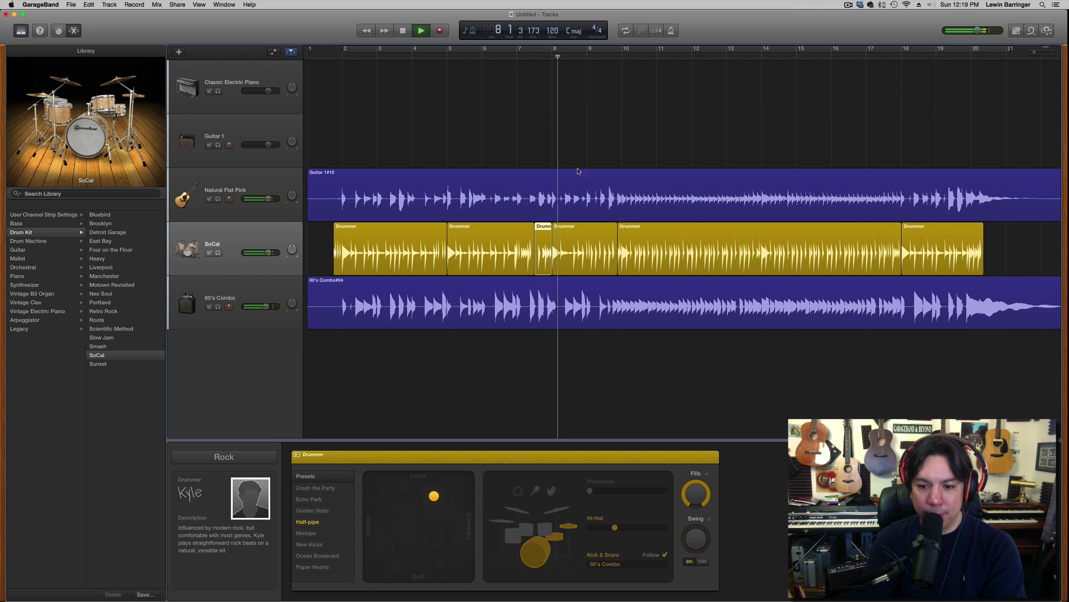
pyautogui.press('space')
# Try a low Fills setting on the short Drummer region, playing again from bar 7, beat 3, into bar 8
pyautogui.moveTo(694, 494); pyautogui.dragTo(705, 564)
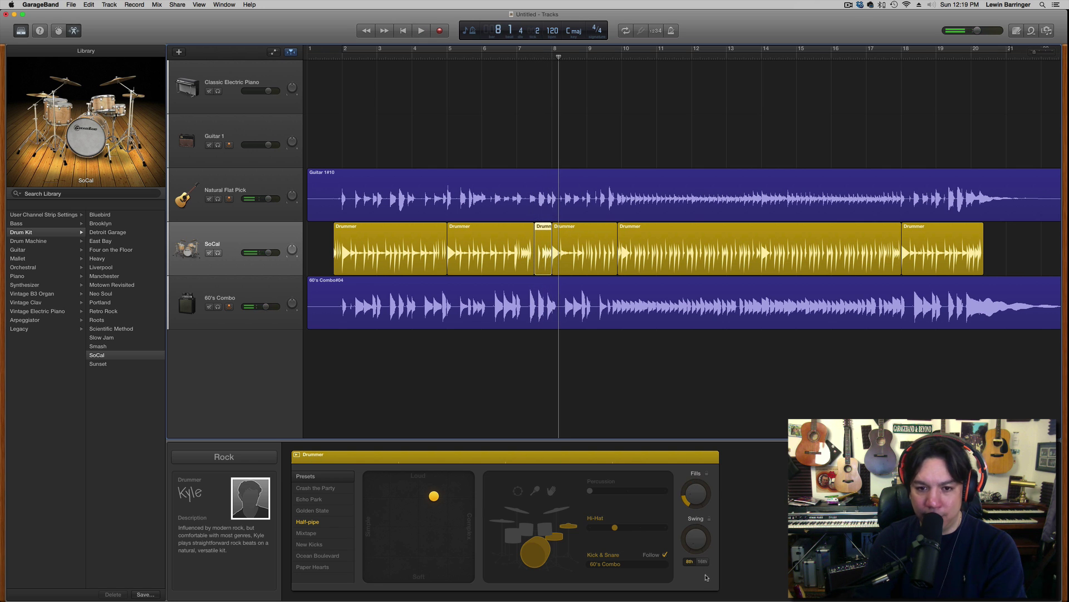
pyautogui.click(533, 57)
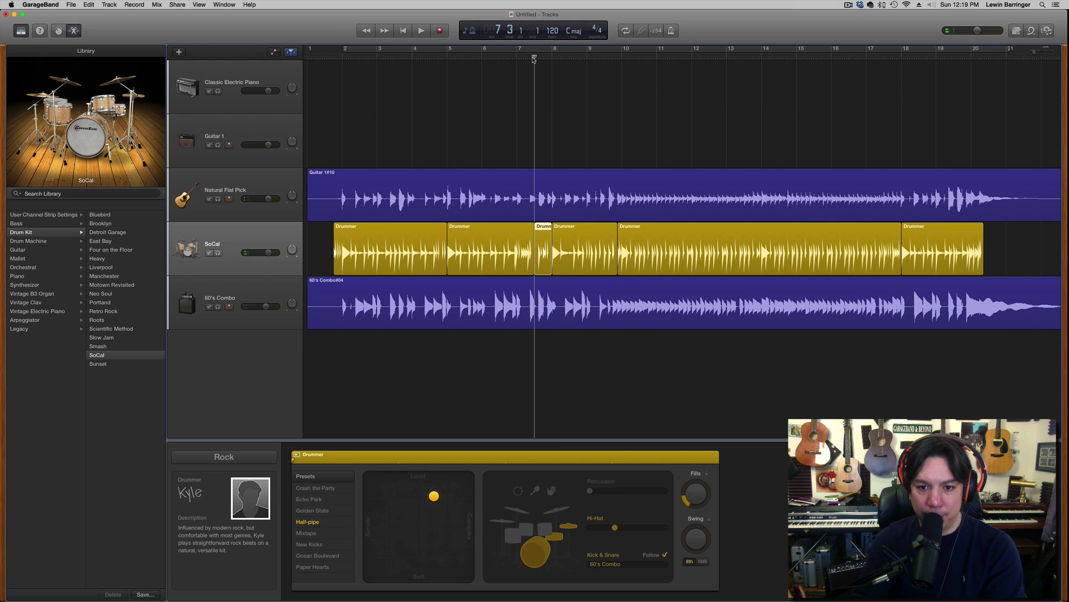
pyautogui.press('space')
pyautogui.press('space')
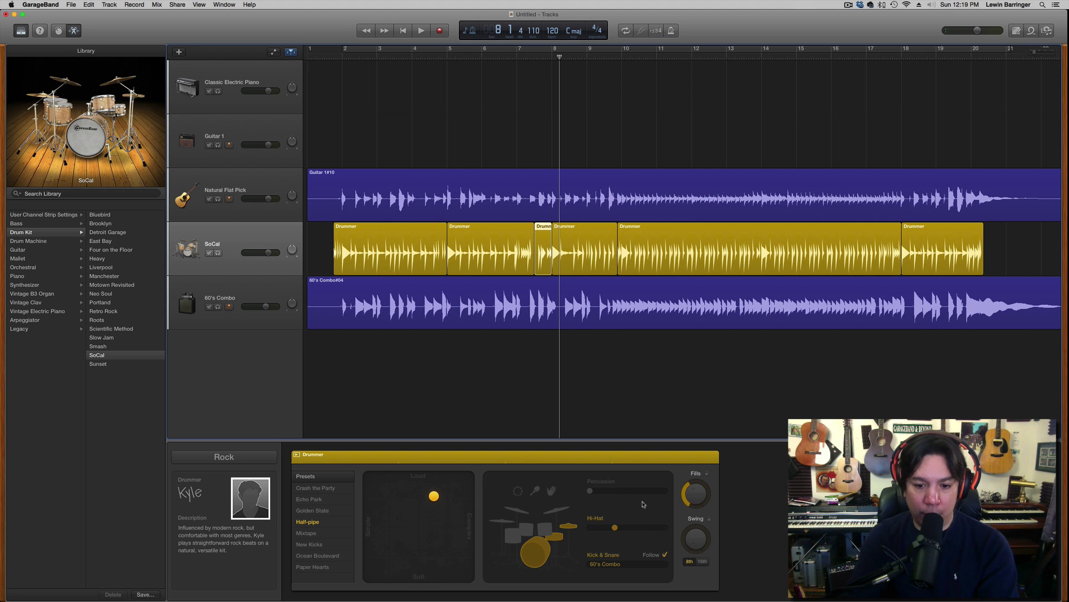
# Switch the short Drummer region from hi-hat to toms and play from bar 7, beat 3, into bar 8
pyautogui.click(545, 531)
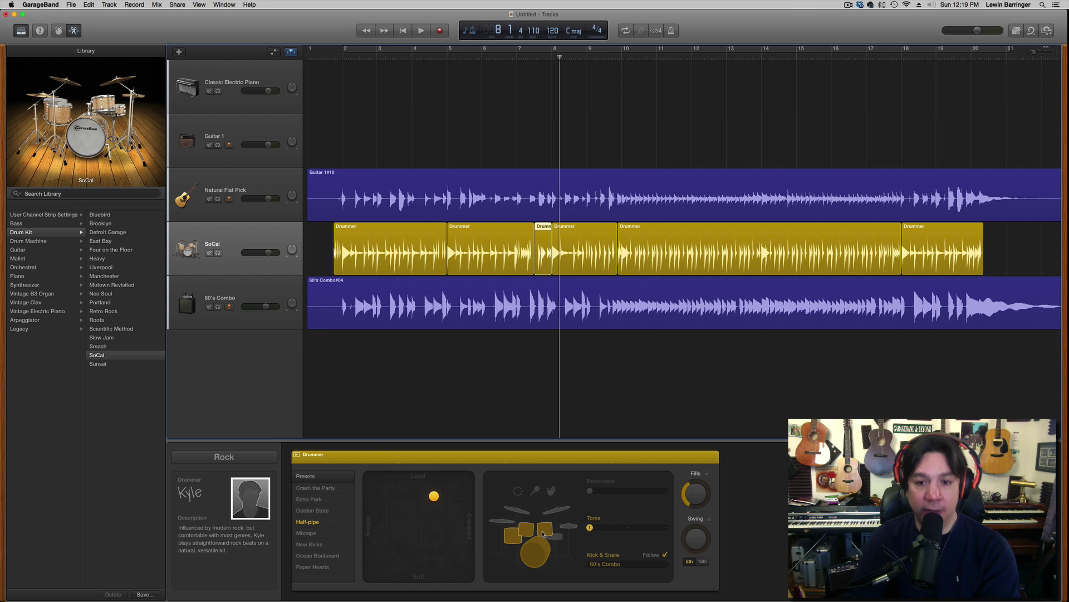
pyautogui.click(534, 57)
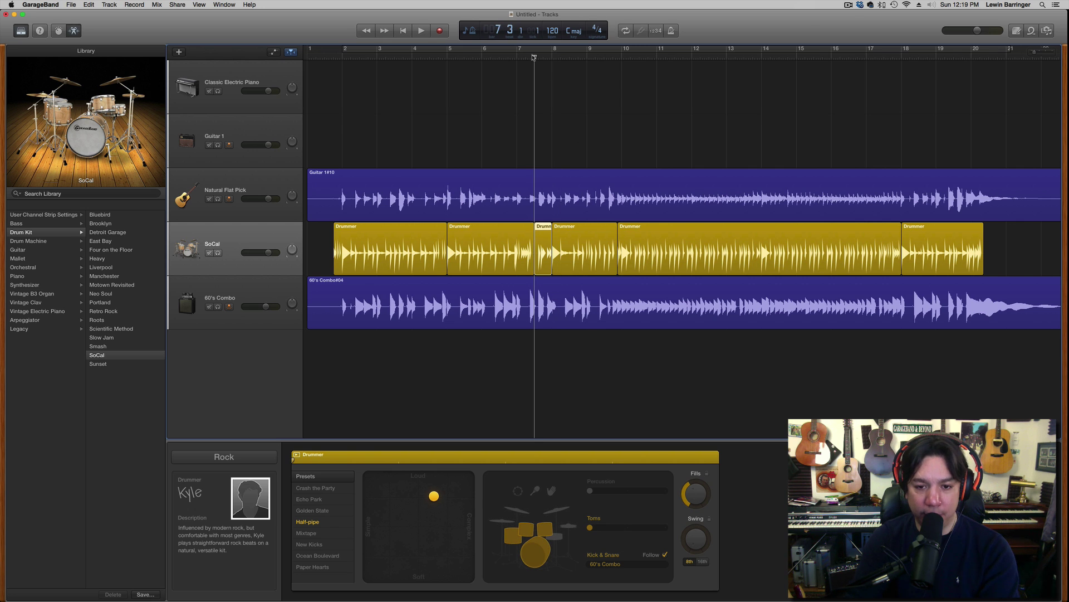
pyautogui.press('space')
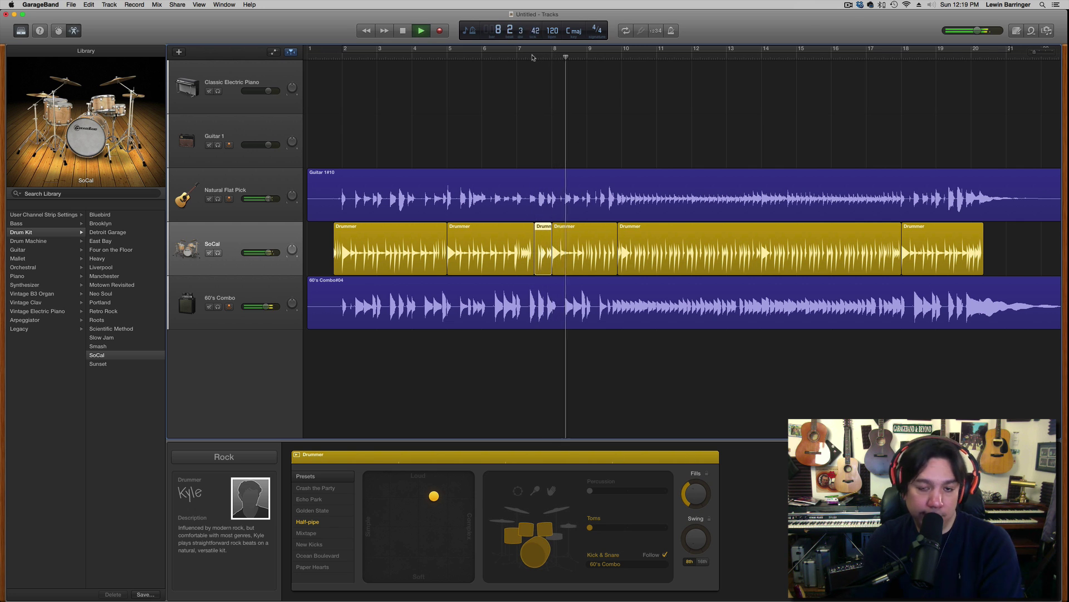
pyautogui.press('space')
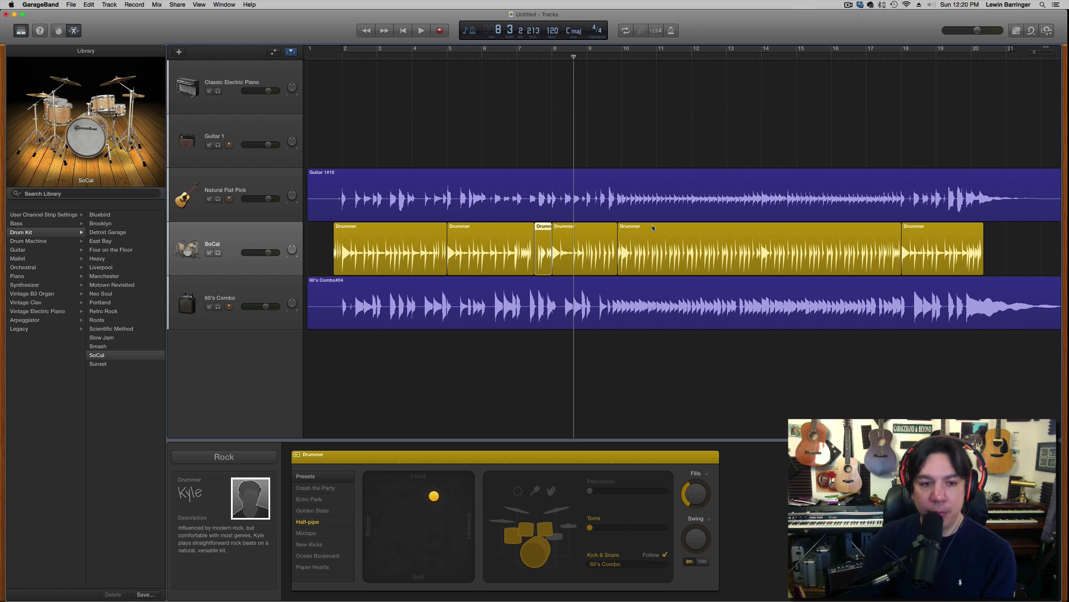
# Show the Track Lock and Groove Track controls in the track headers
pyautogui.click(111, 5)
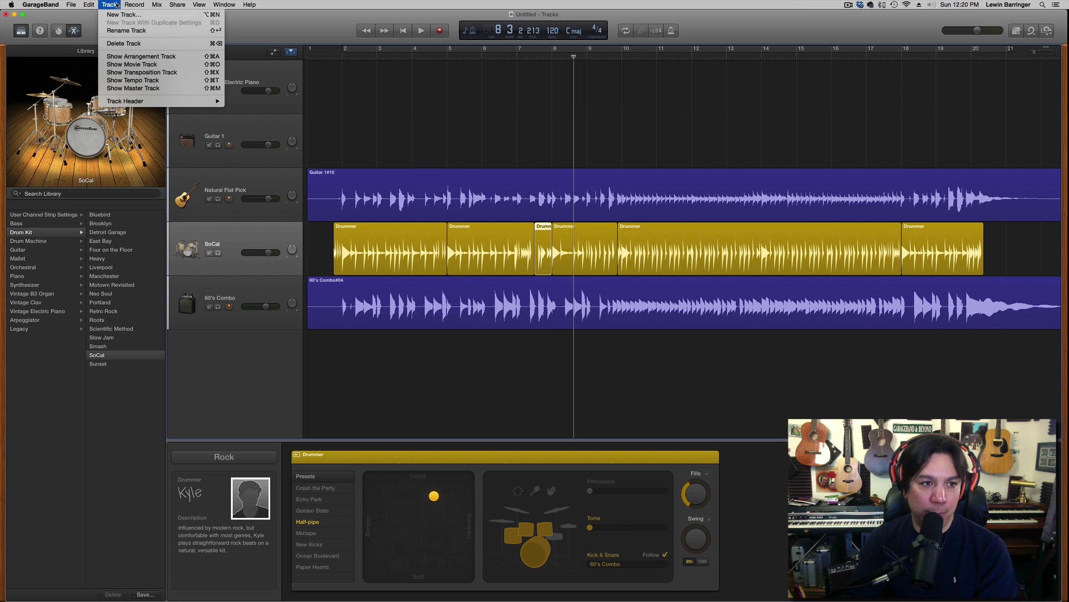
pyautogui.click(117, 5)
pyautogui.click(110, 5)
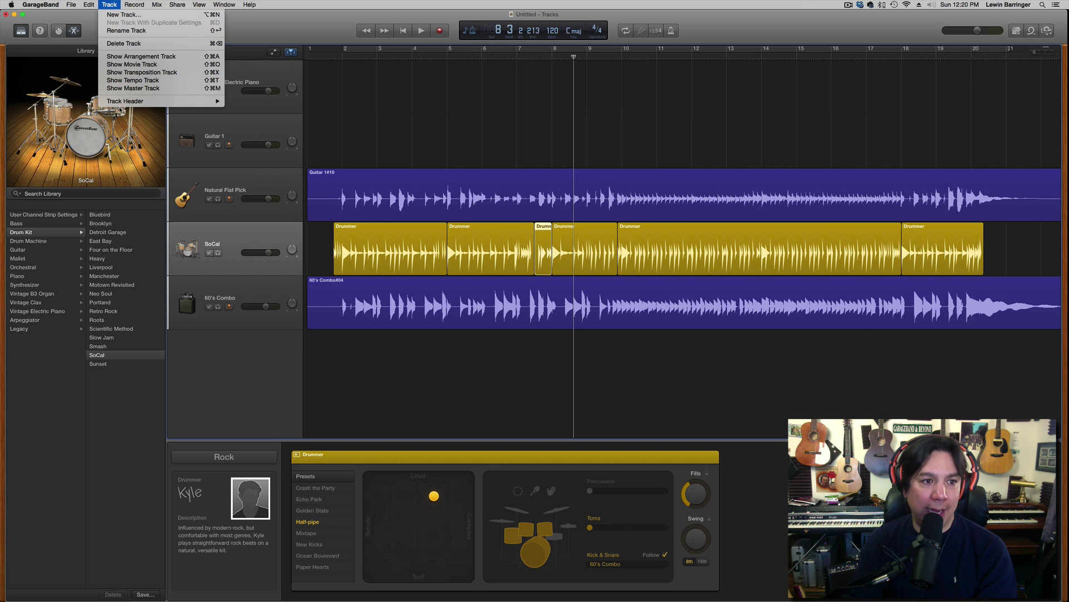
pyautogui.moveTo(161, 101)
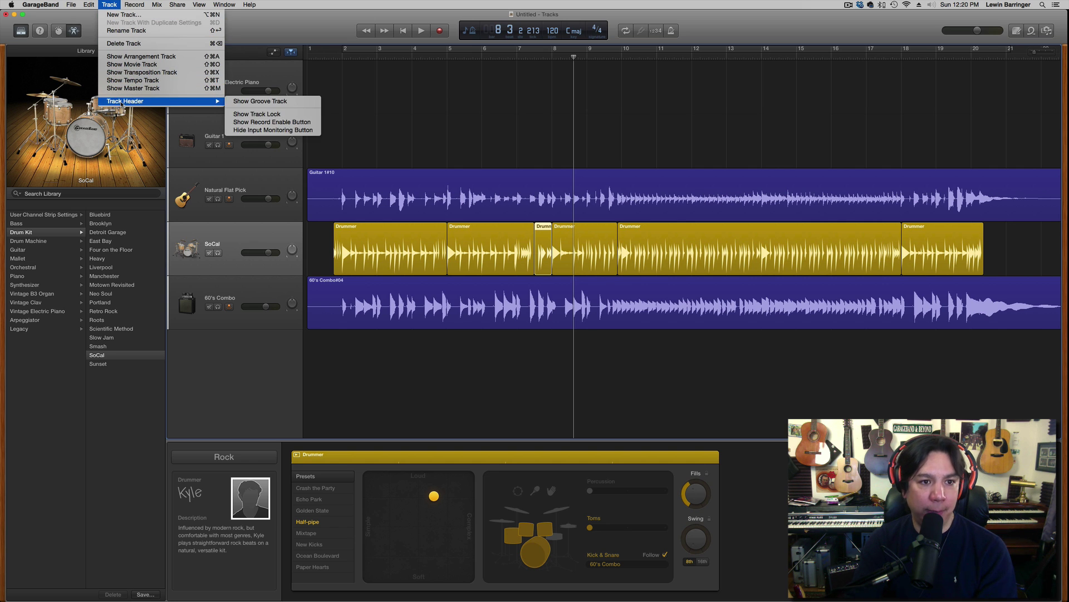
pyautogui.click(271, 114)
# Set the SoCal drum track as the Groove Track
pyautogui.click(172, 253)
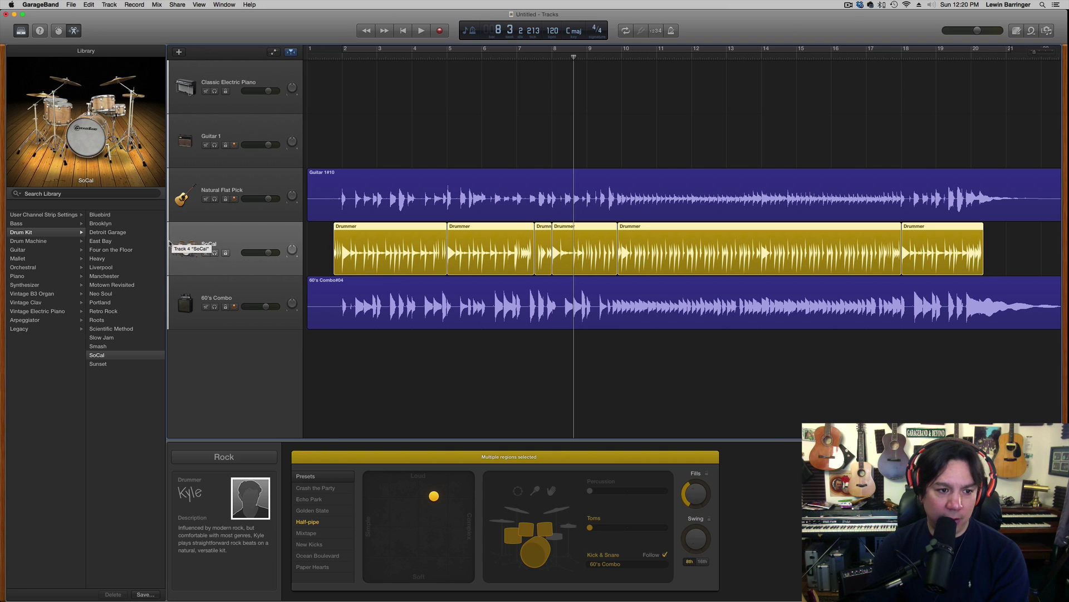
pyautogui.click(172, 251)
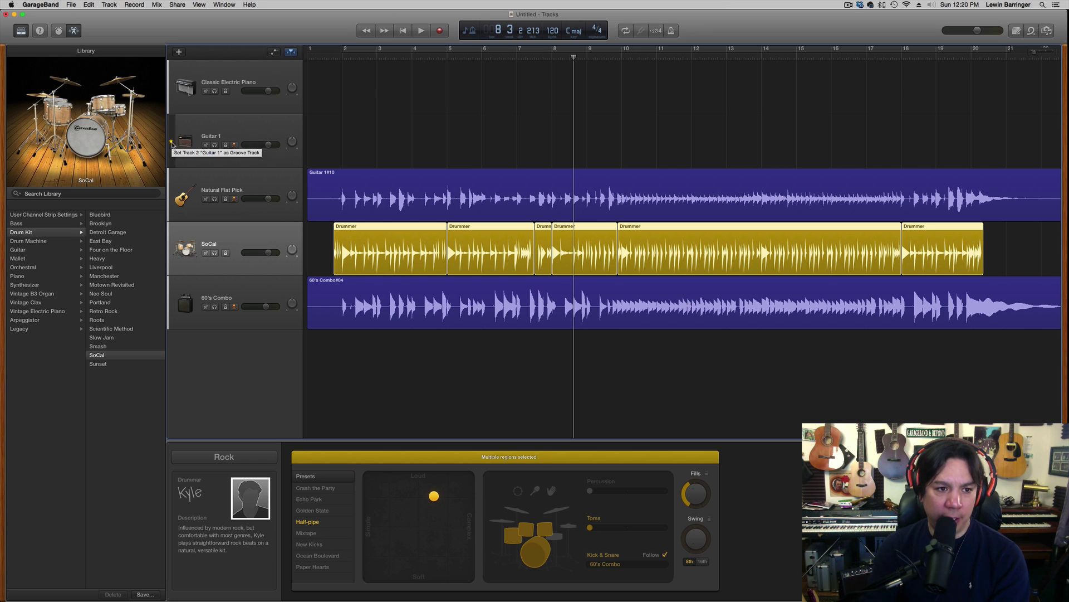
pyautogui.click(172, 251)
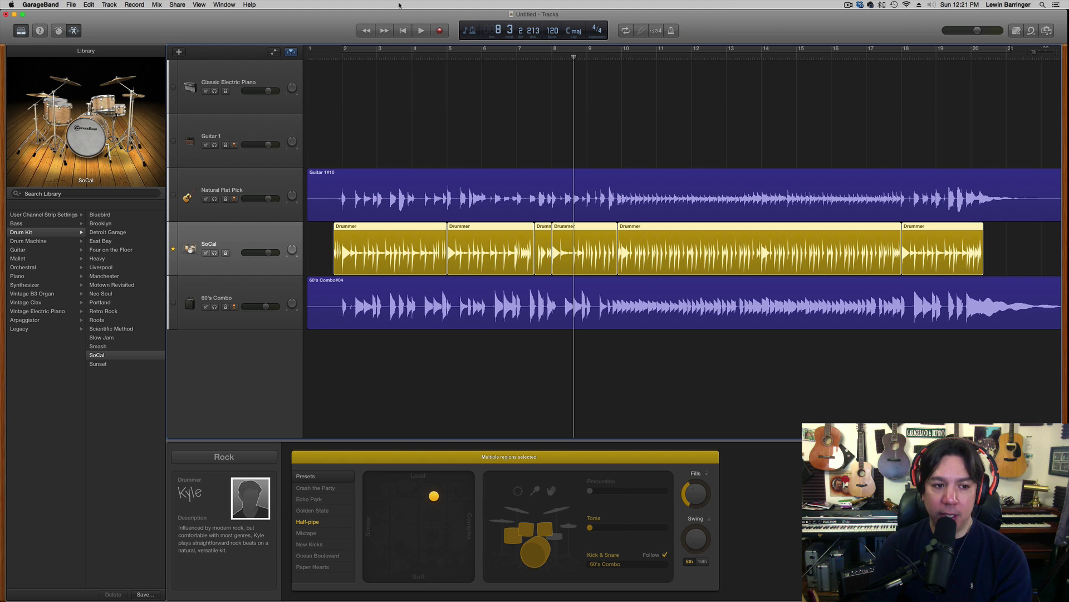
# Make the Natural Flat Pick and 60's Combo tracks match the Groove Track, toggling 60's Combo to compare its timing
pyautogui.click(174, 197)
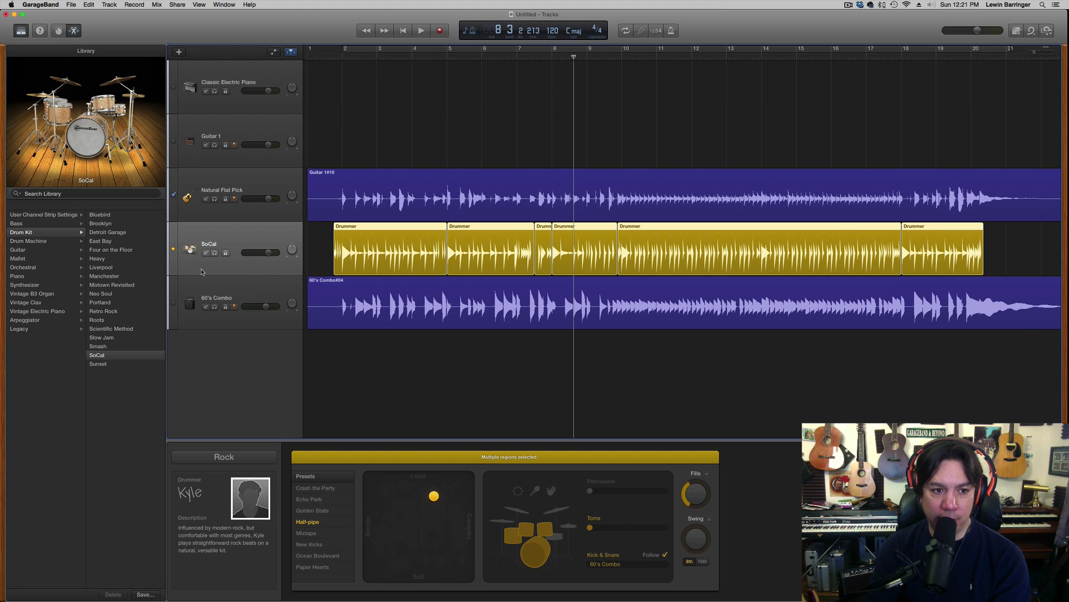
pyautogui.click(174, 305)
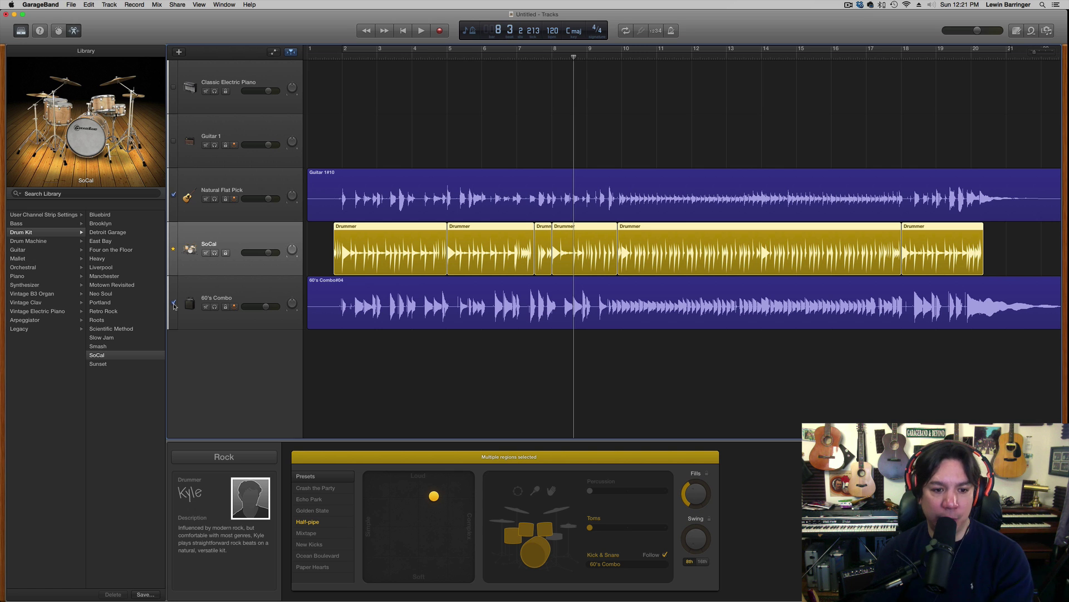
pyautogui.click(173, 304)
pyautogui.click(173, 304)
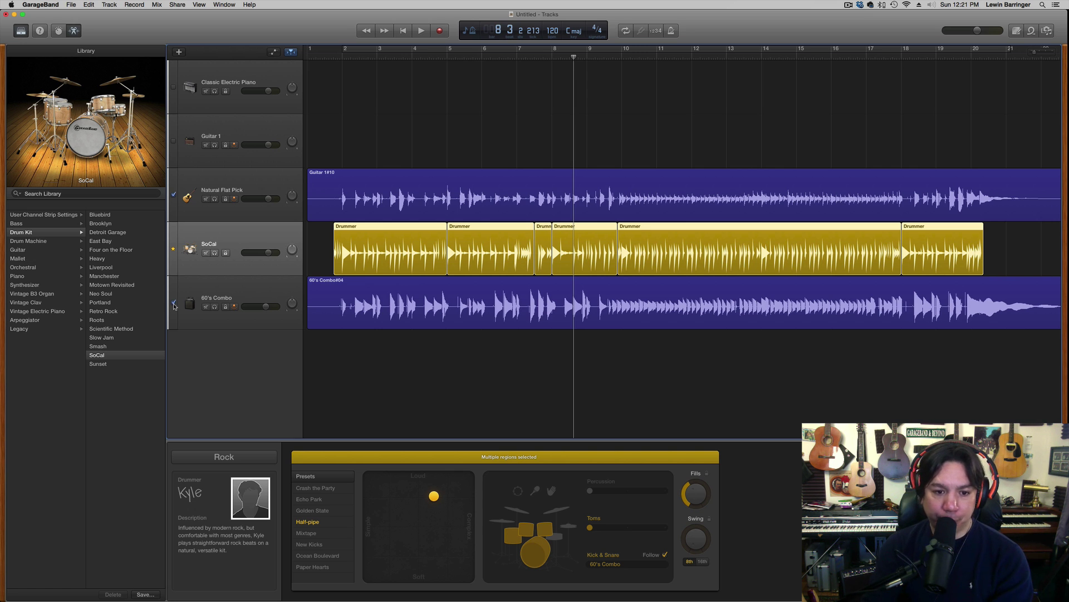
pyautogui.click(173, 303)
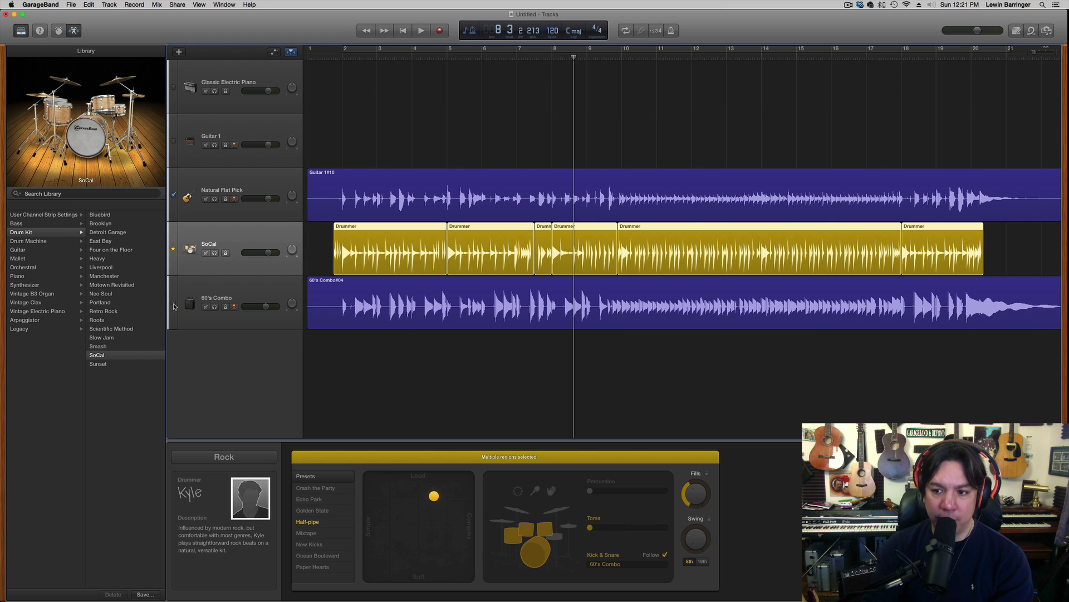
pyautogui.click(173, 304)
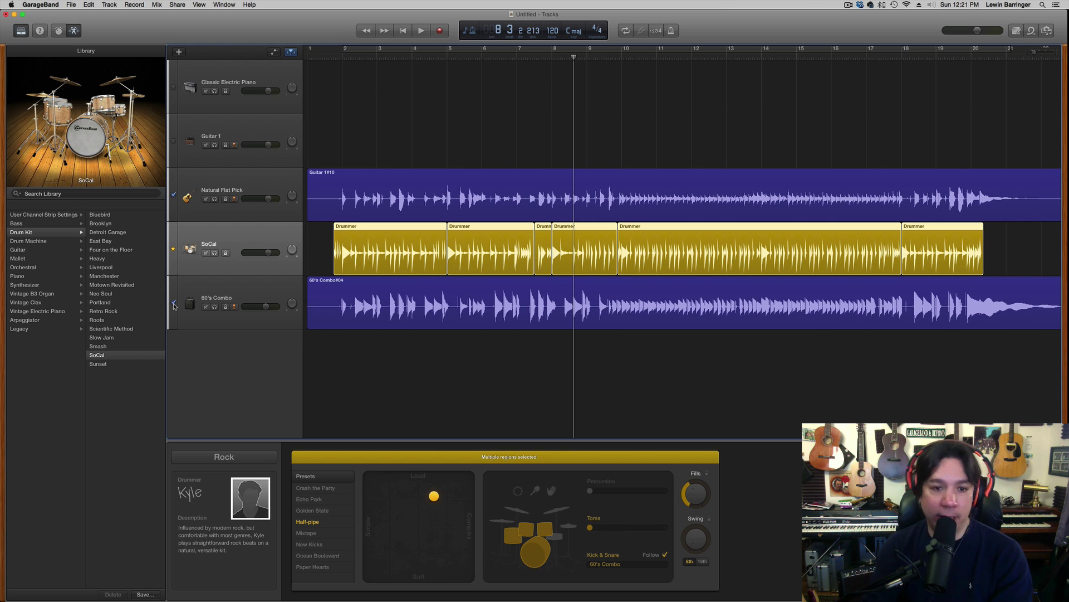
# Play the song from just before the first Drummer region into bar 10 to check the groove-matched tracks
pyautogui.click(328, 55)
pyautogui.press('space')
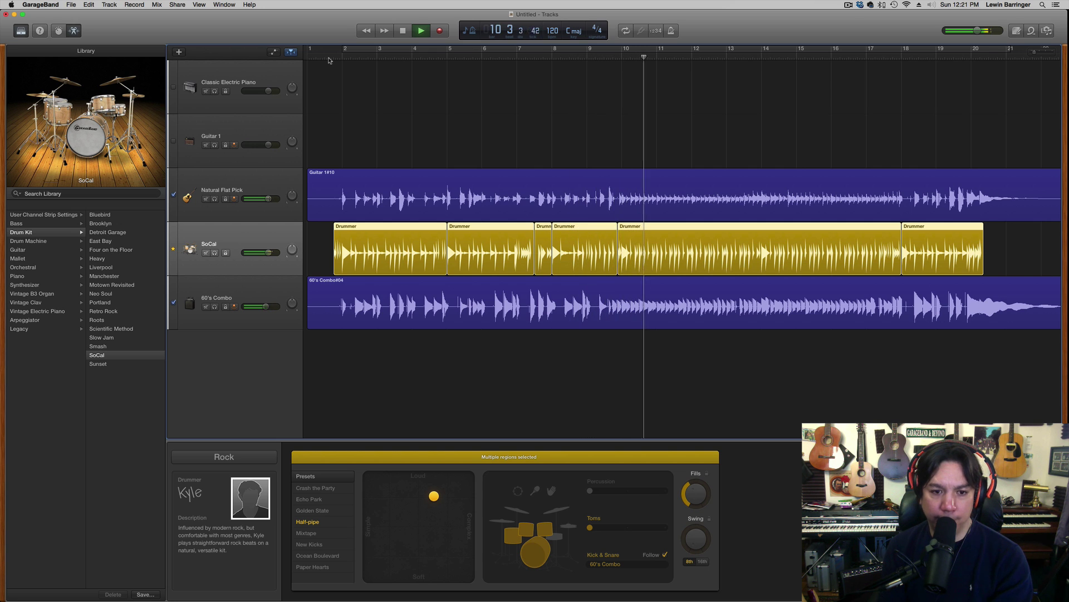
pyautogui.press('space')
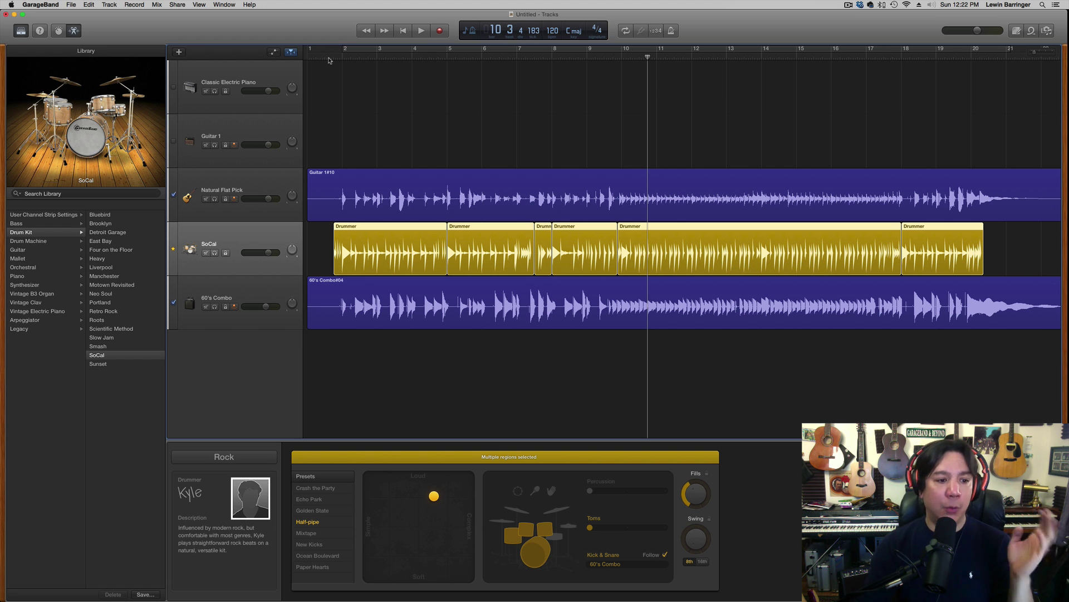
# Try the Retro Rock kit on the drum track and play it from bar 1, beat 4, into bar 3
pyautogui.hscroll(2, 329, 60)
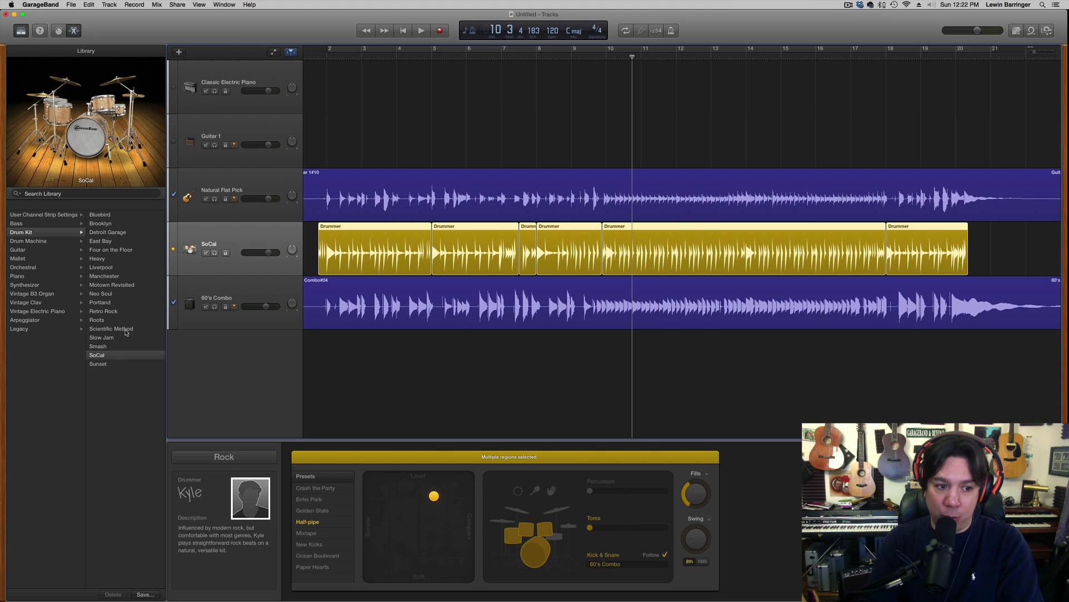
pyautogui.click(118, 312)
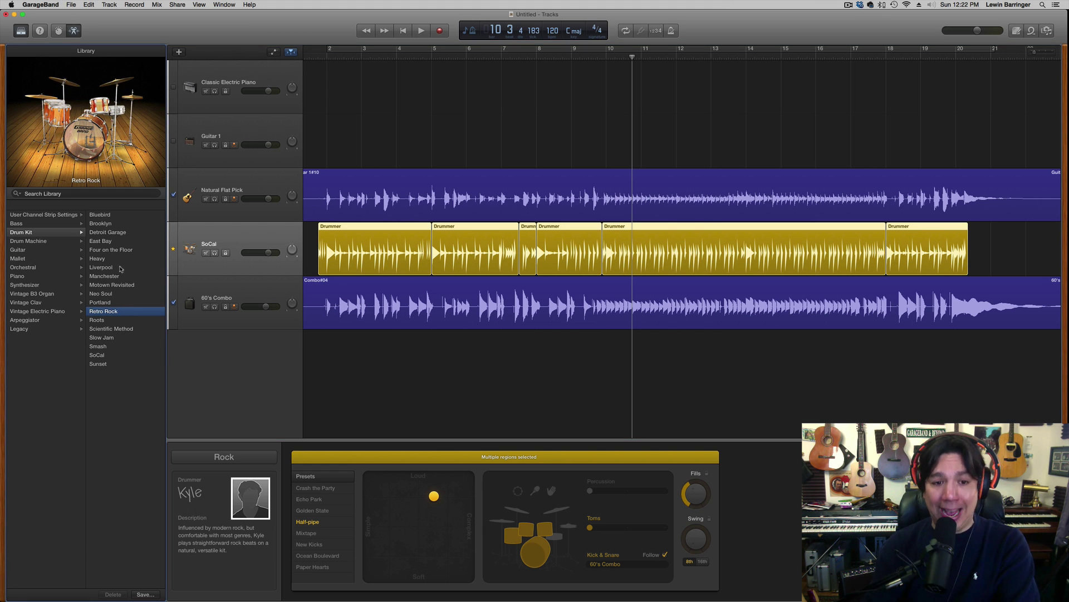
pyautogui.click(319, 60)
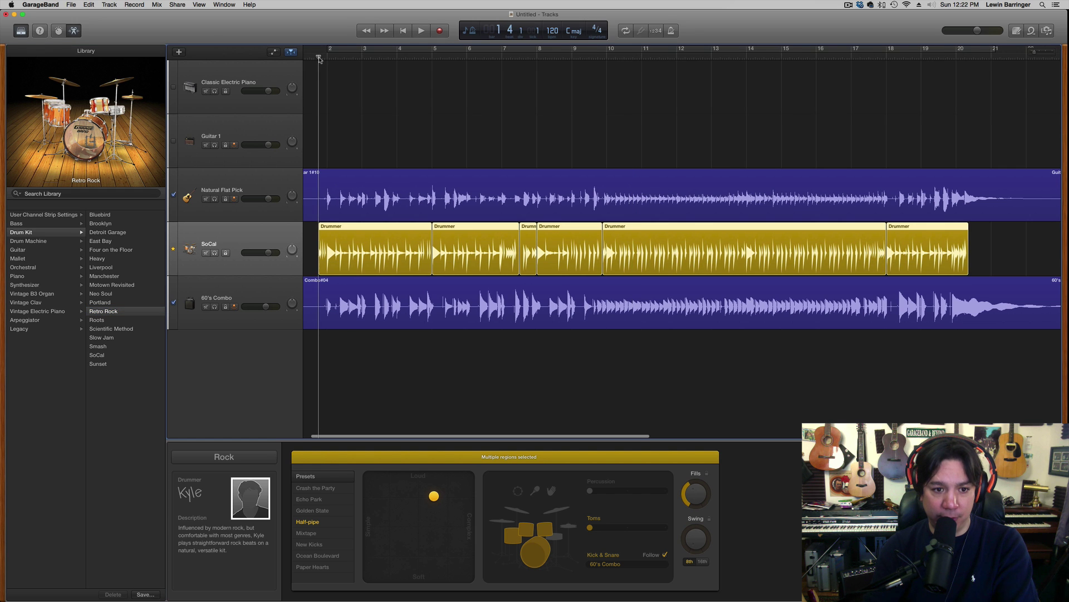
pyautogui.press('space')
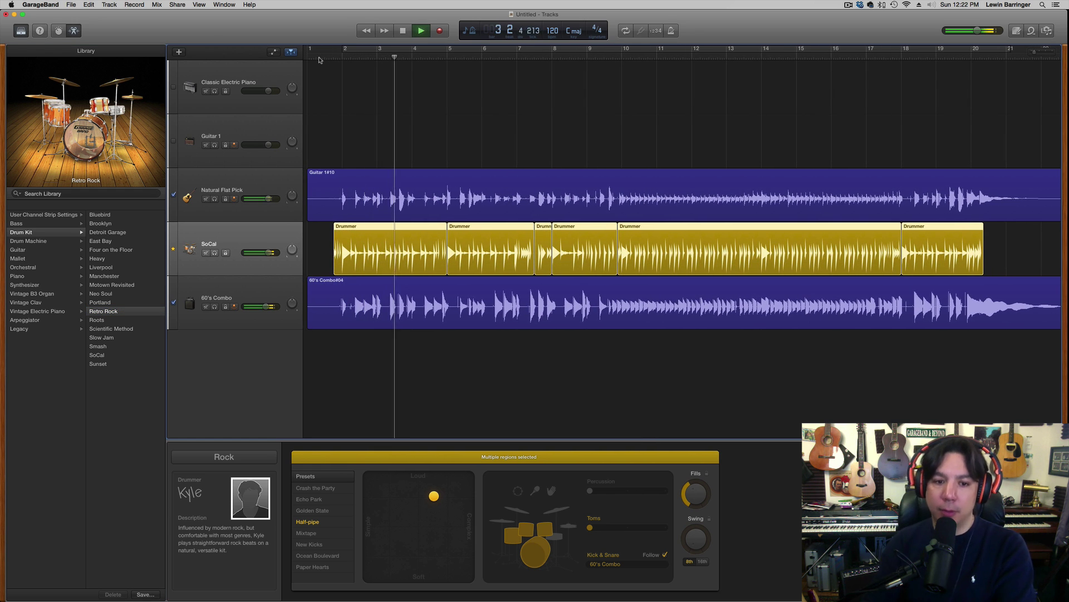
pyautogui.press('space')
# Change the drum kit to Liverpool and play it from the start of the first Drummer region into bar 4
pyautogui.click(101, 268)
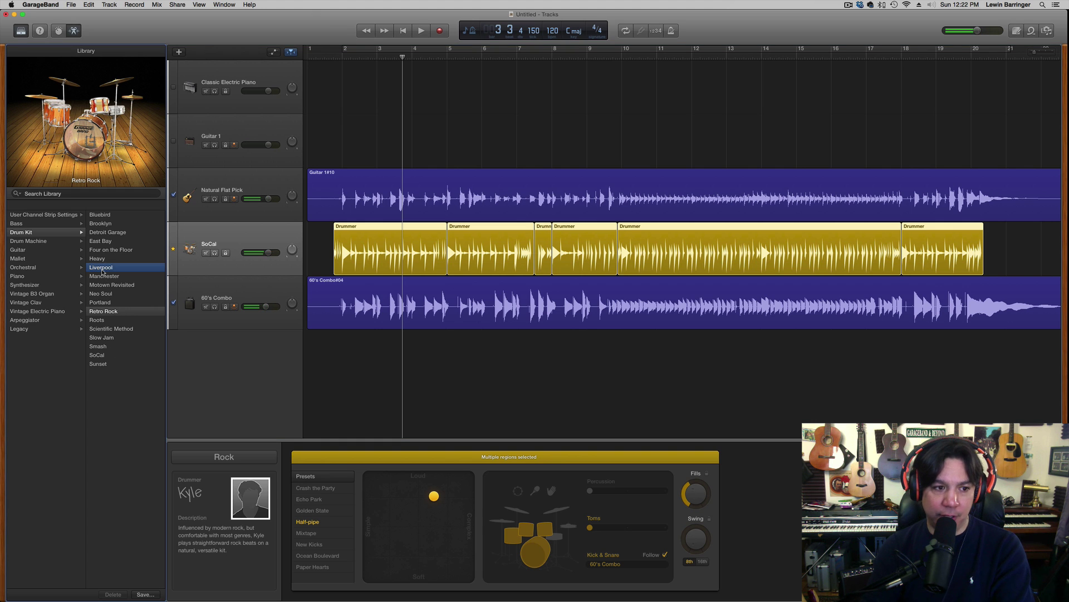
pyautogui.click(333, 58)
pyautogui.press('space')
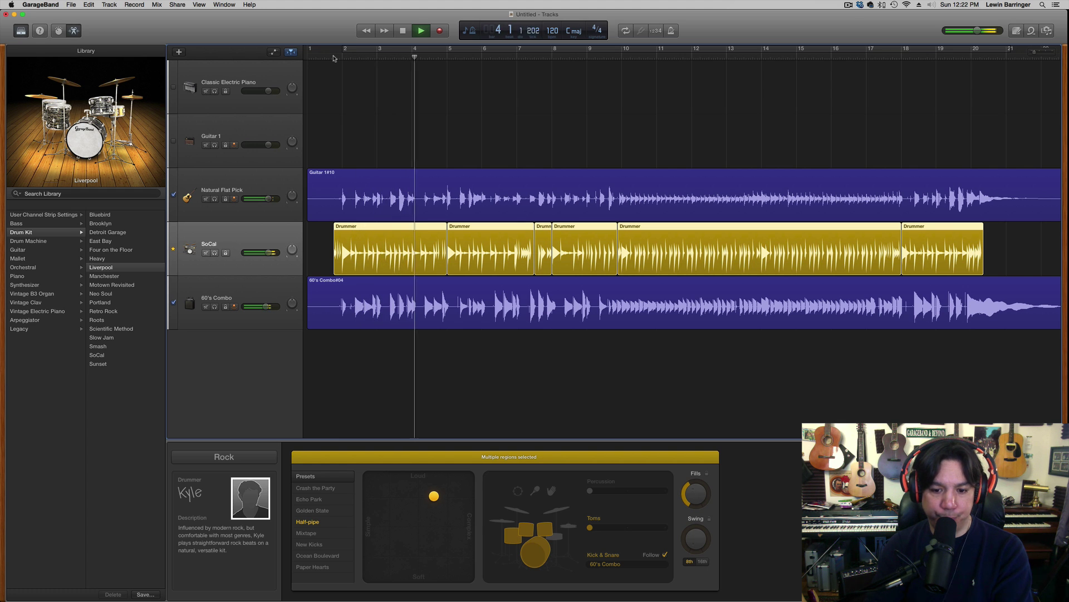
pyautogui.press('space')
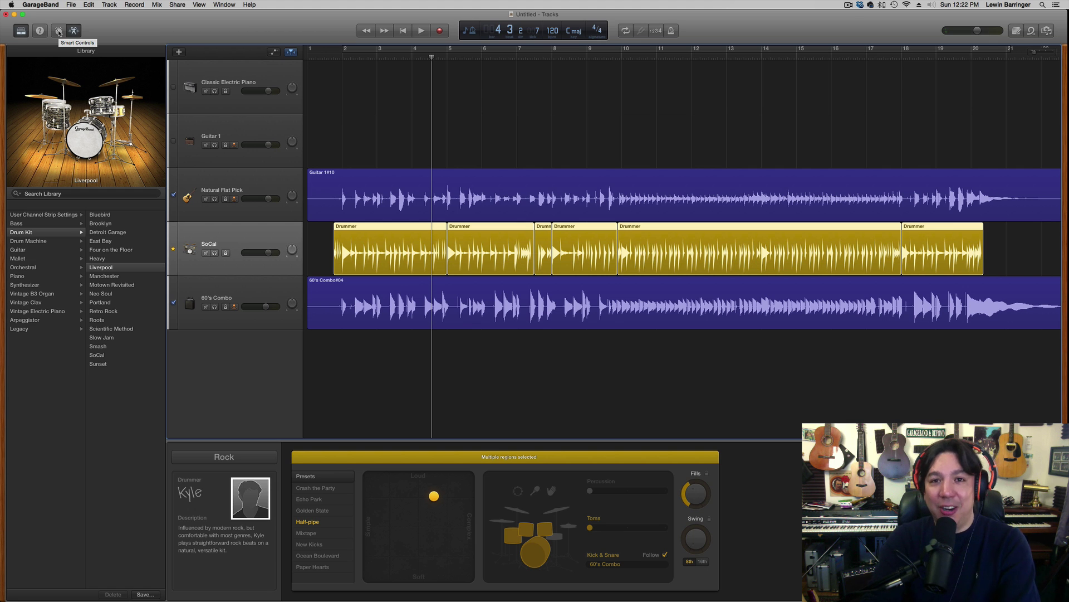
# Show the drum track's Smart Controls and slightly adjust the compression amount
pyautogui.click(58, 31)
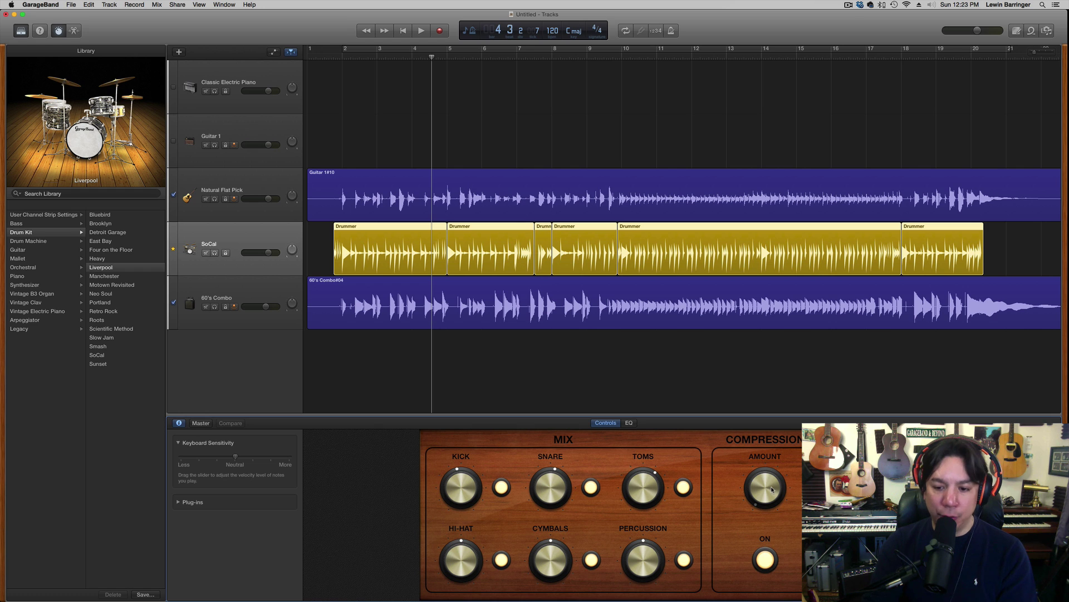
pyautogui.moveTo(769, 483); pyautogui.dragTo(771, 478)
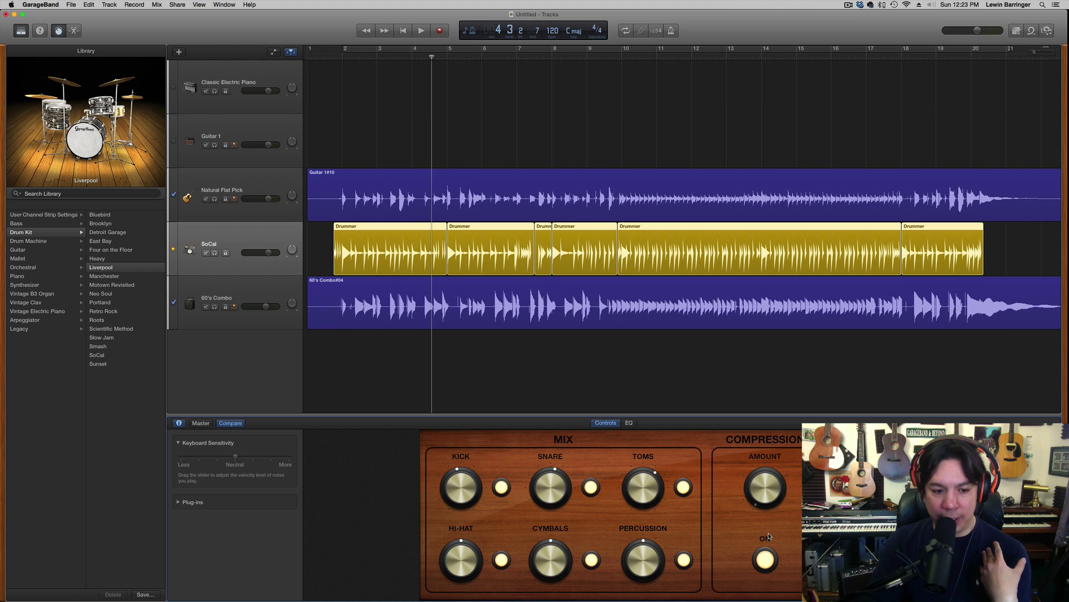
# Insert the Slate Digital Virtual Channel plug-in ahead of the drum track's Channel EQ and turn on its group mode
pyautogui.click(179, 503)
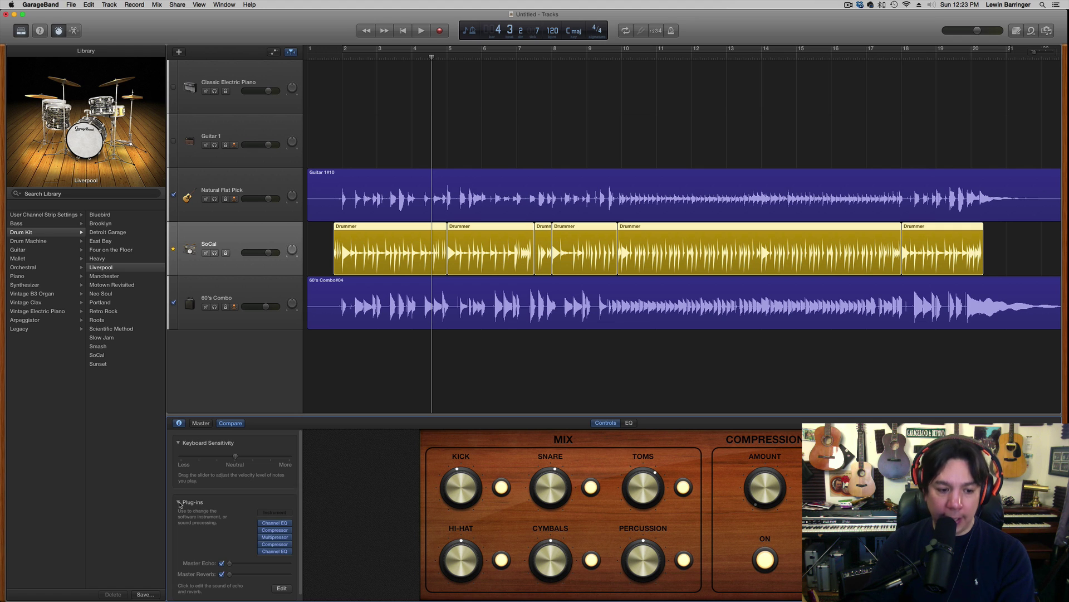
pyautogui.click(282, 522)
pyautogui.moveTo(280, 595)
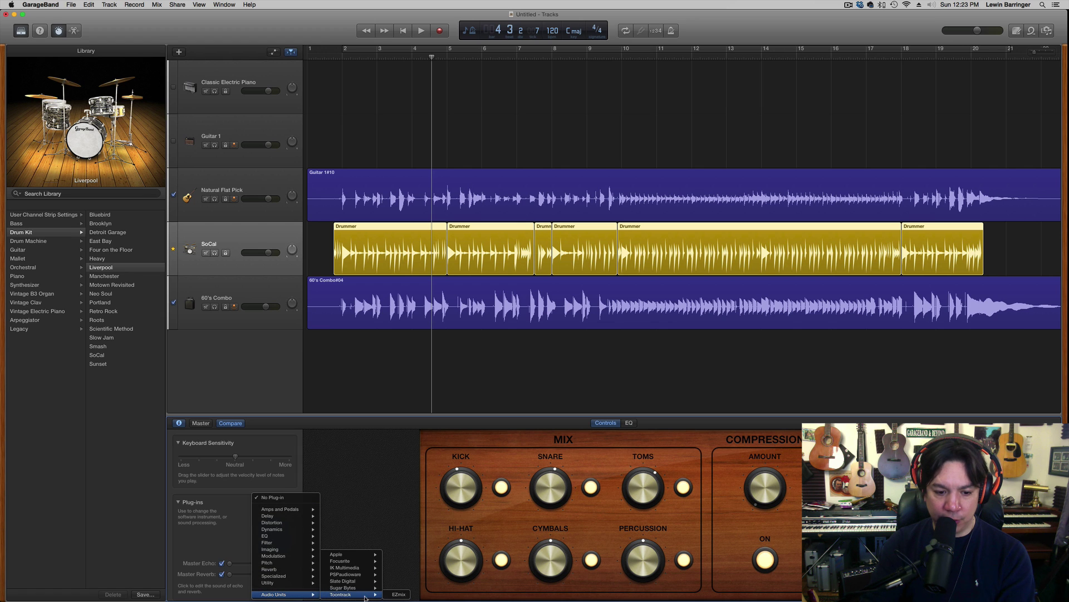
pyautogui.click(397, 582)
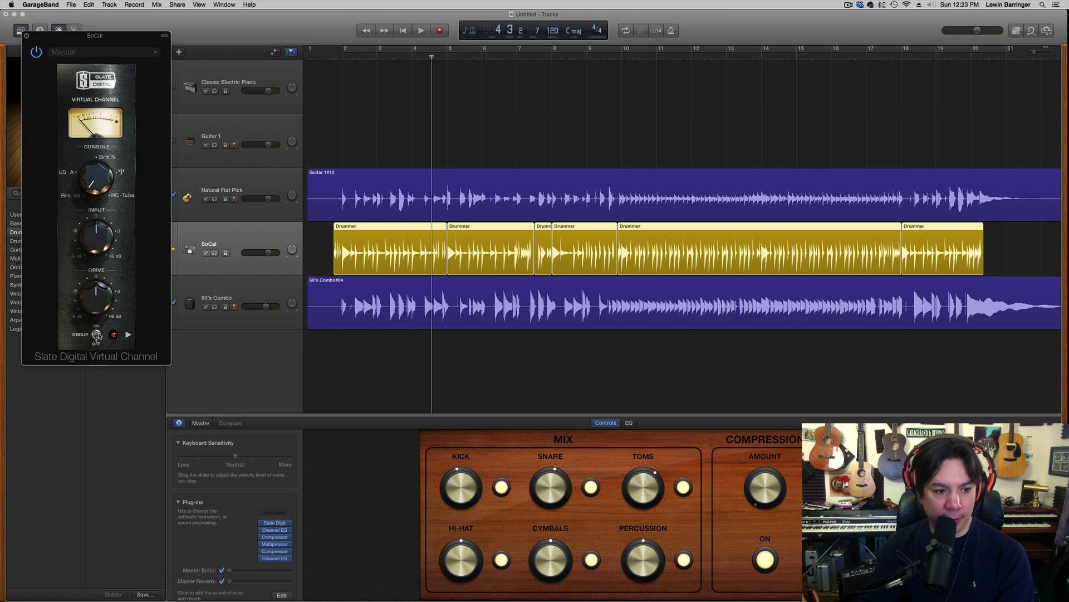
pyautogui.click(97, 335)
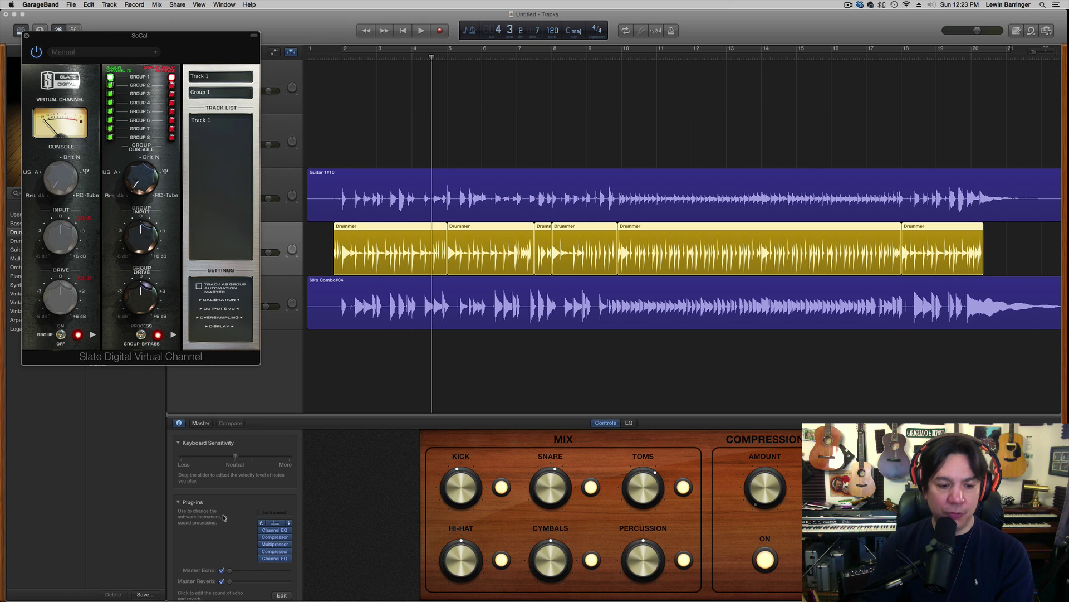
# Add the Slate Digital Virtual Tape Machines plug-in after Virtual Channel and move its window clear of the tracks
pyautogui.click(273, 530)
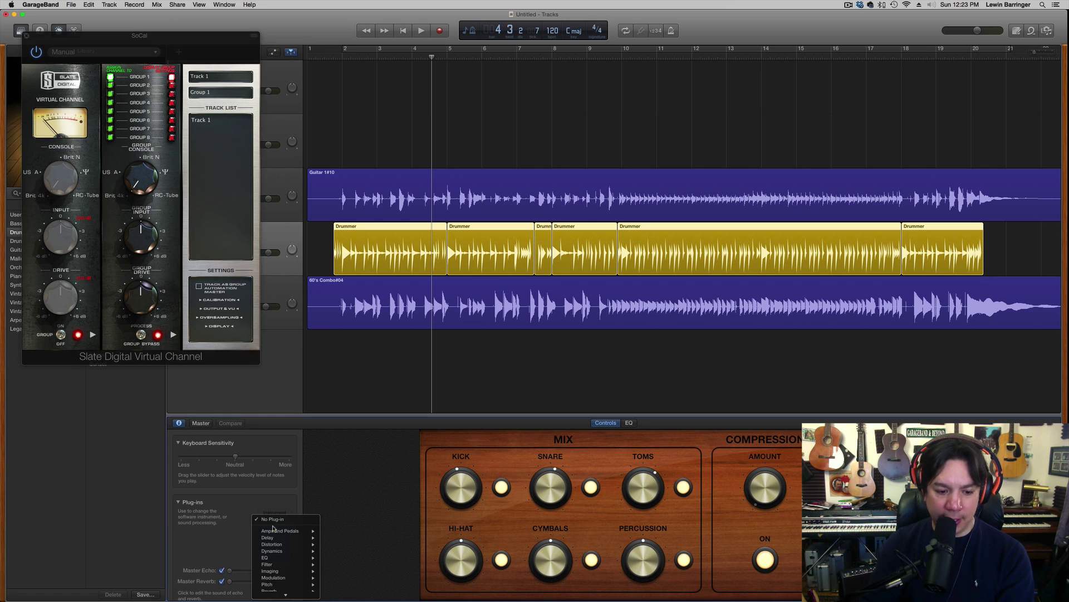
pyautogui.moveTo(288, 595)
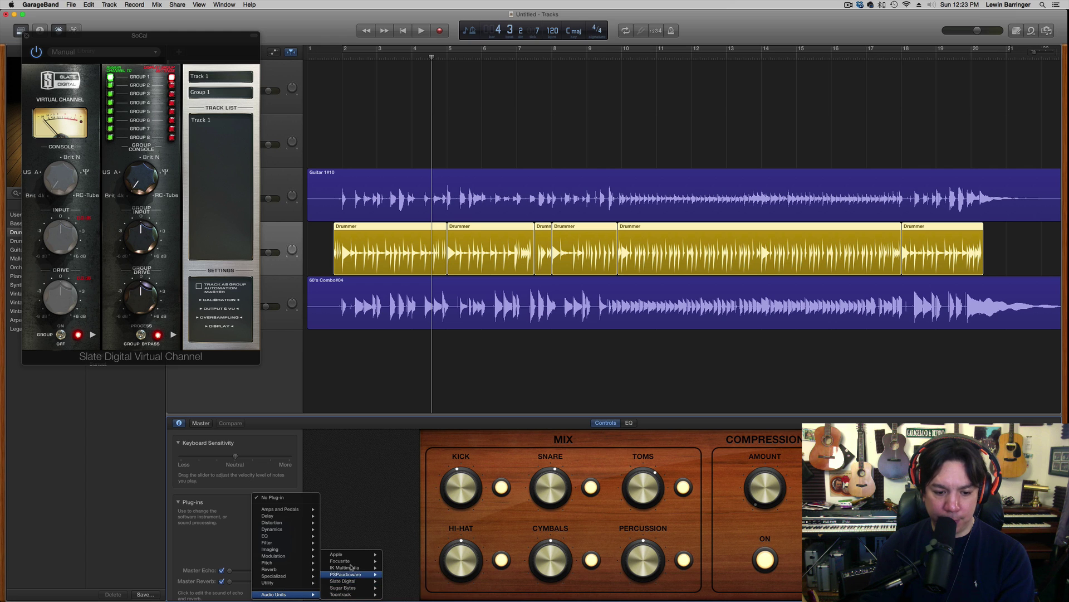
pyautogui.moveTo(354, 574)
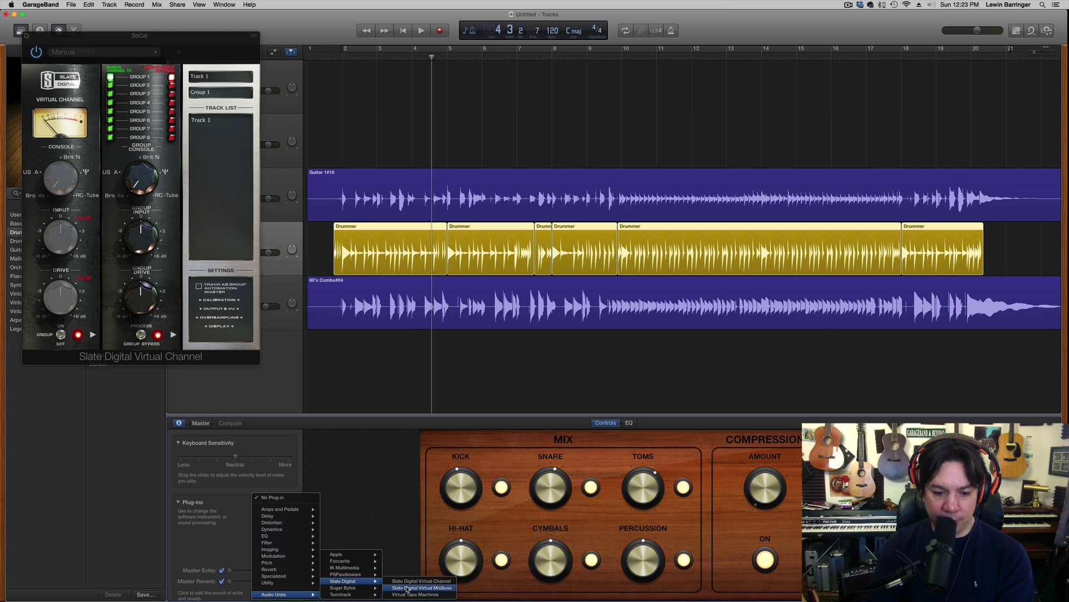
pyautogui.click(408, 595)
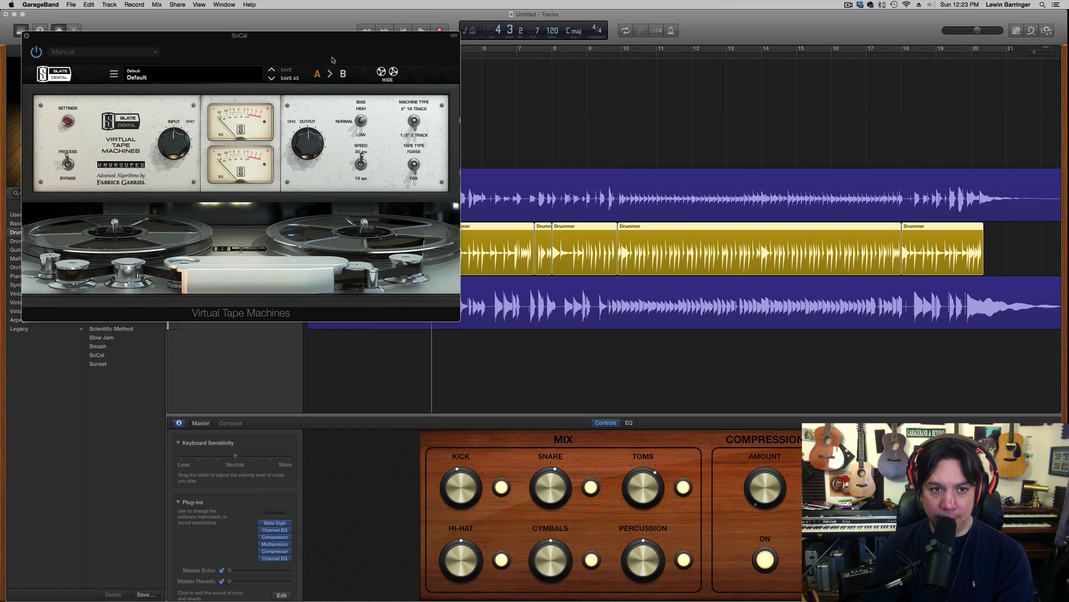
pyautogui.moveTo(84, 38); pyautogui.dragTo(98, 341)
# Play from bar 1, beat 4, into bar 6 to hear the drum plug-ins, closing the Virtual Tape Machines window
pyautogui.click(334, 58)
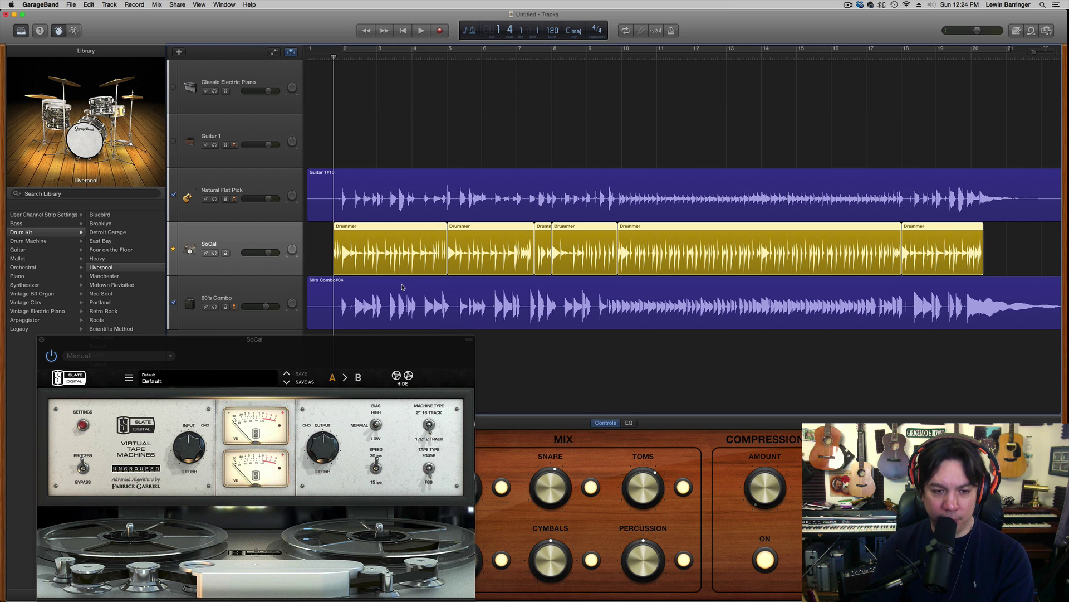
pyautogui.press('space')
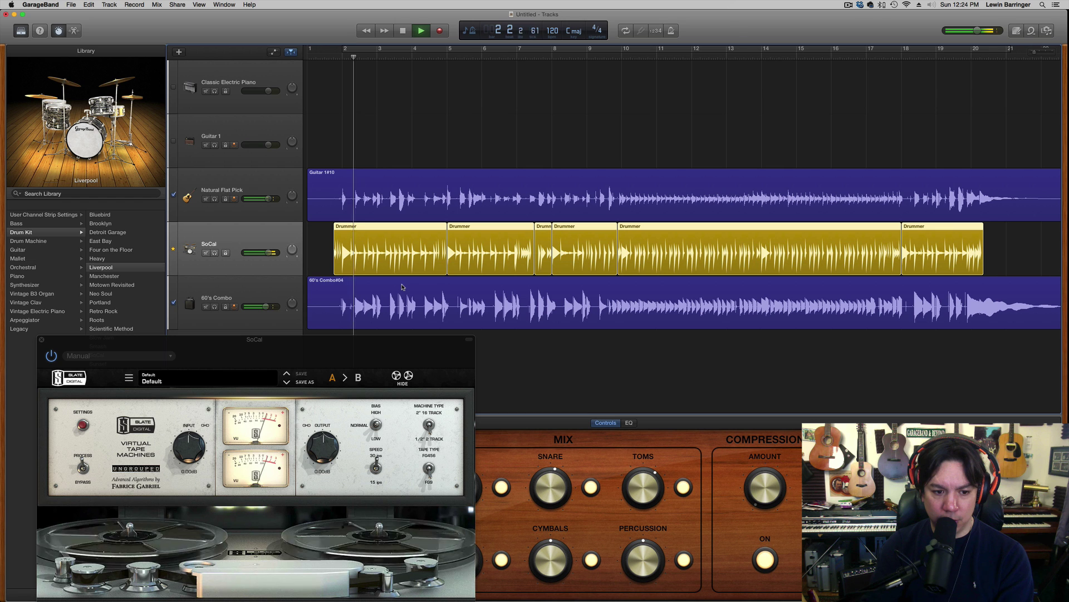
pyautogui.click(42, 340)
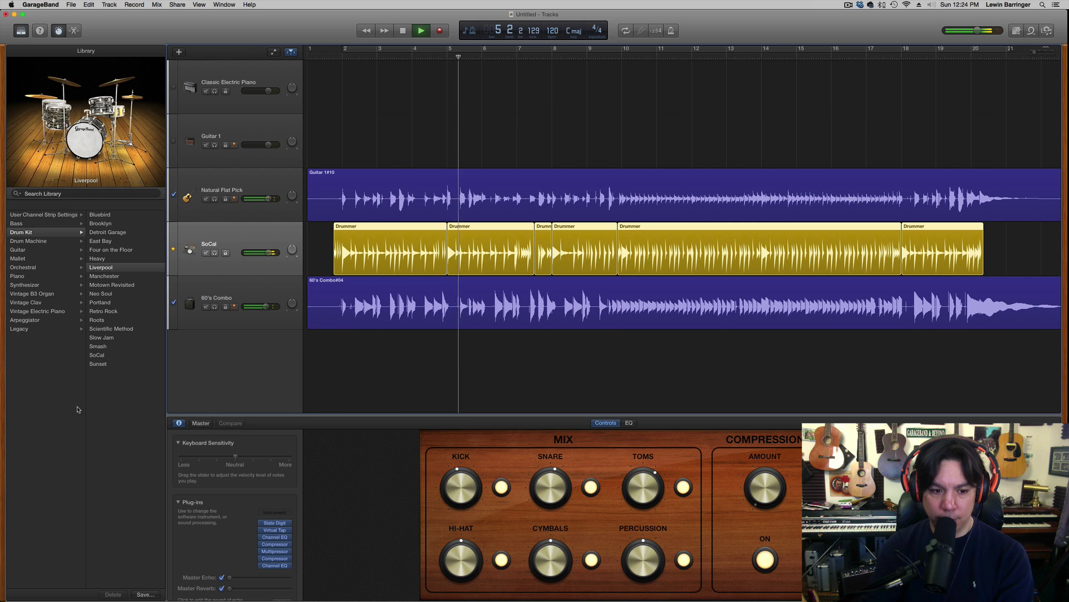
pyautogui.press('space')
# Continue playback from bar 6 through bar 14 to judge the Slate Digital plug-ins on the drums
pyautogui.moveTo(262, 525)
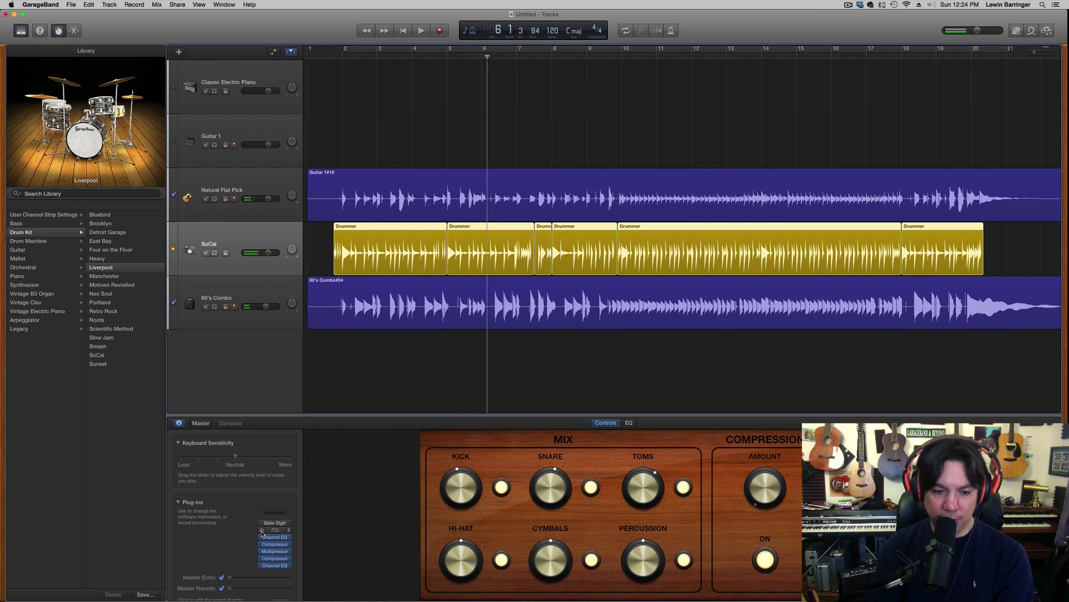
pyautogui.press('space')
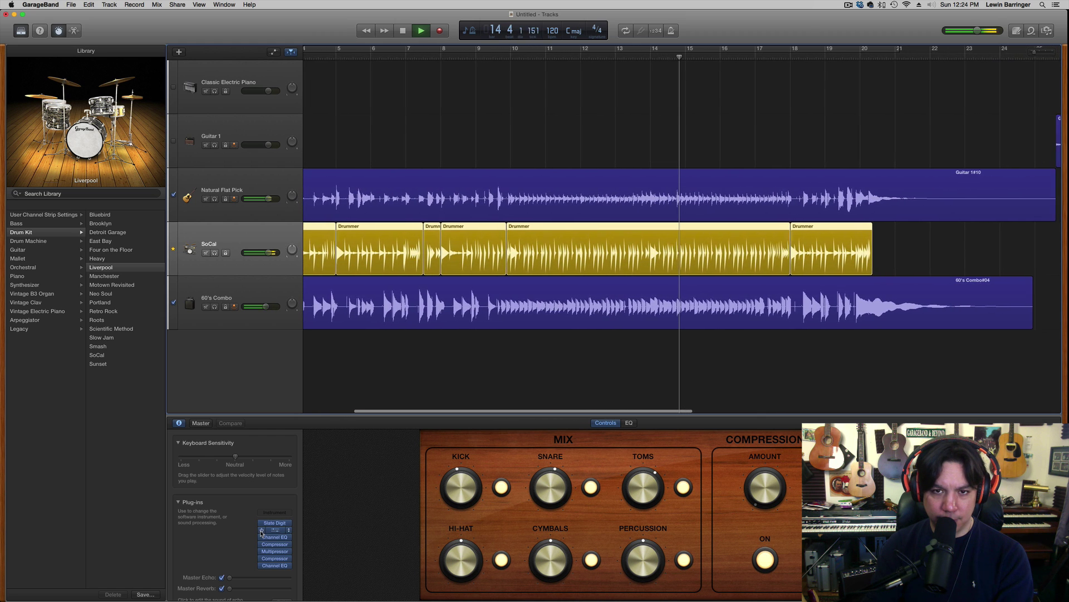
pyautogui.press('space')
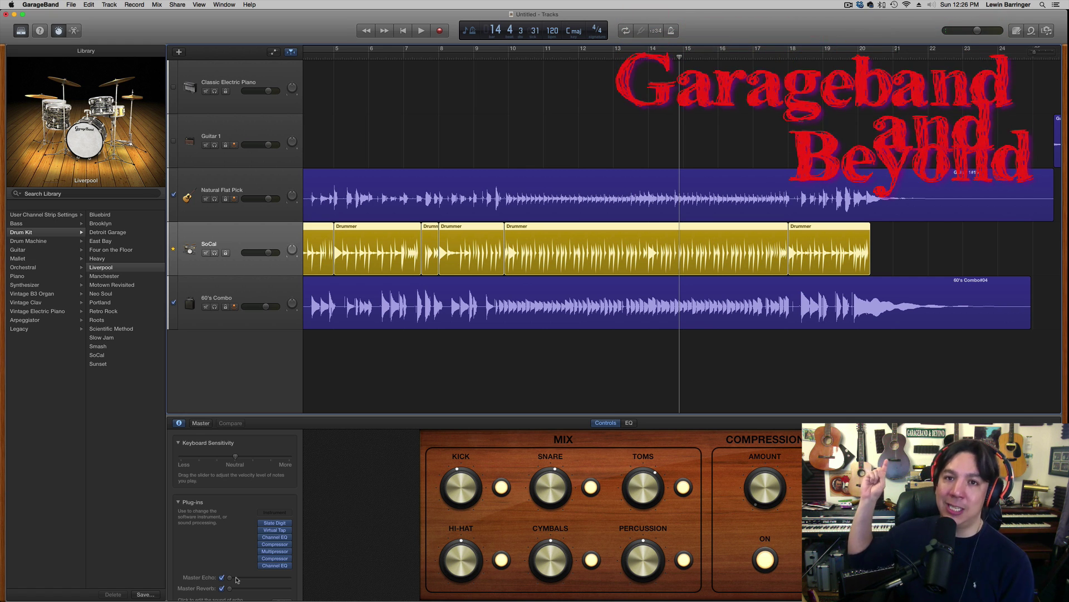
# Return to the start of the first Drummer region and play the finished arrangement
pyautogui.press('Return')
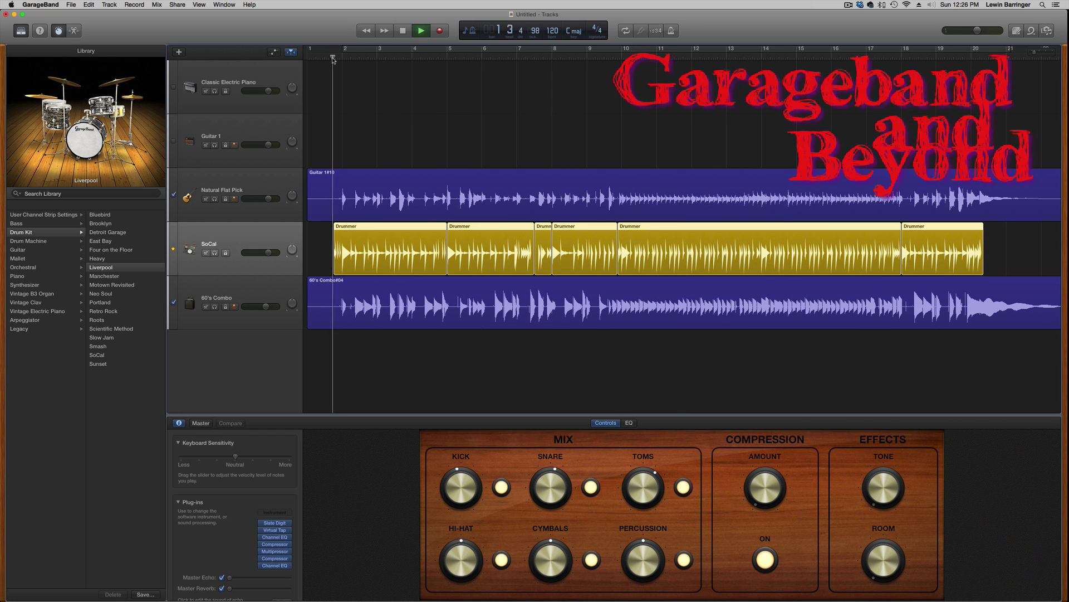
pyautogui.click(333, 60)
pyautogui.press('space')
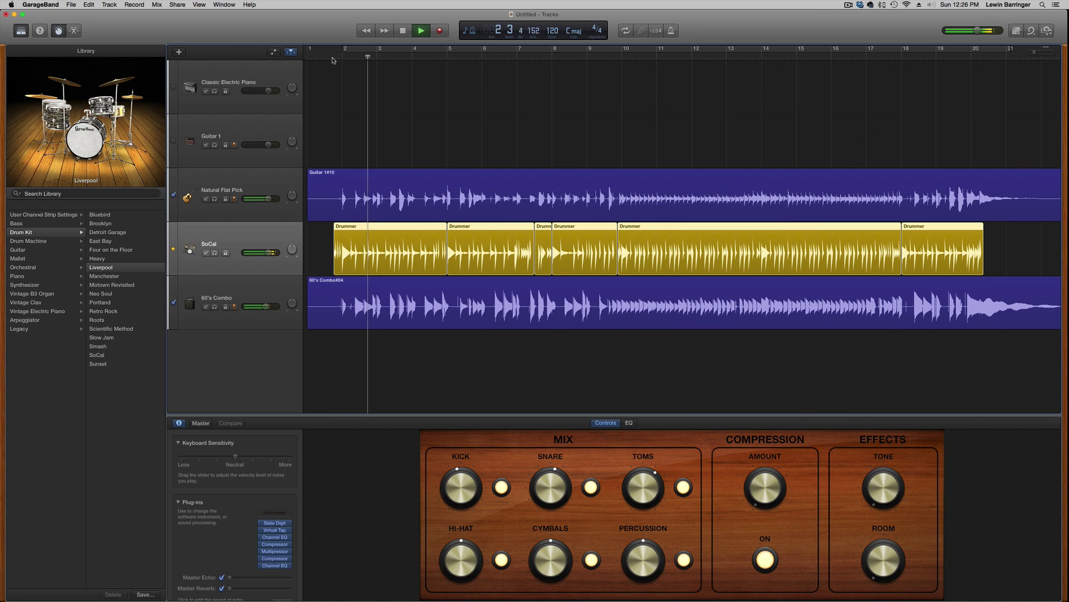